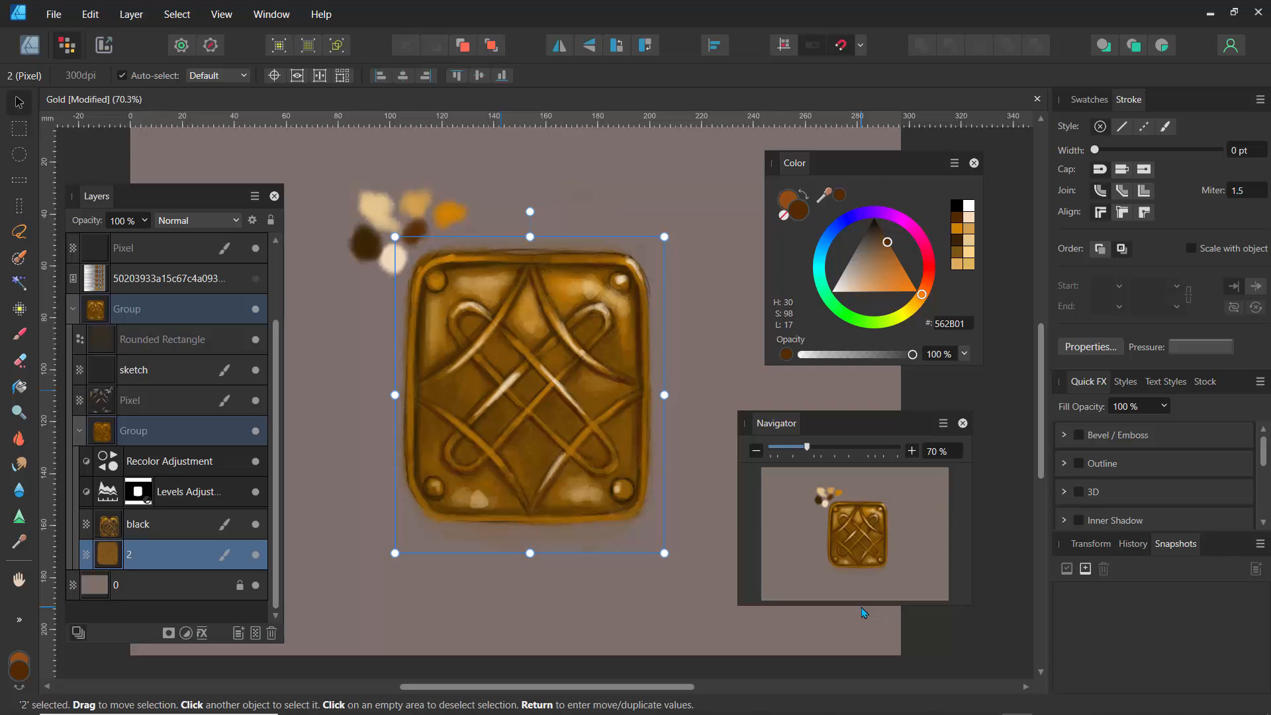
Display the gold technique reference image, shift it to view its painting stages, and hide it again.
left_click(260, 284)
left_click_drag(198, 202, 649, 376)
left_click(302, 261)
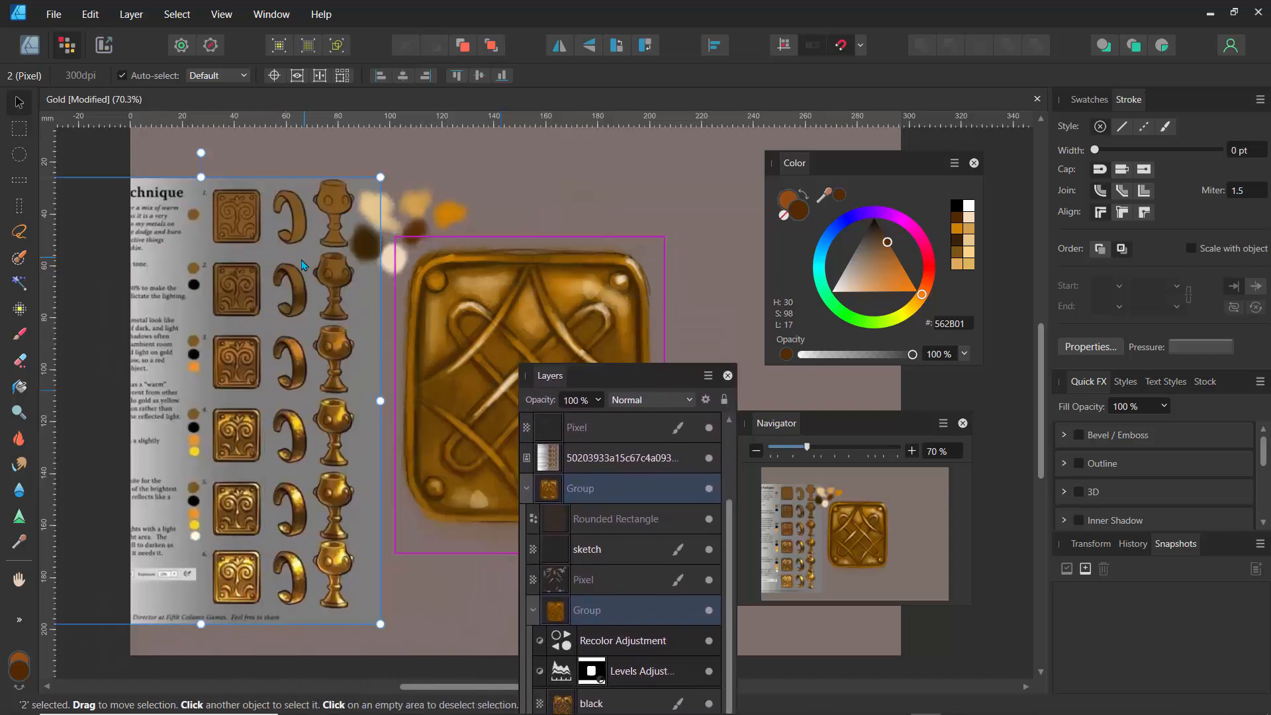
left_click_drag(302, 265, 370, 246)
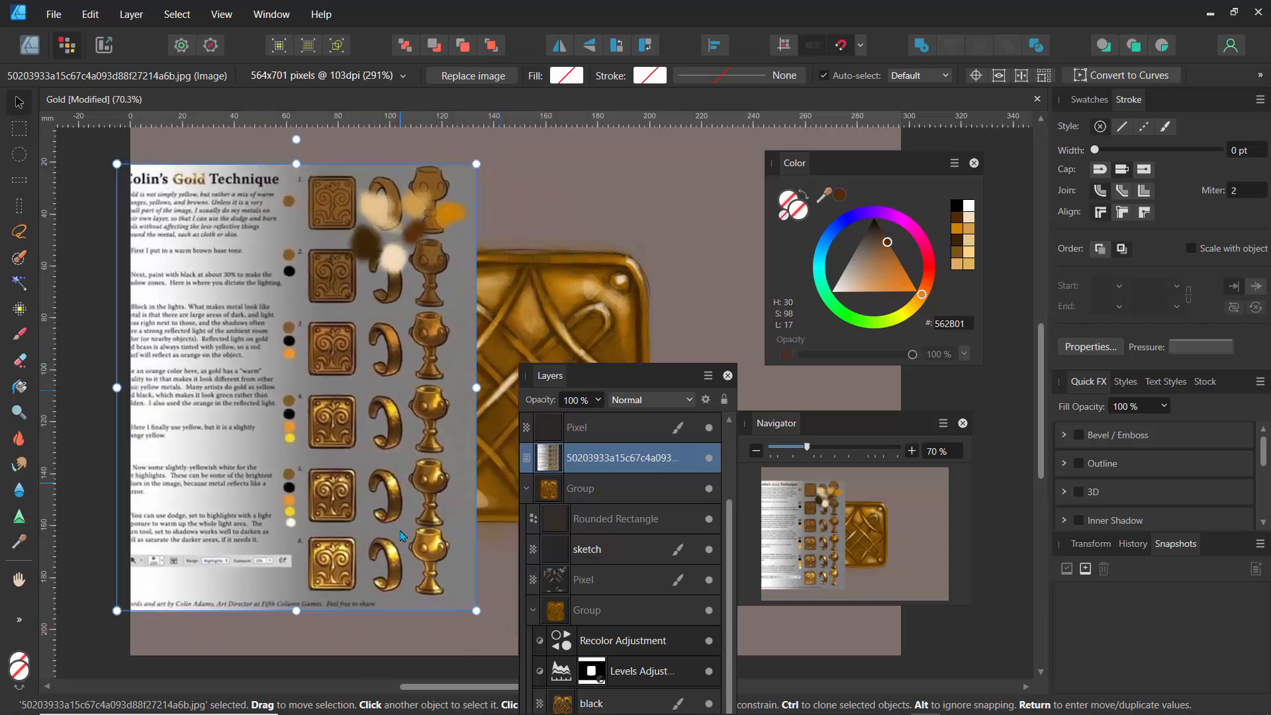
left_click_drag(375, 370, 268, 383)
left_click_drag(604, 388, 426, 480)
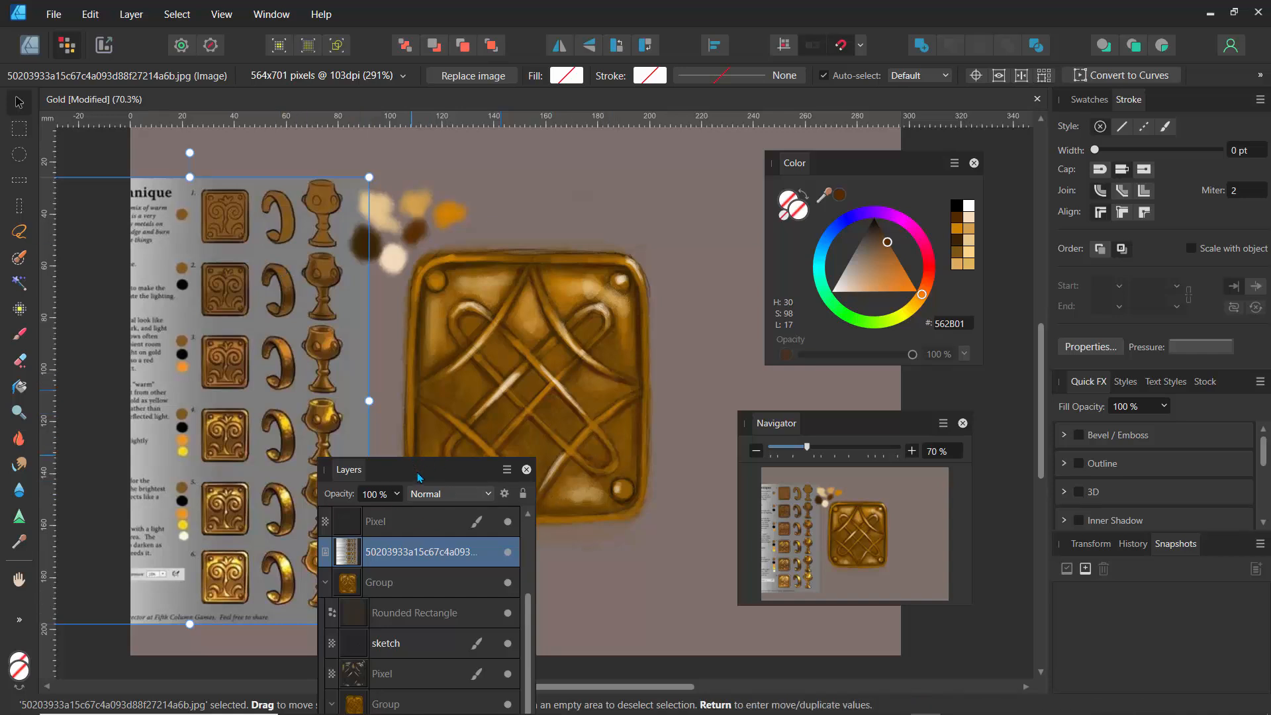
left_click_drag(419, 477, 272, 161)
left_click(356, 328)
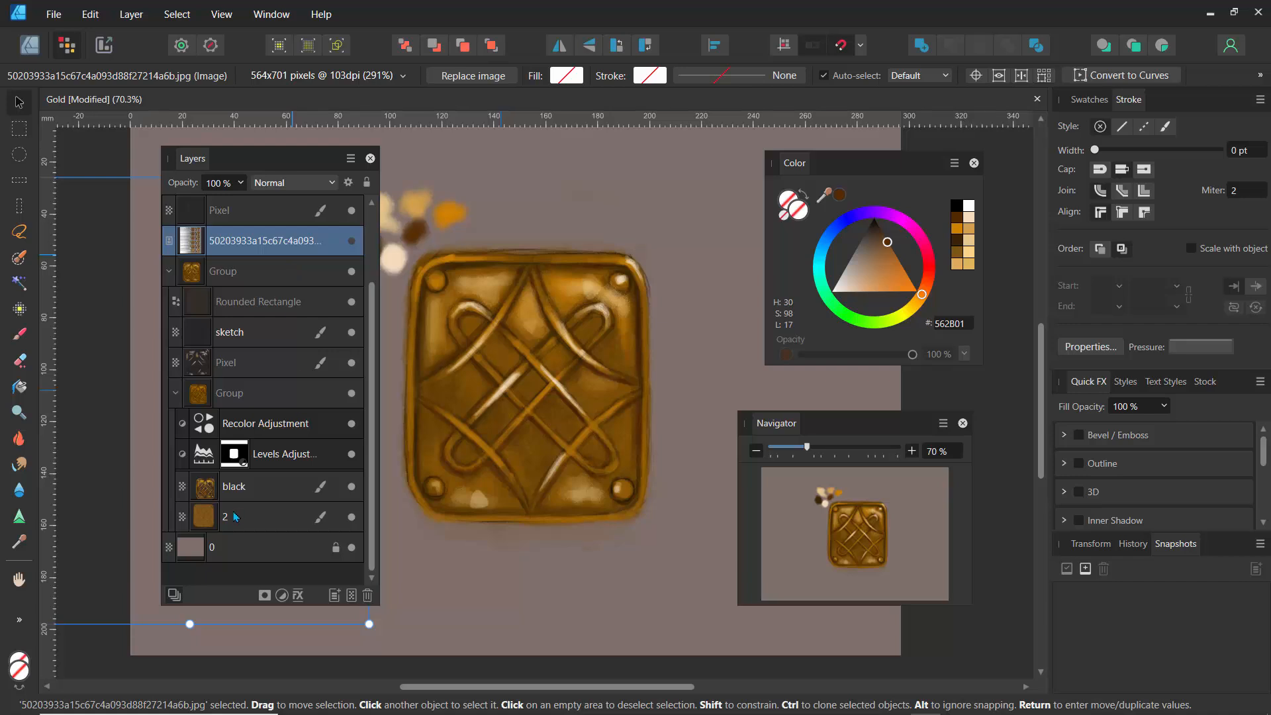
Toggle the visibility of the black layer, the inner group, the sketch and the pixel layer to examine how the tile was built.
left_click(226, 491)
left_click(222, 523)
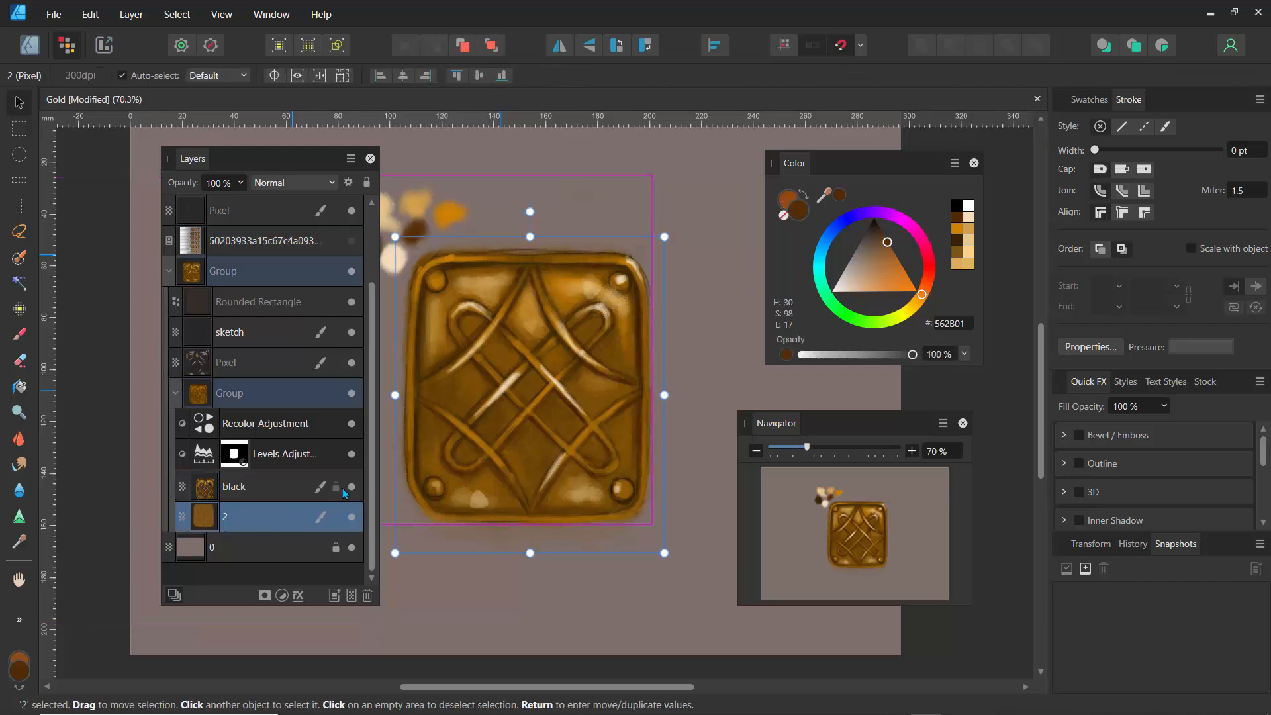
left_click(352, 487)
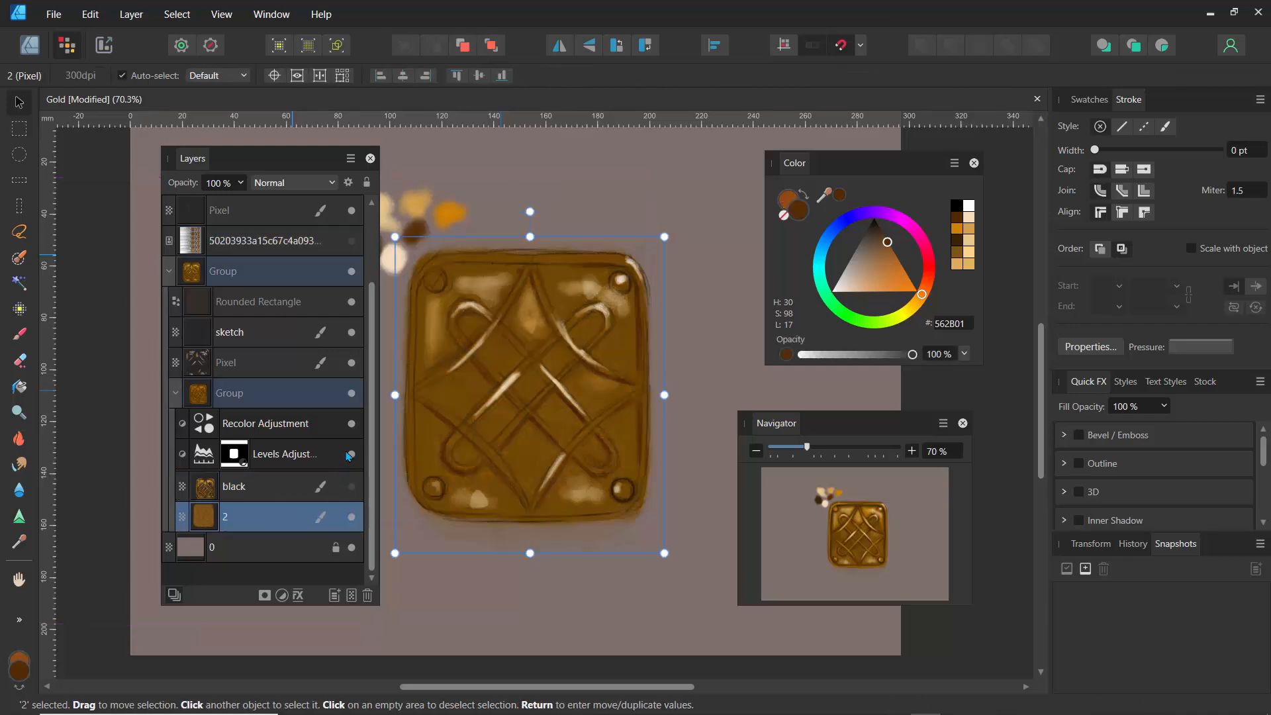
left_click(352, 395)
left_click(351, 363)
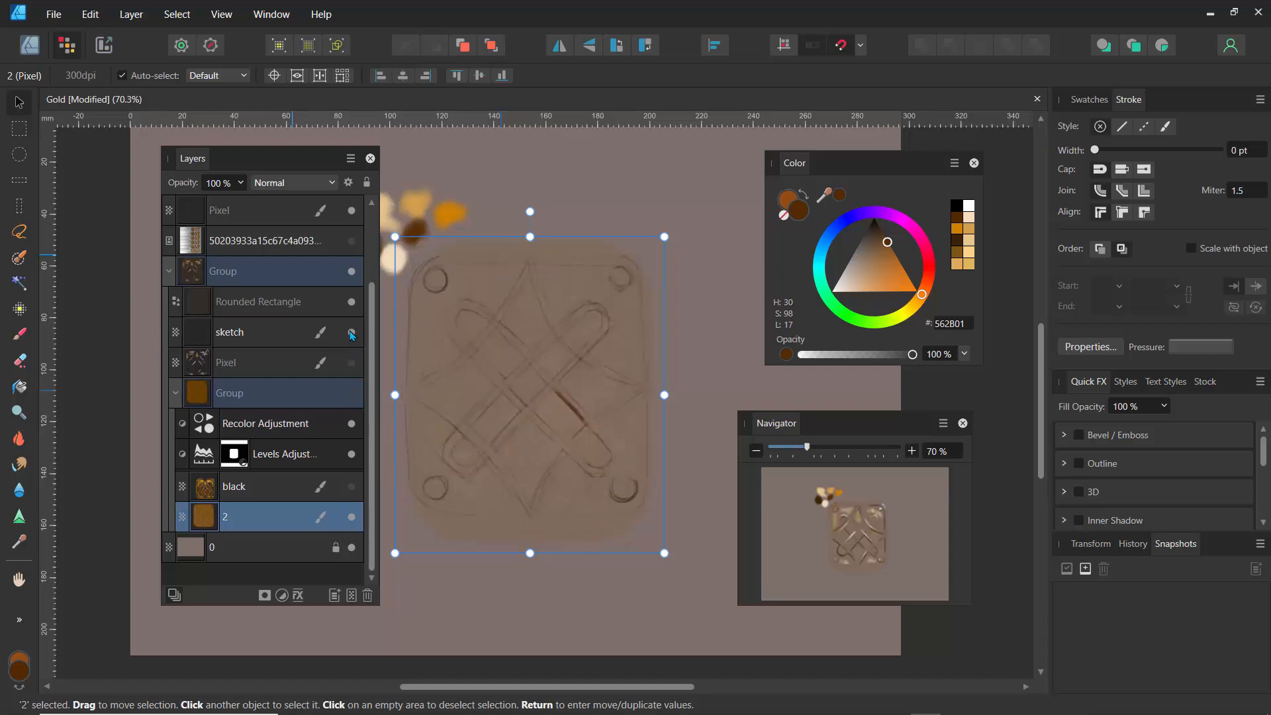
left_click(352, 333)
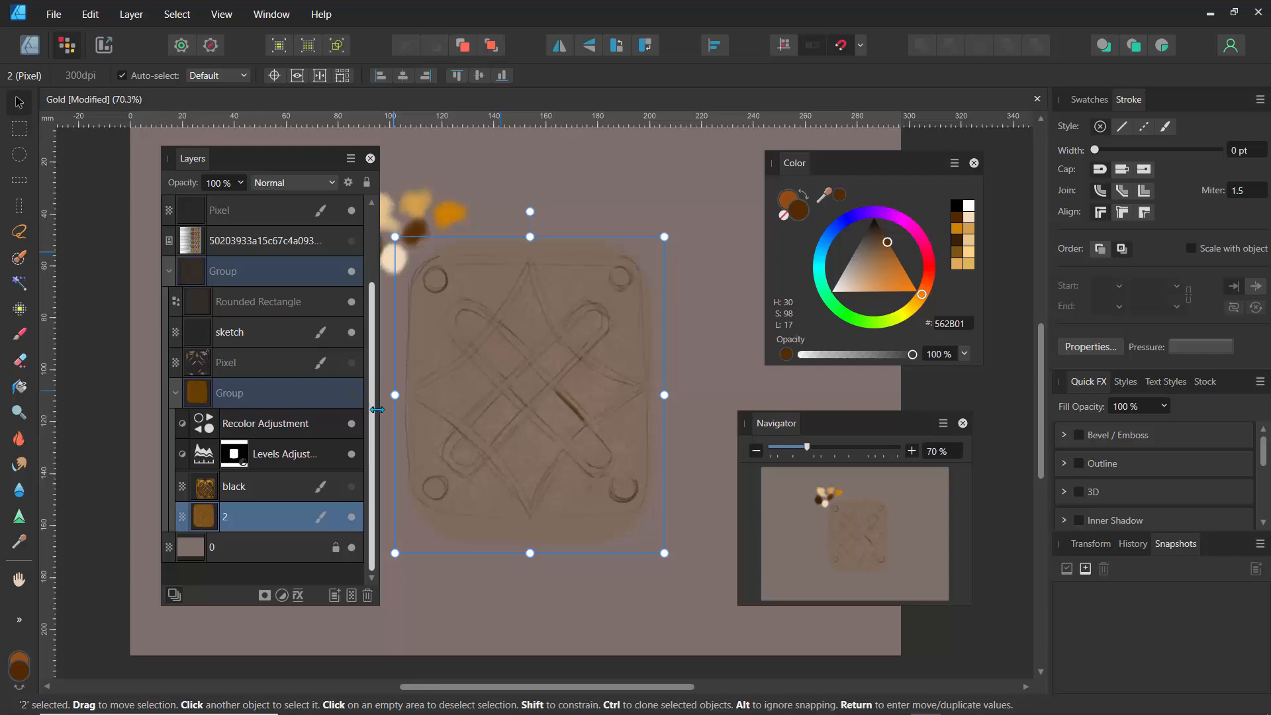
left_click(351, 363)
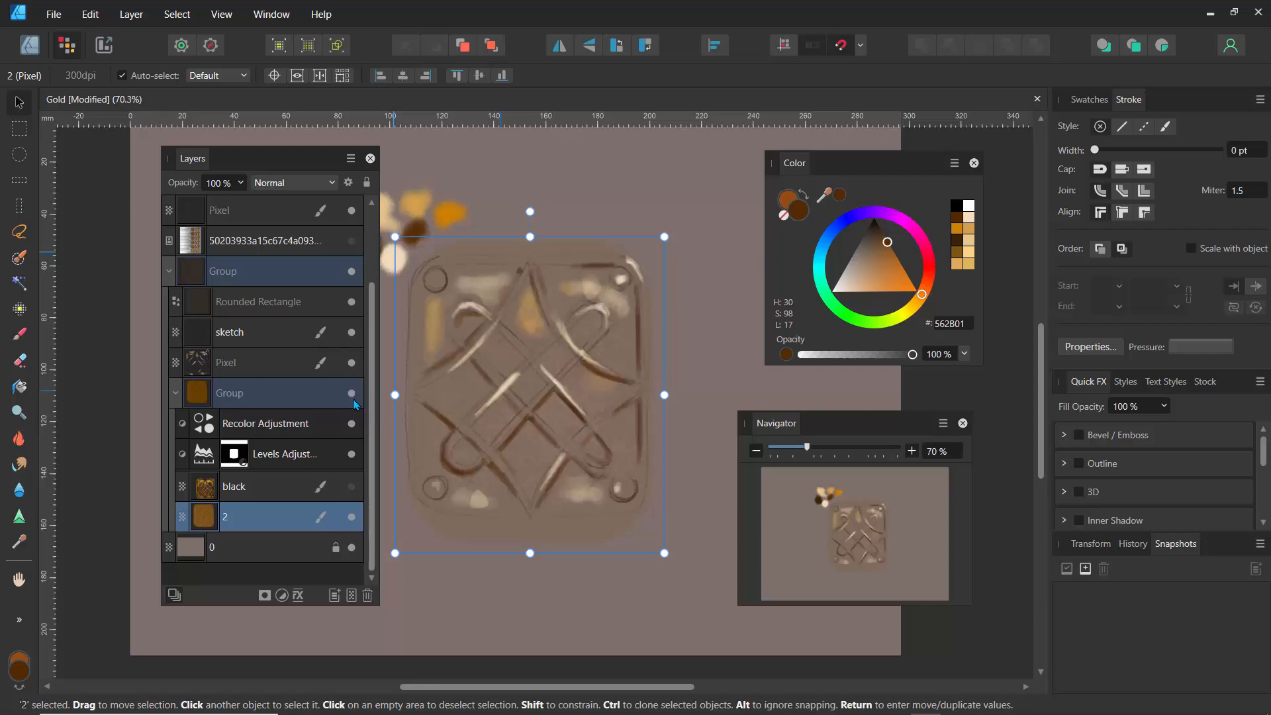
left_click(353, 396)
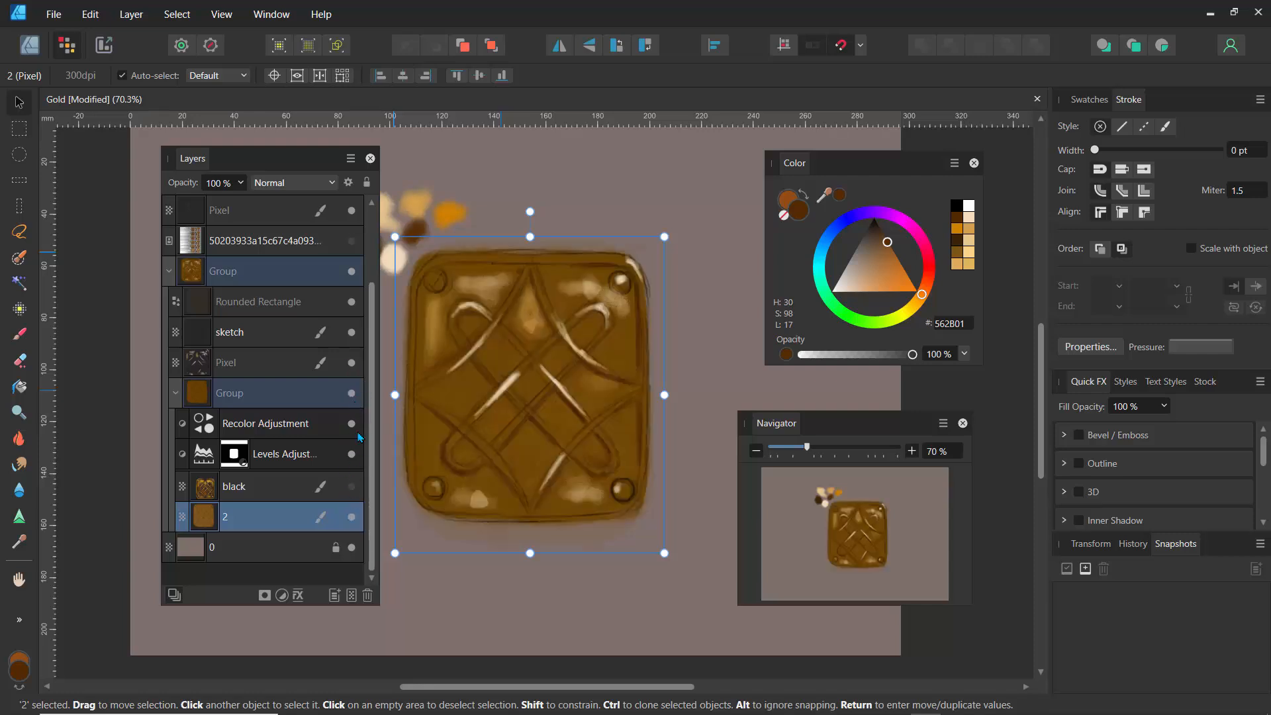
left_click(351, 487)
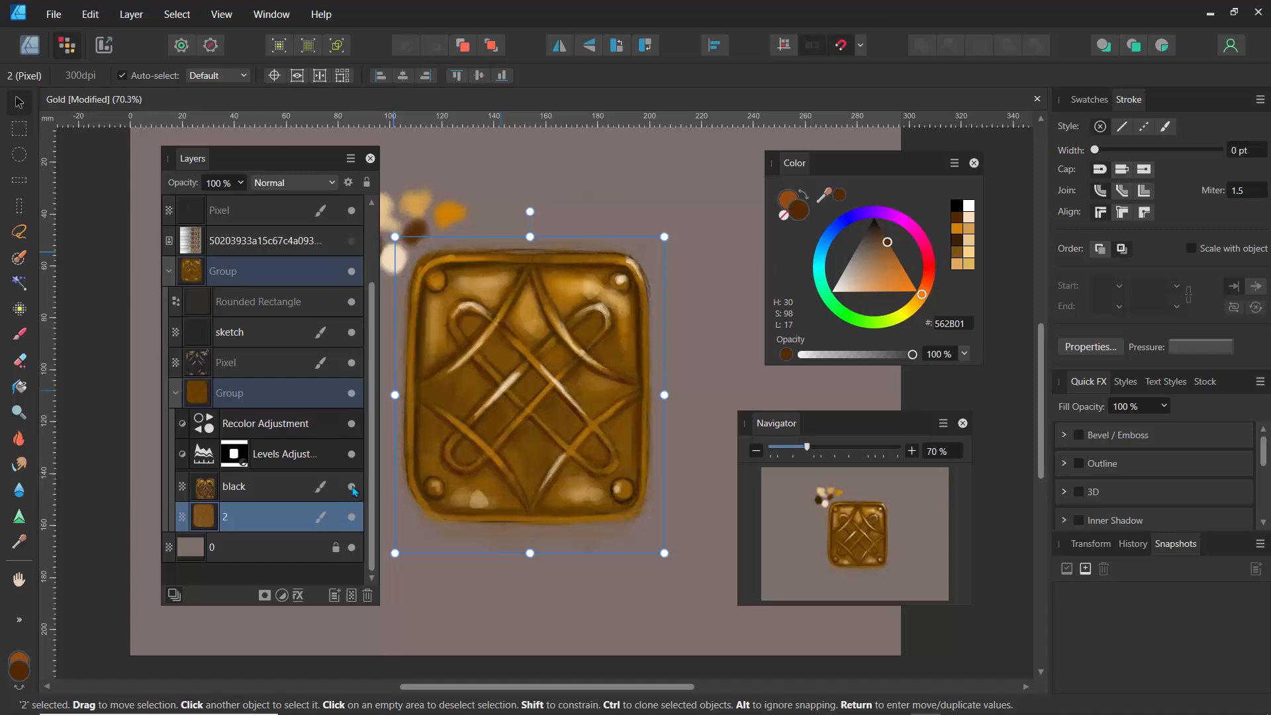
Compare the gold tile with and without its highlight pixel layer and its Recolor and Levels adjustments.
left_click(351, 363)
left_click(352, 393)
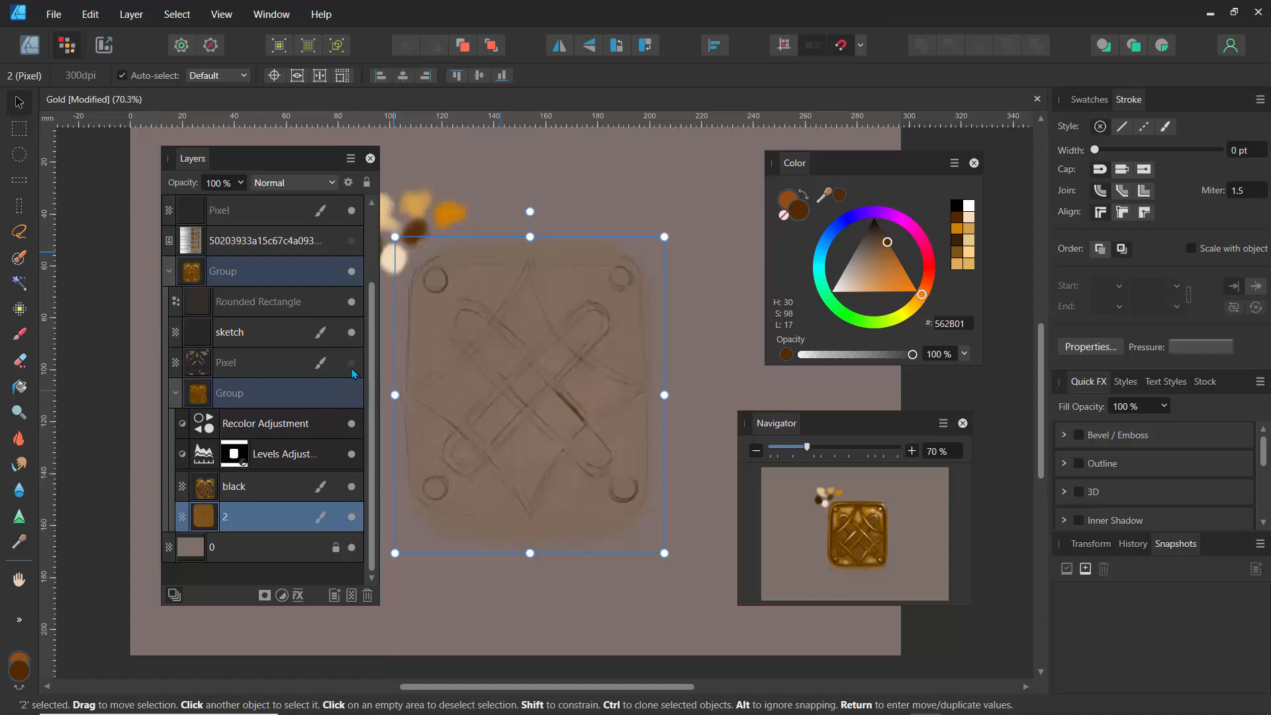
left_click(351, 393)
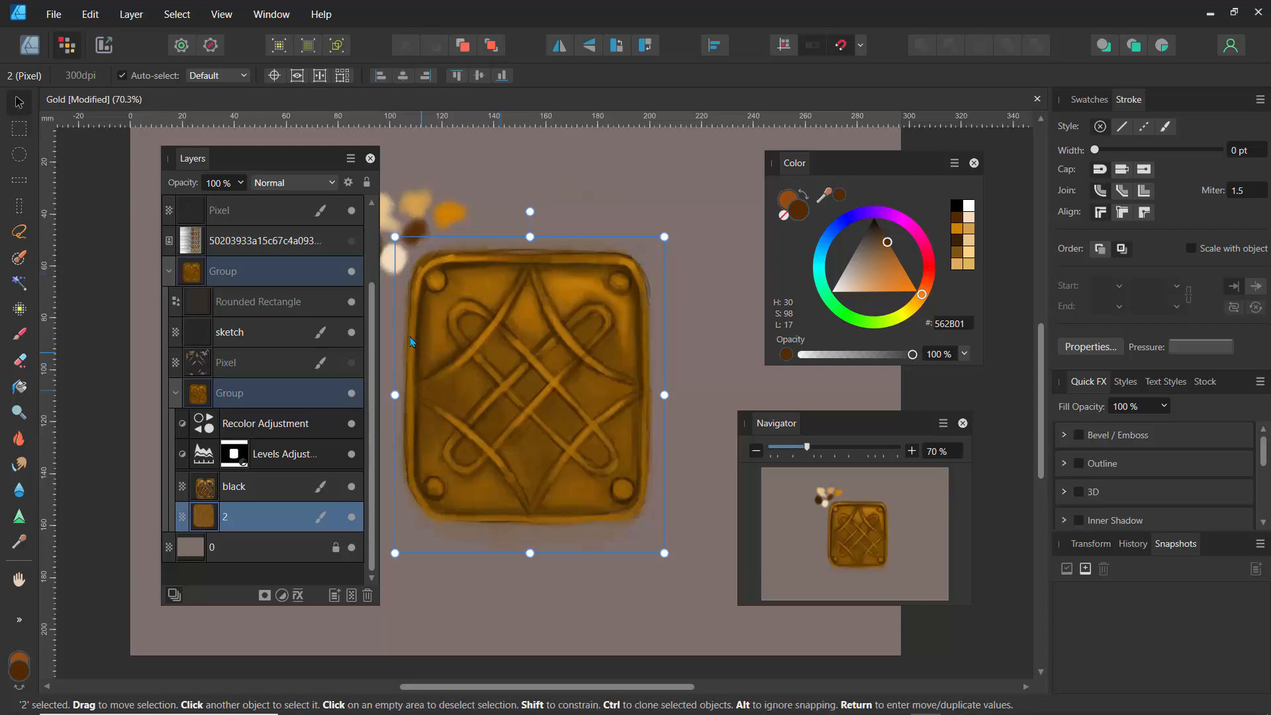
left_click_drag(291, 163, 217, 166)
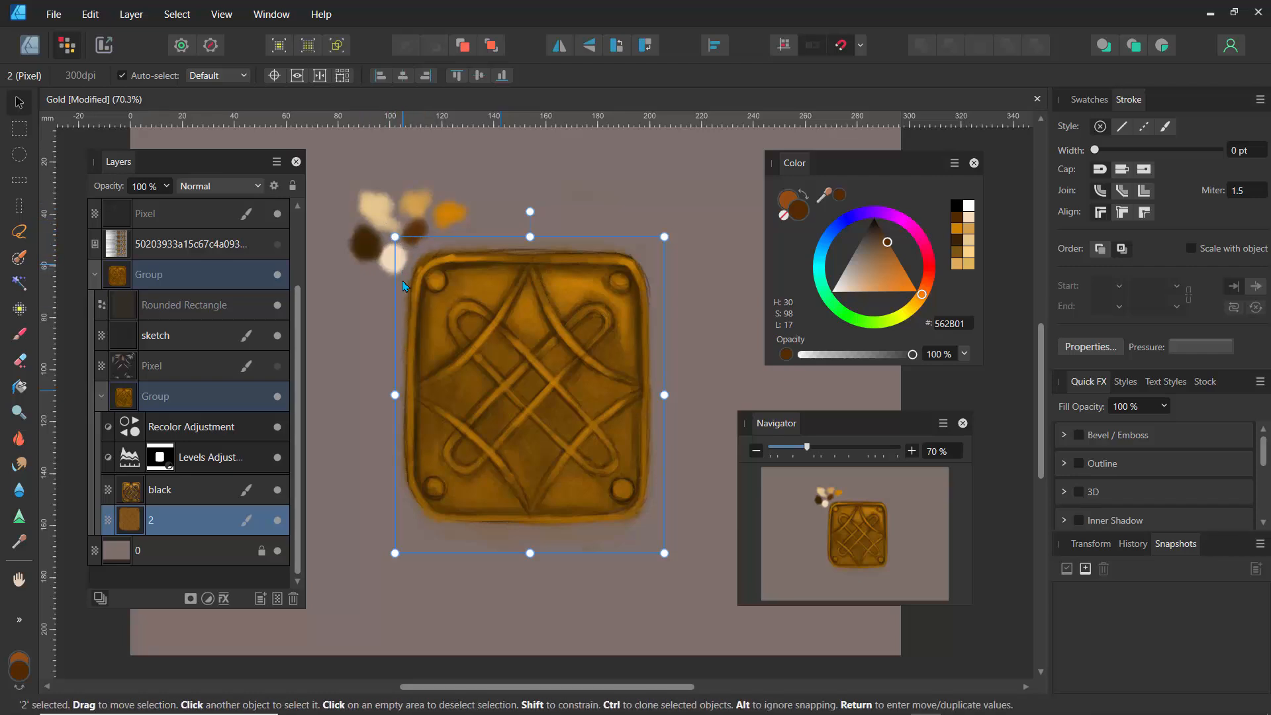
left_click(279, 370)
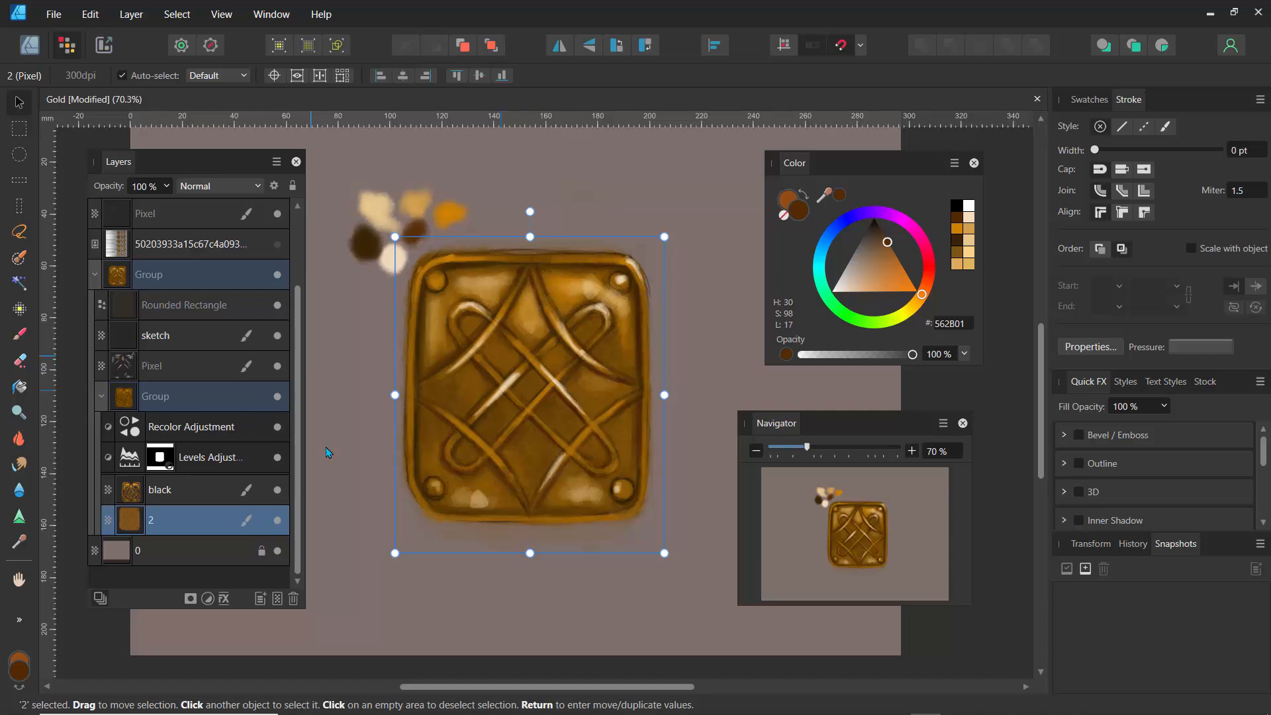
left_click(277, 458)
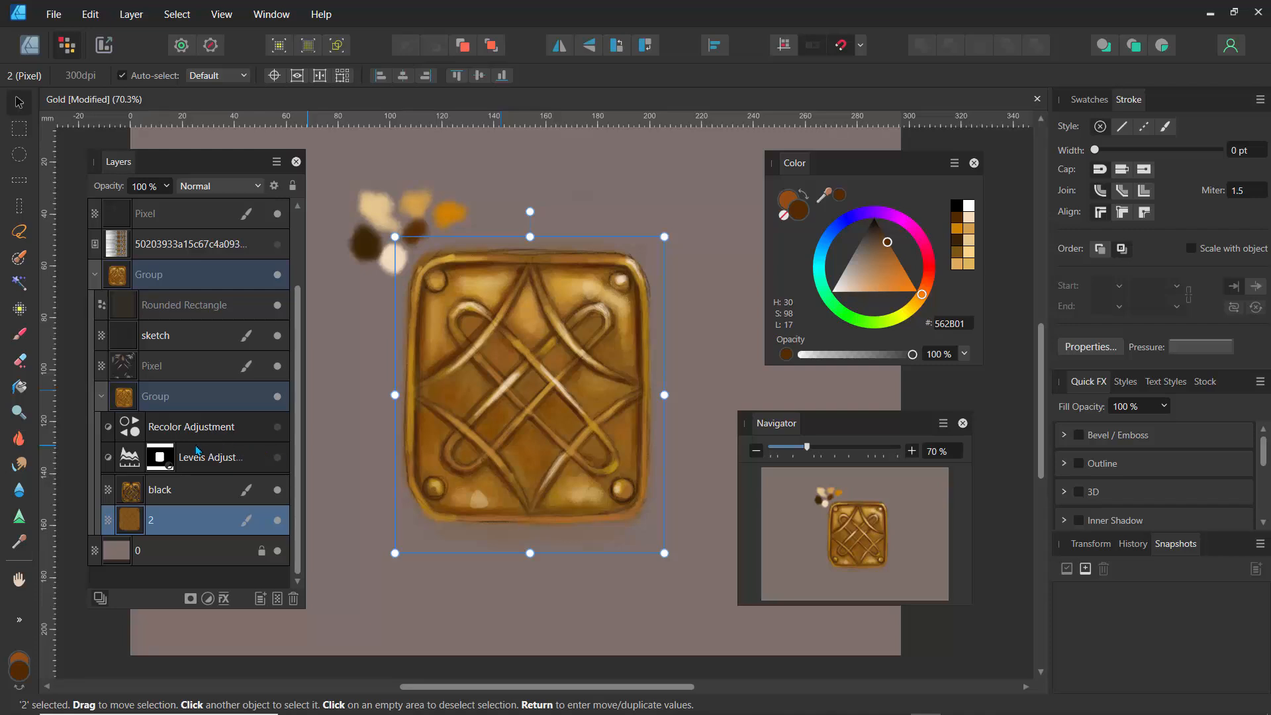
left_click(278, 457)
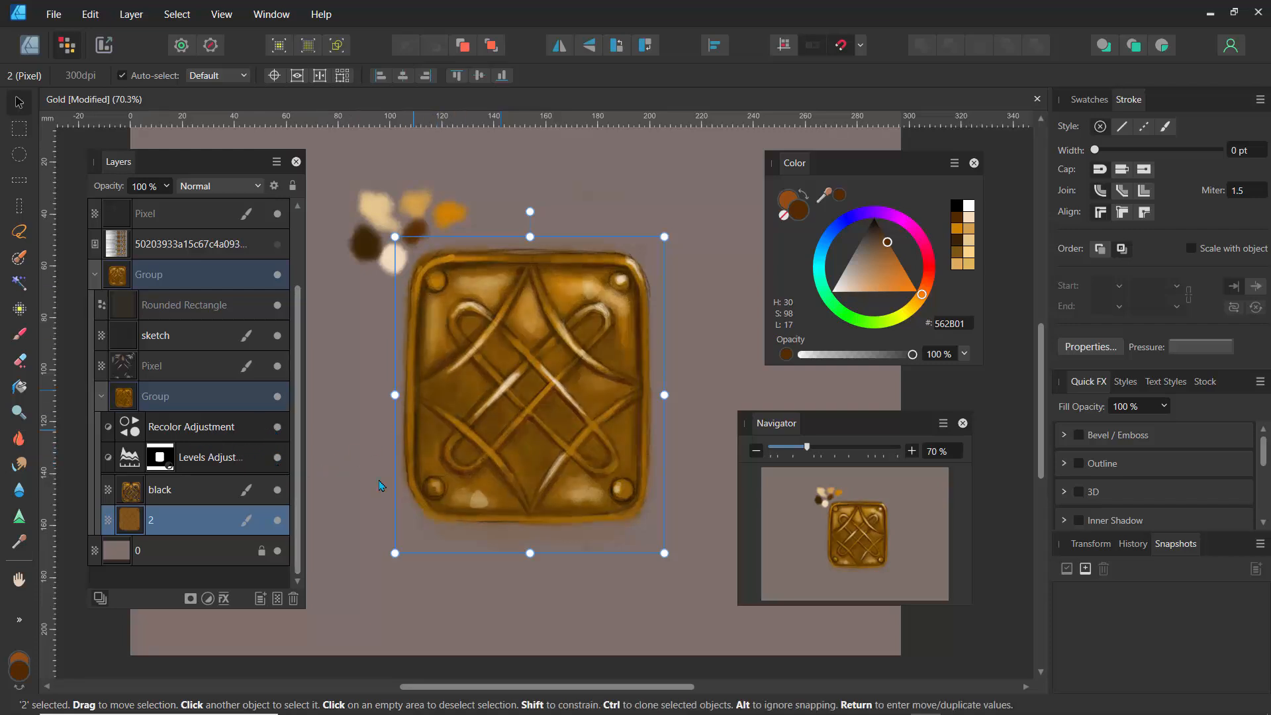
Group the tile group, the reference image and the three pixel layers above it, and hide the resulting group.
left_click(95, 277)
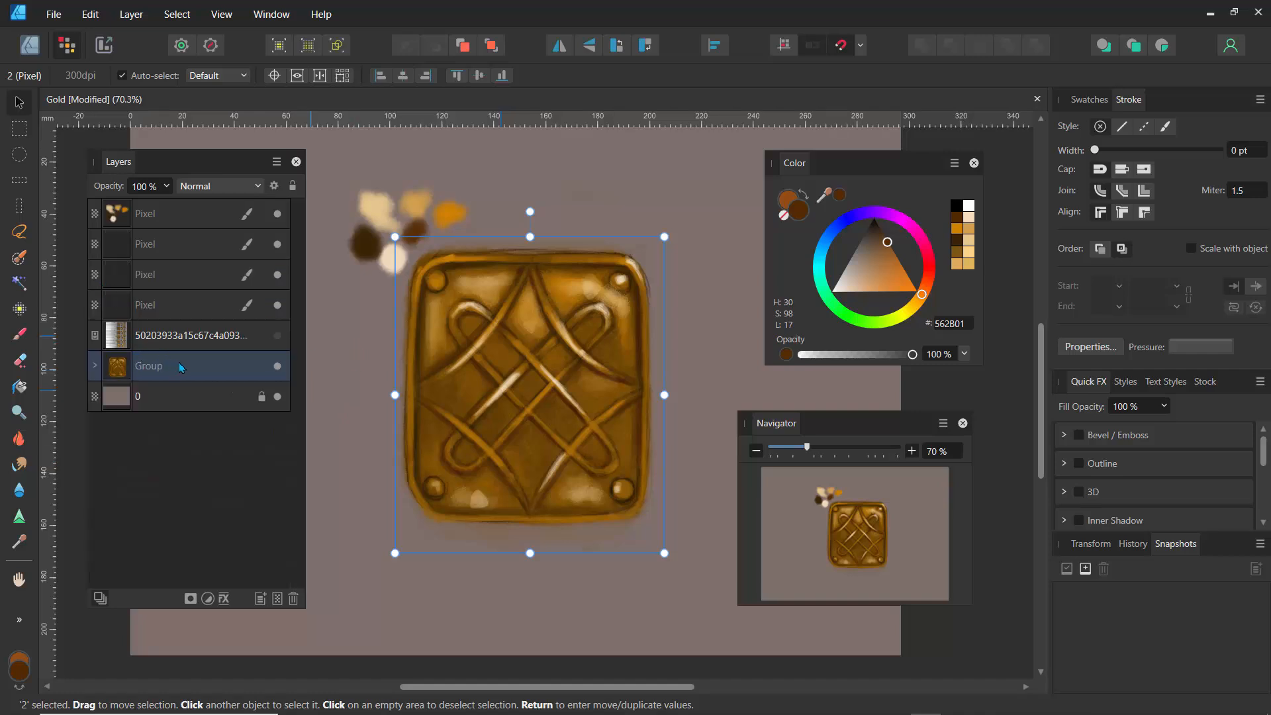
left_click(151, 249)
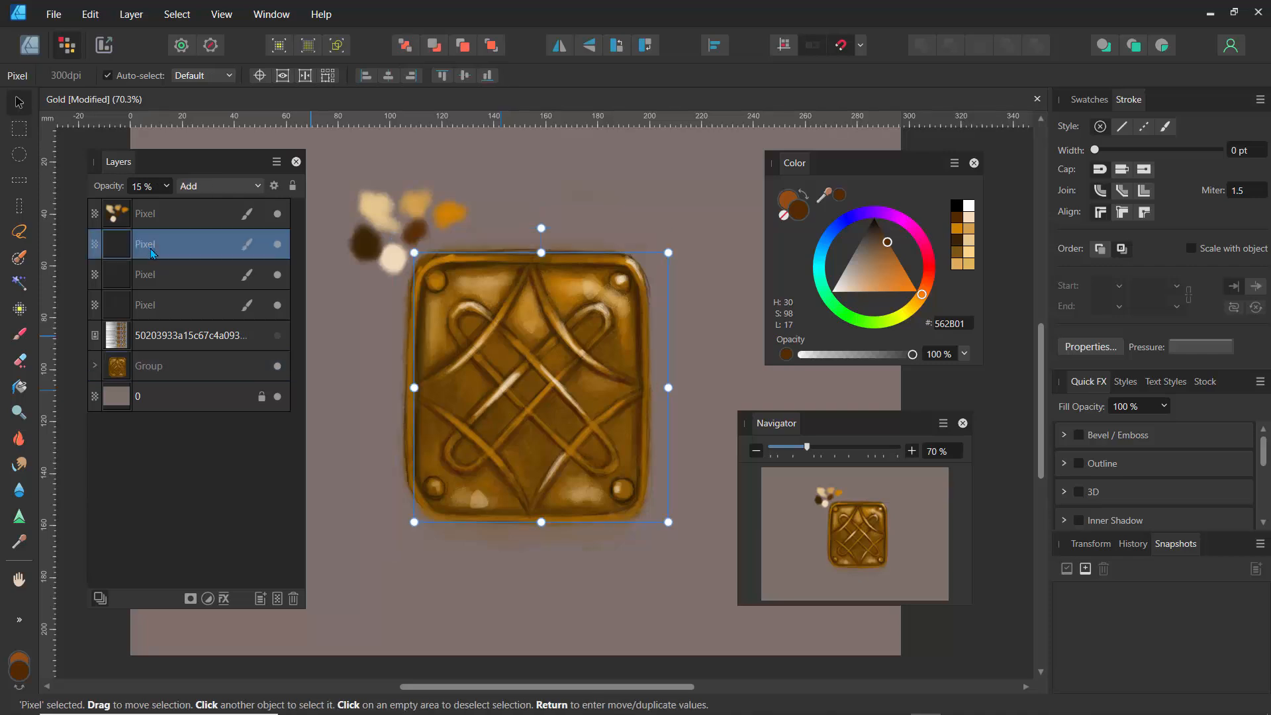
left_click(170, 369, "shift")
key("ctrl+g")
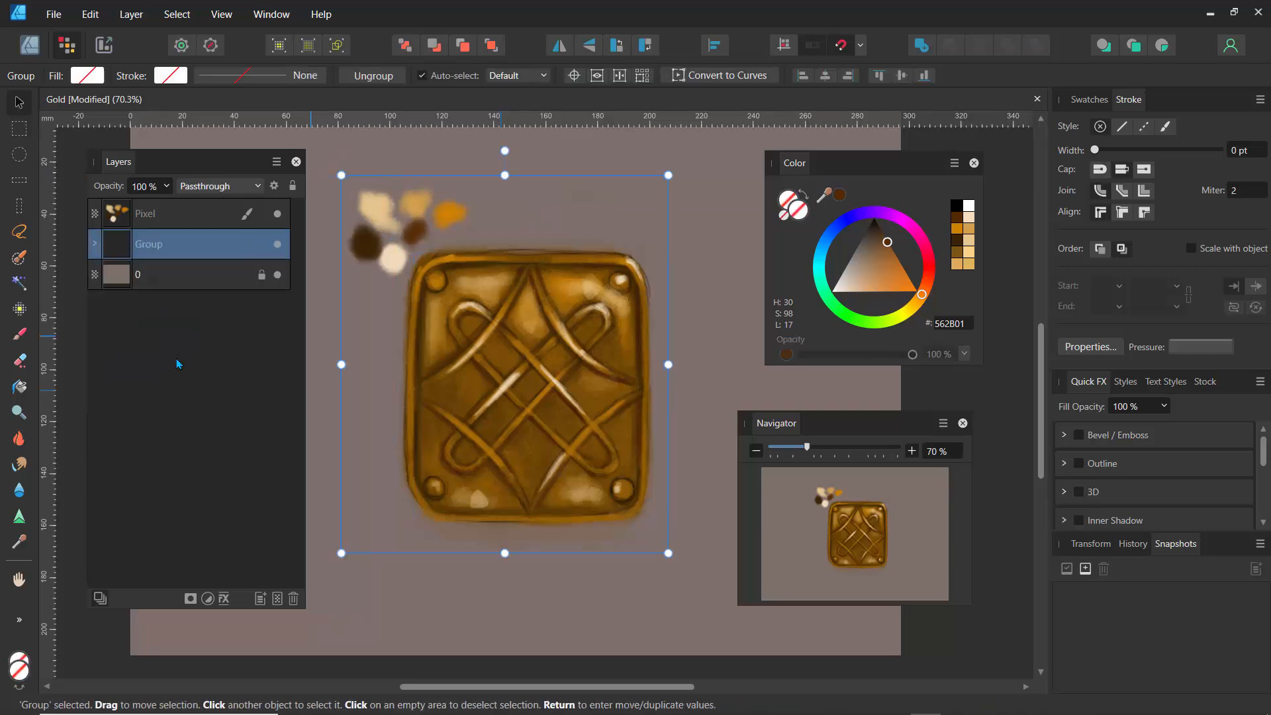
left_click(278, 244)
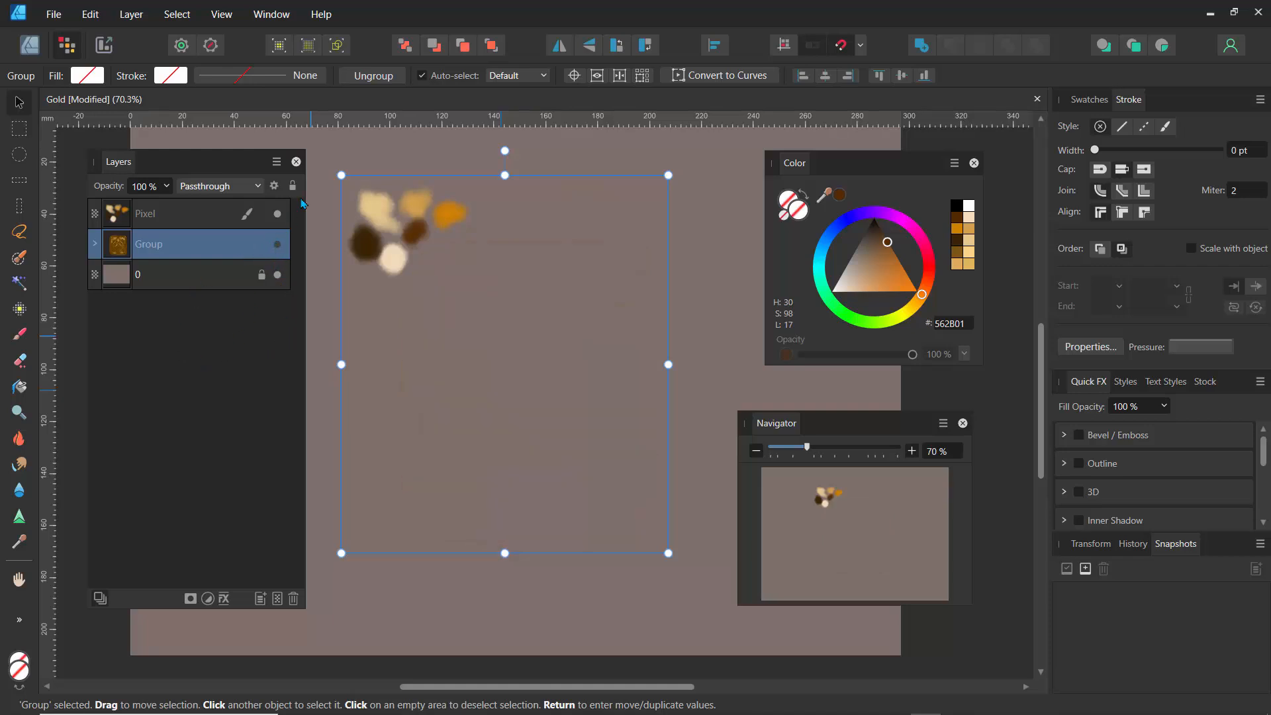
Add a new pixel layer above background layer 0 and move it to the top of the layer stack.
mouse_move(236, 176)
left_mouse_down()
mouse_move(256, 285)
mouse_move(252, 180)
left_mouse_up()
left_click(199, 380)
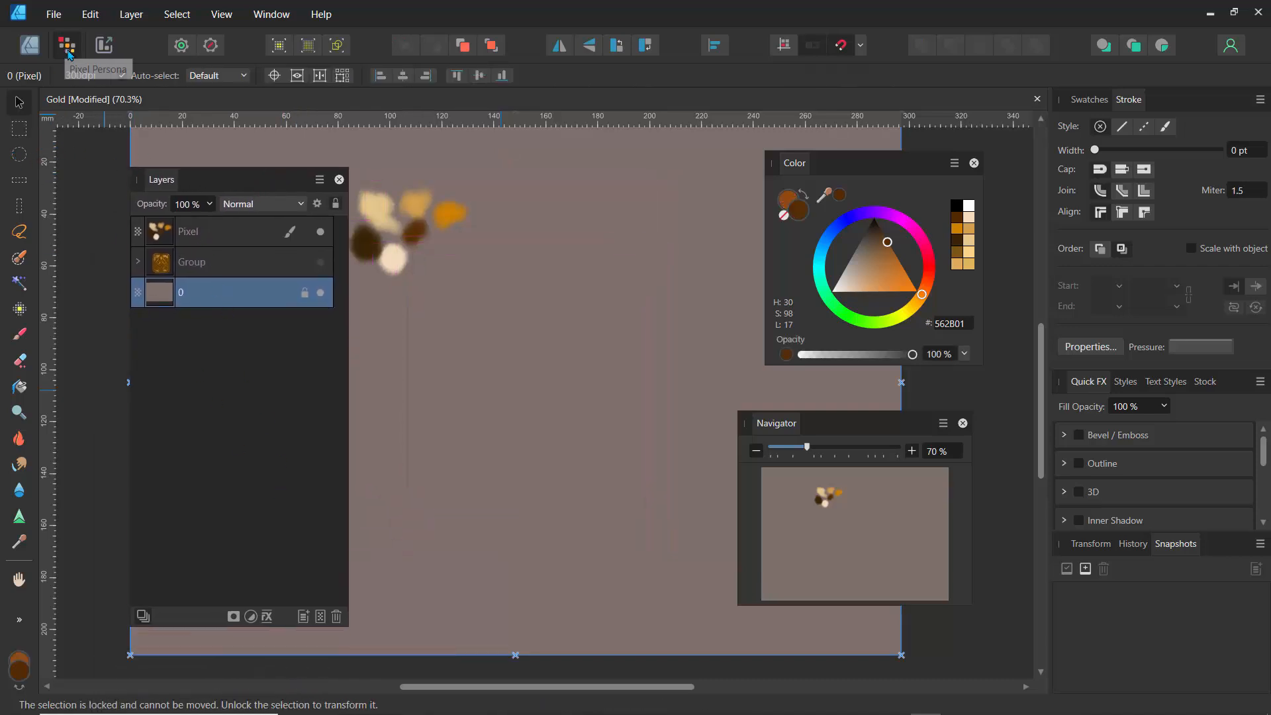
left_click(319, 617)
key("ctrl+bracketright")
key("ctrl+bracketright")
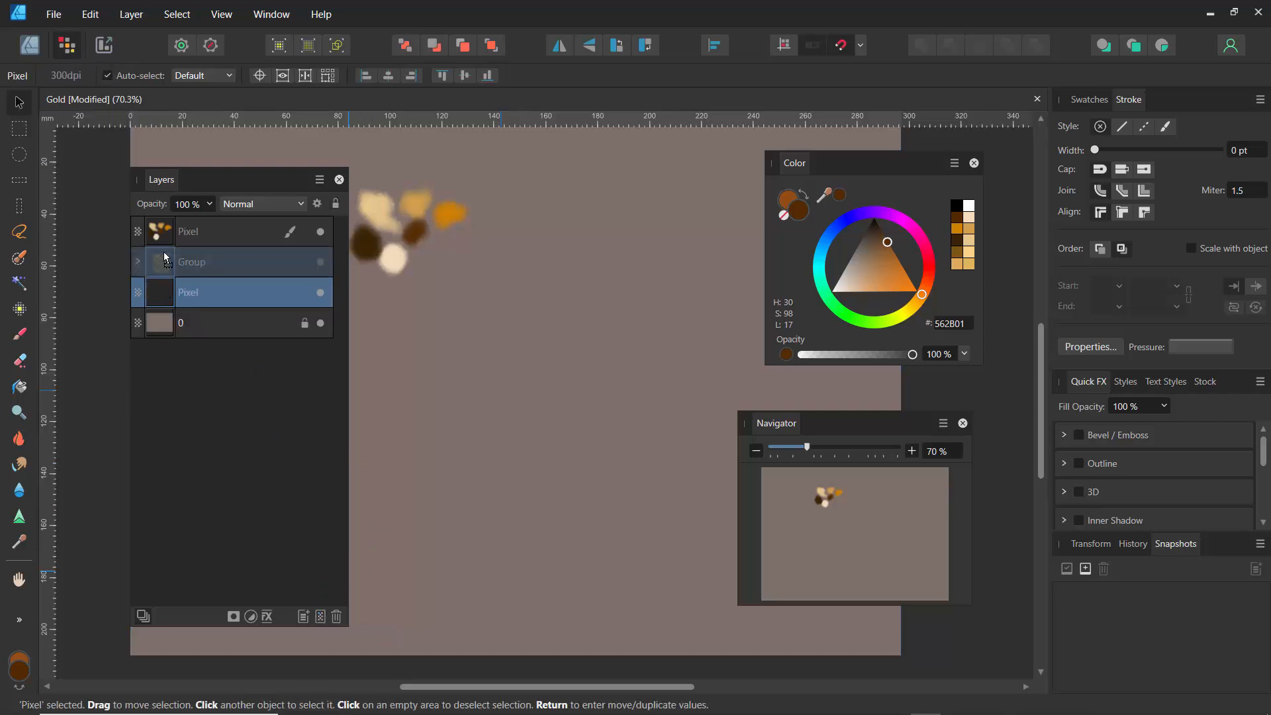
Create a circular marquee selection about 90 mm wide and move it below the colour swatches, near the canvas centre.
left_click(20, 157)
left_click_drag(447, 299, 563, 390)
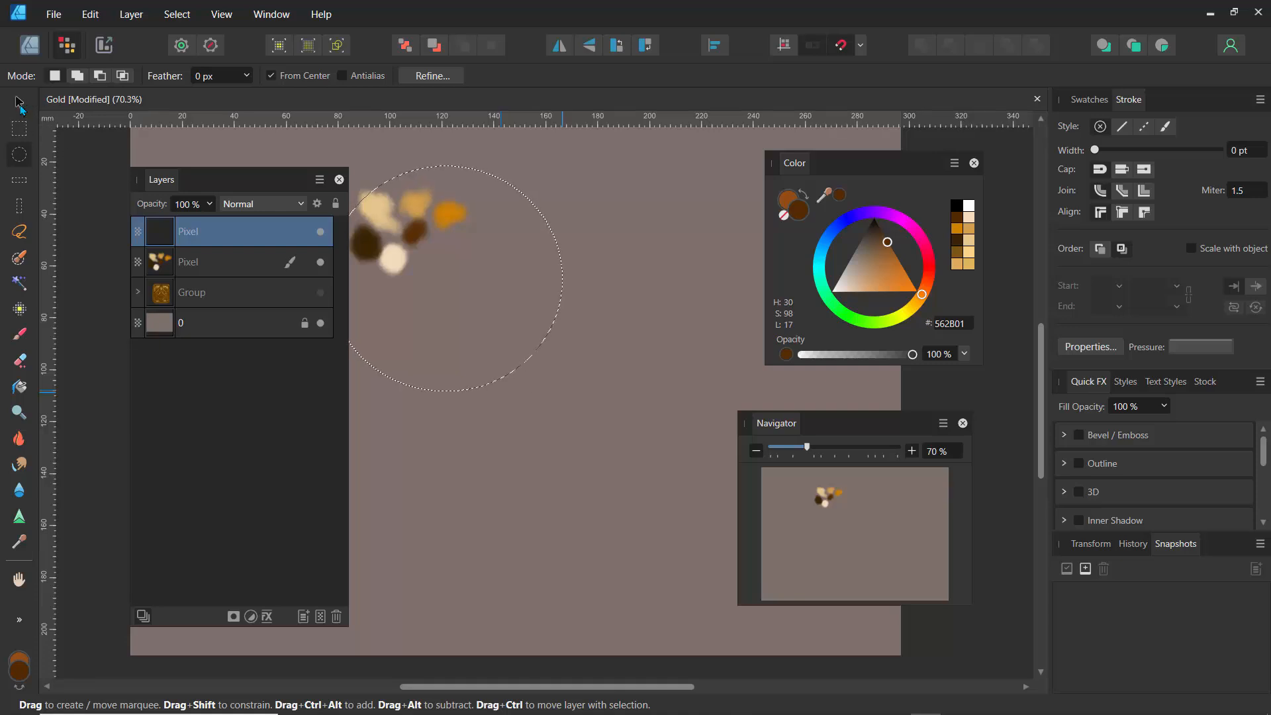
key("v")
left_click_drag(501, 336, 585, 438)
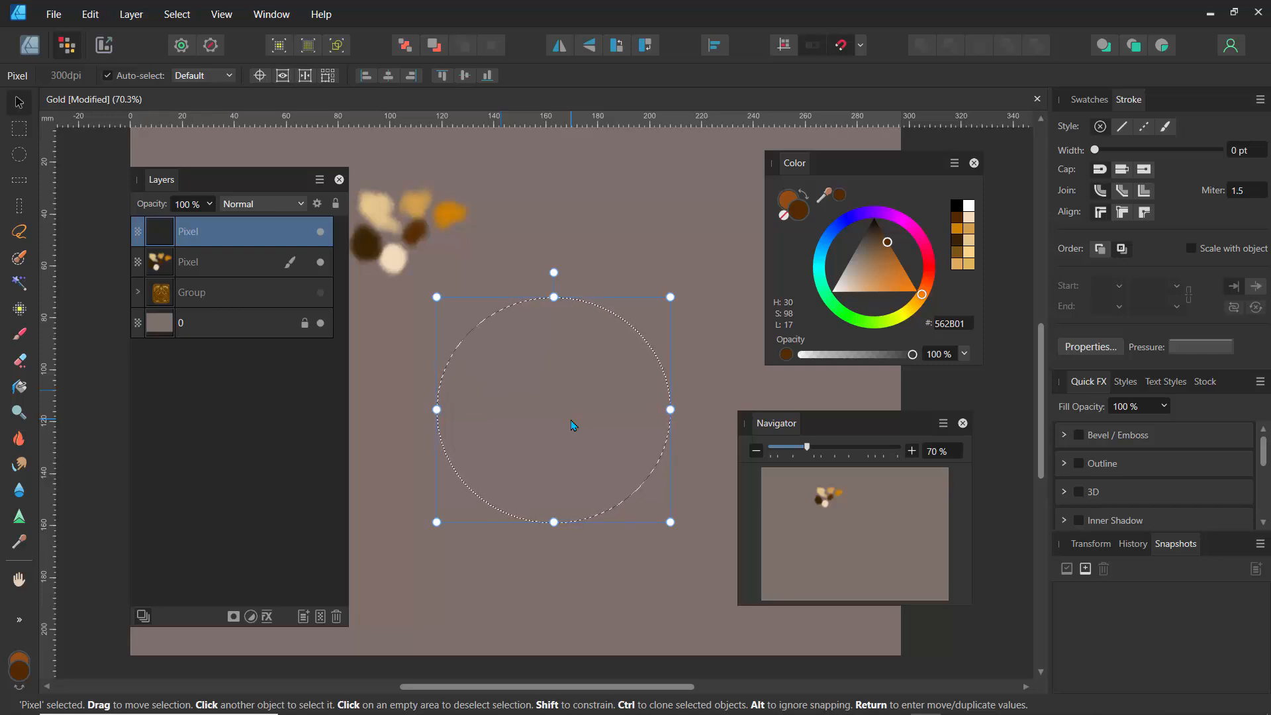
Flood fill the circular selection with brown, trying 76491D and 86623E and settling on 8D5E30.
left_click_drag(890, 248, 886, 256)
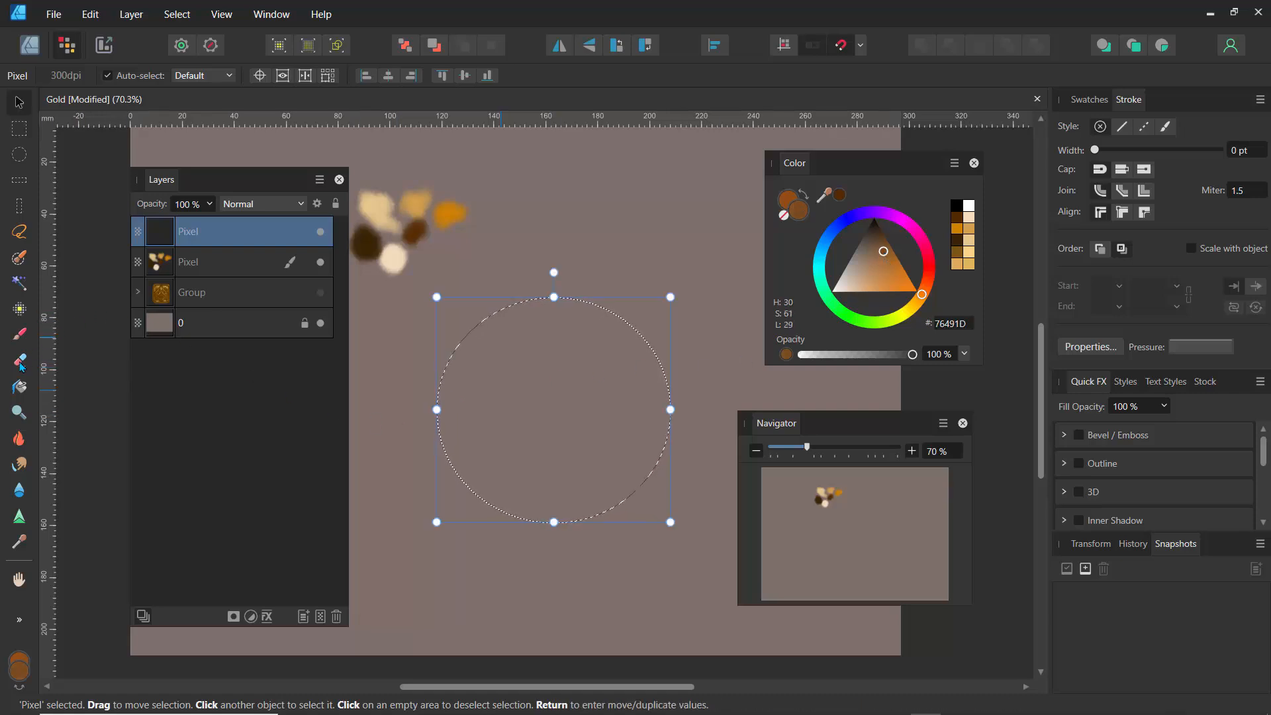
left_click(19, 386)
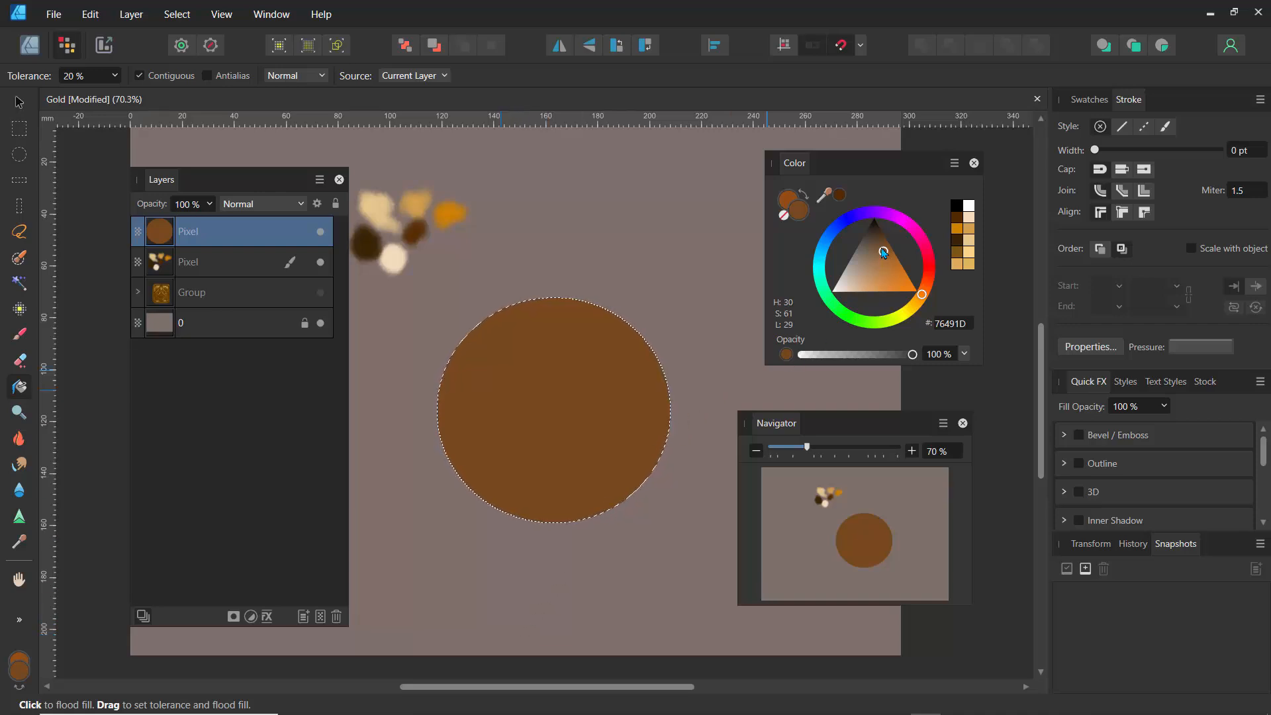
left_click_drag(884, 252, 878, 262)
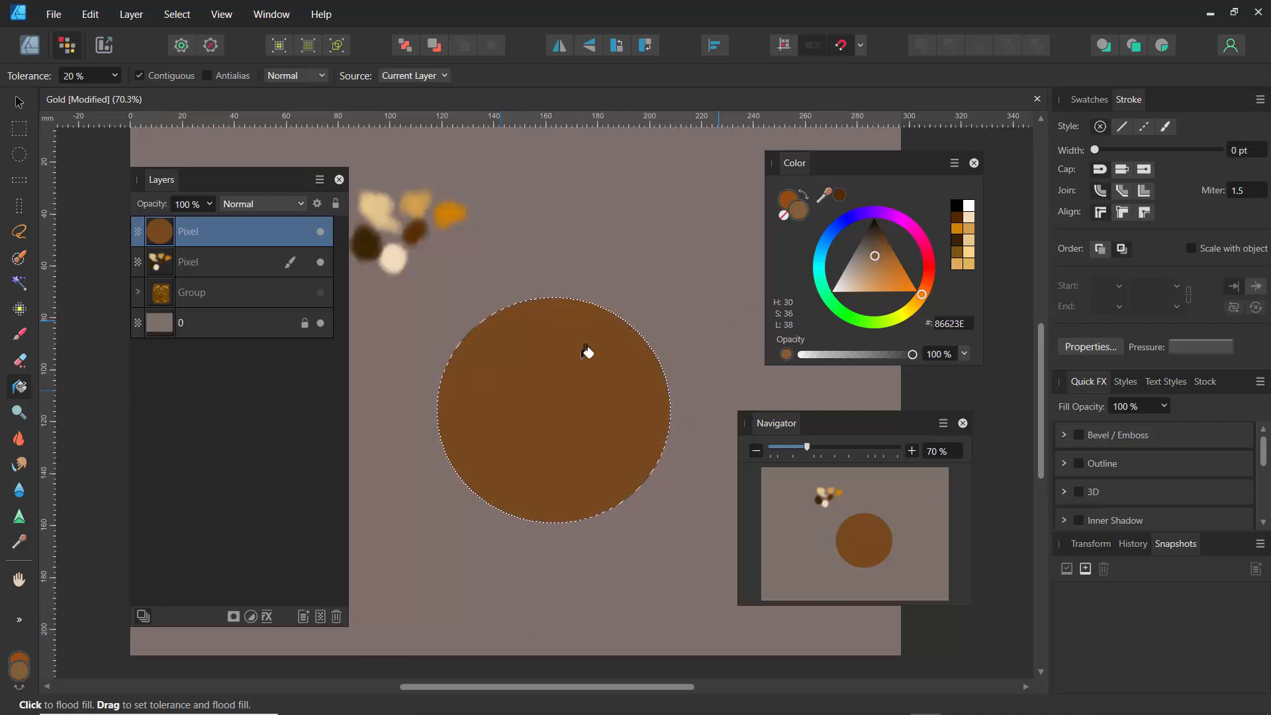
left_click(564, 376)
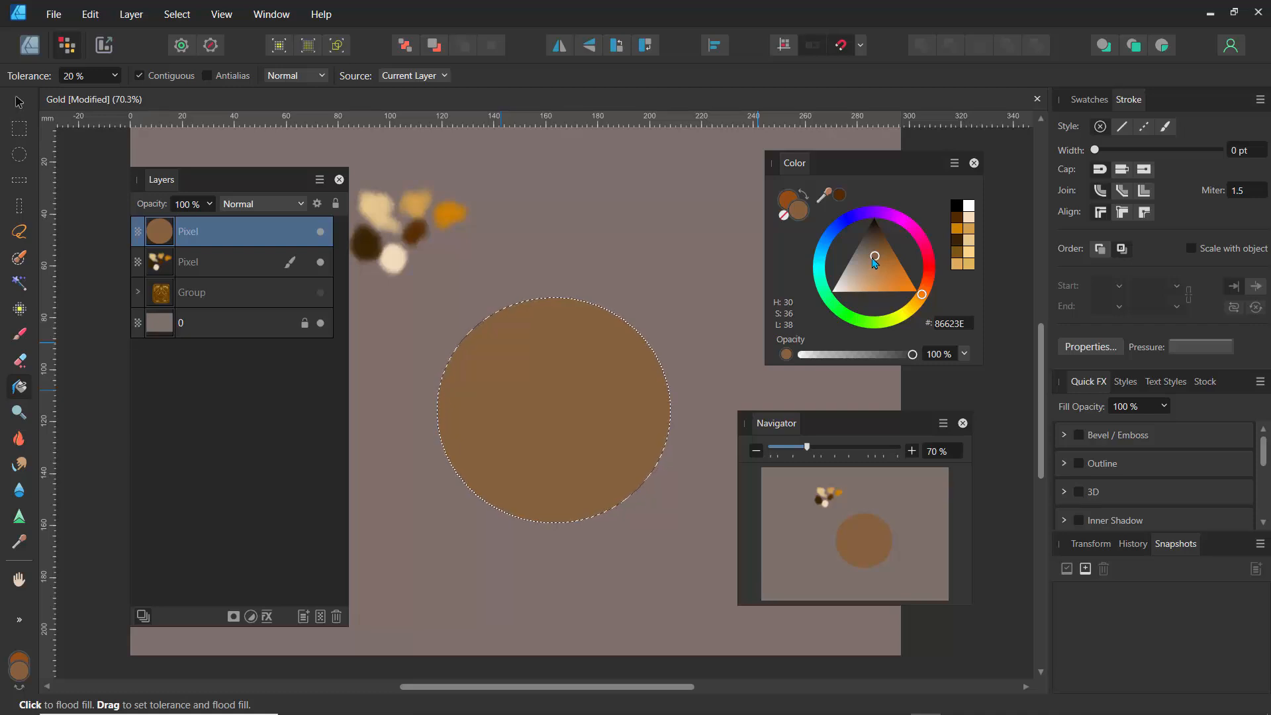
left_click_drag(874, 263, 880, 262)
Apply a saved studio preset that docks the Color, Brushes, Layers and Transform panels together.
left_click(265, 22)
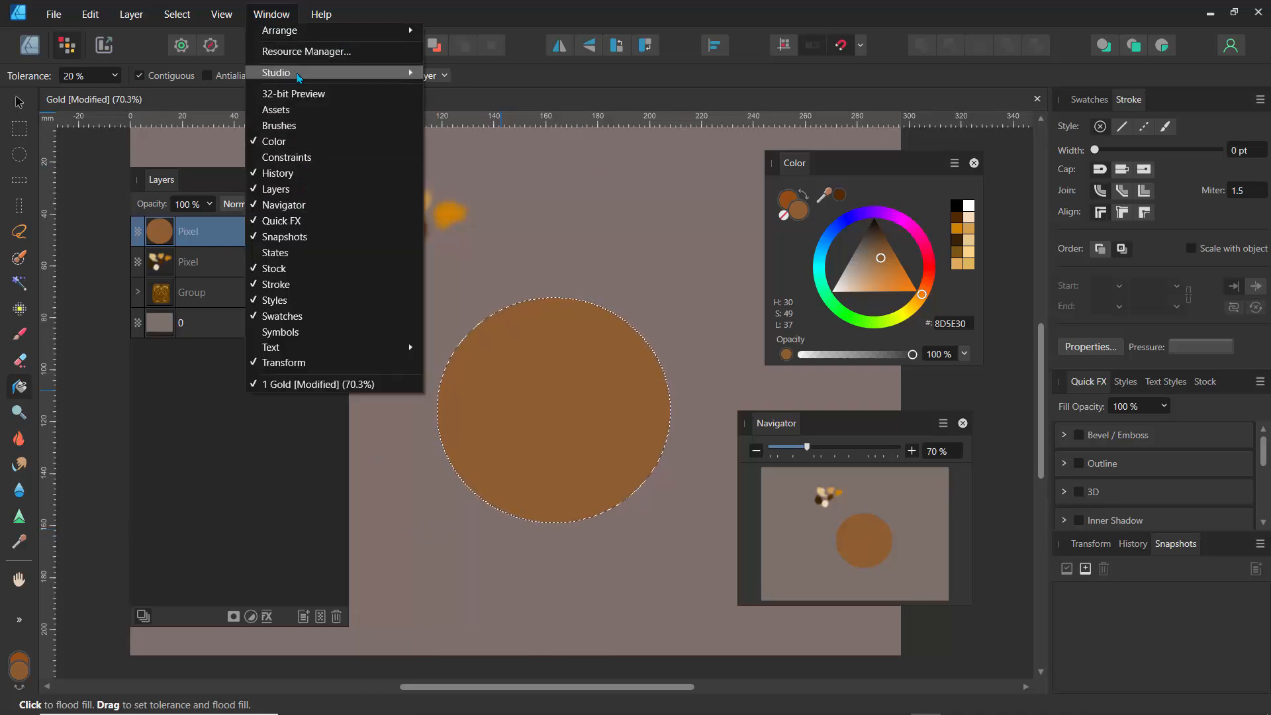
mouse_move(298, 78)
left_click(447, 170)
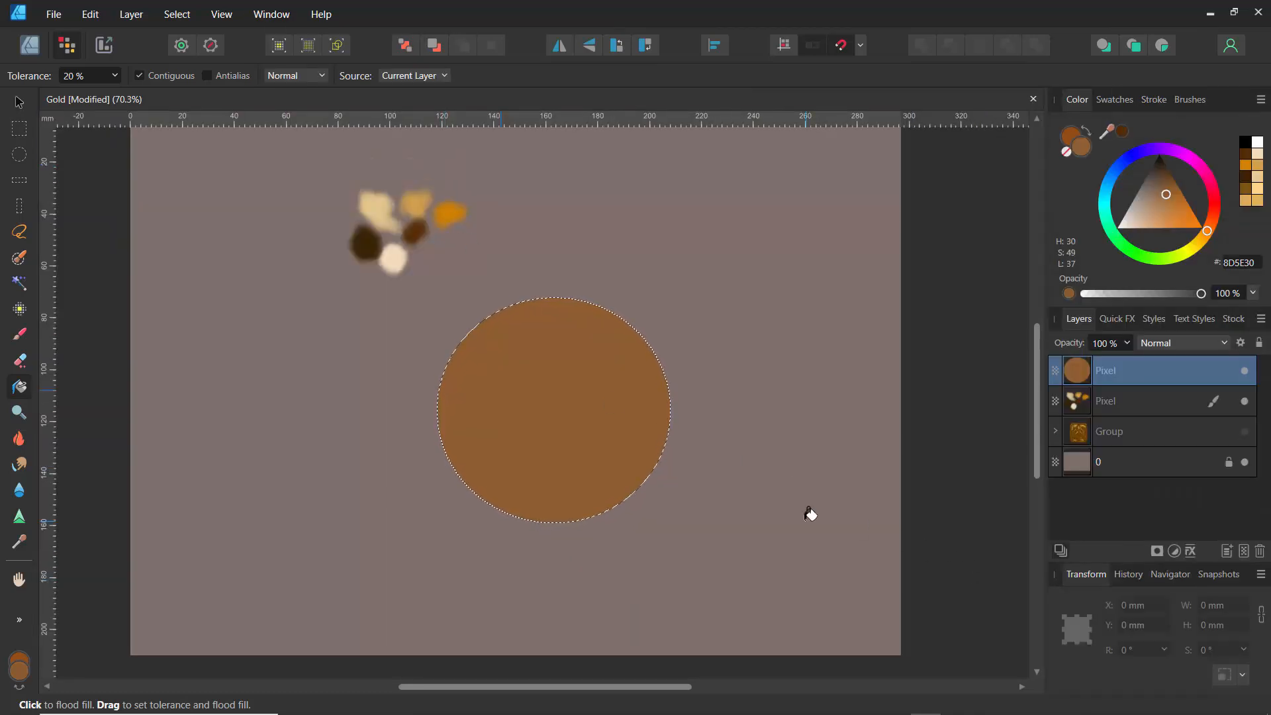
Choose the Gentle Grainy Gouache brush from the Gouaches category and activate the Paint Brush tool.
left_click(1197, 101)
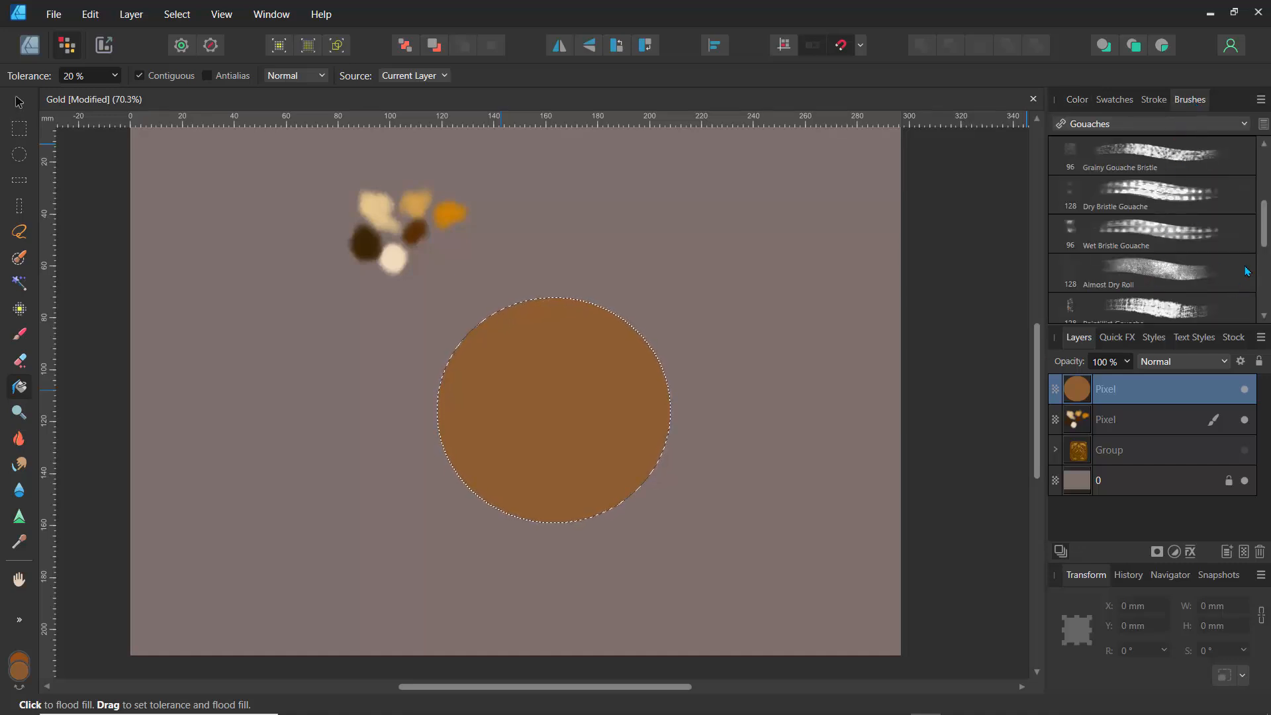
scroll(1247, 271, "down", 10)
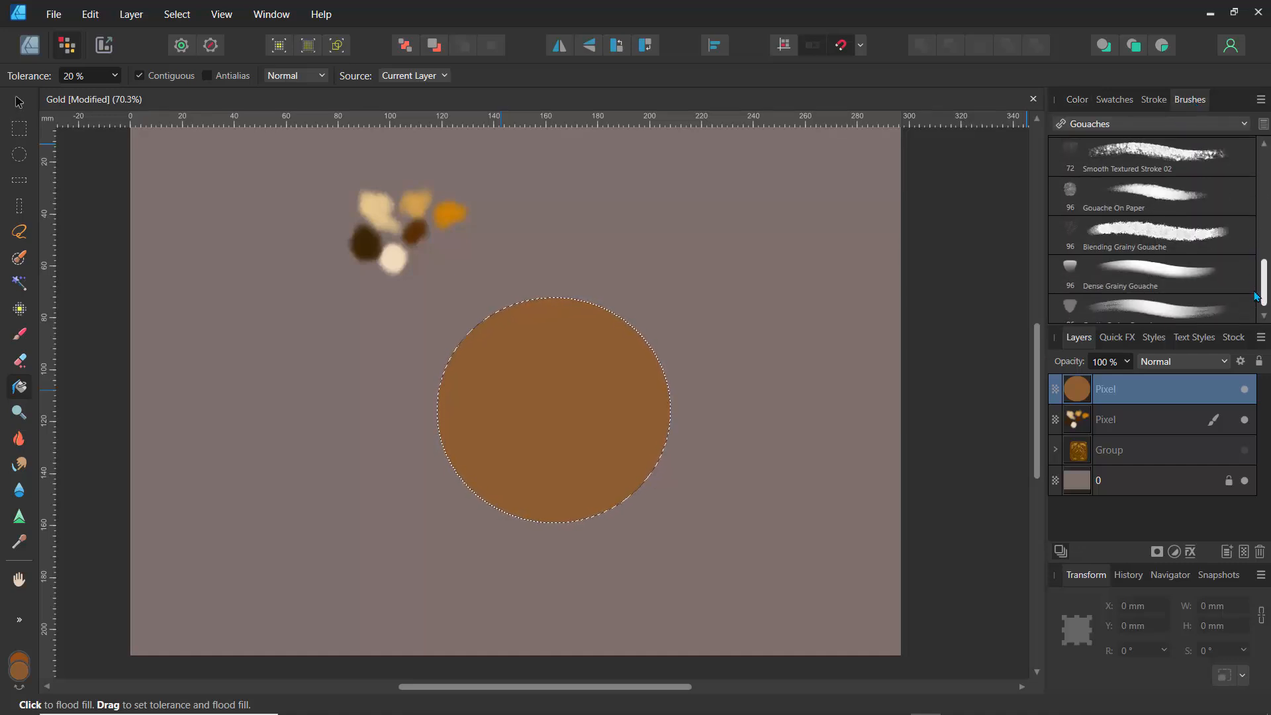
left_click(1156, 308)
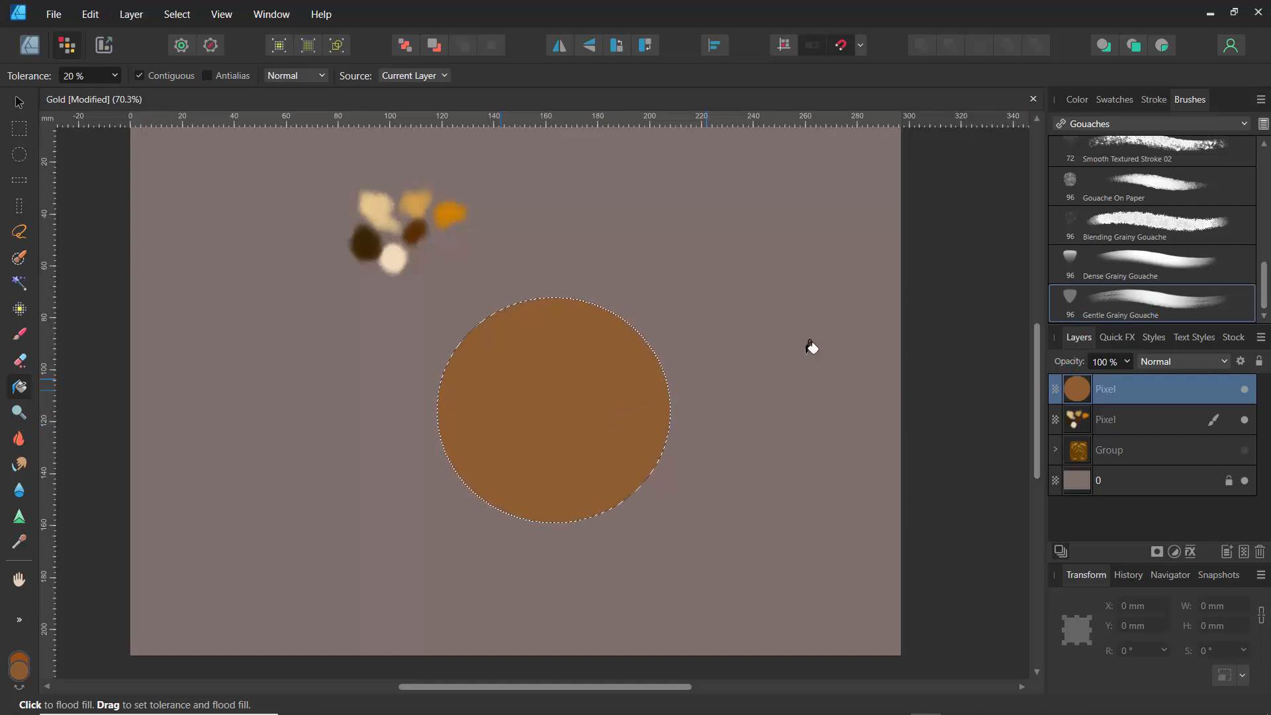
left_click(27, 339)
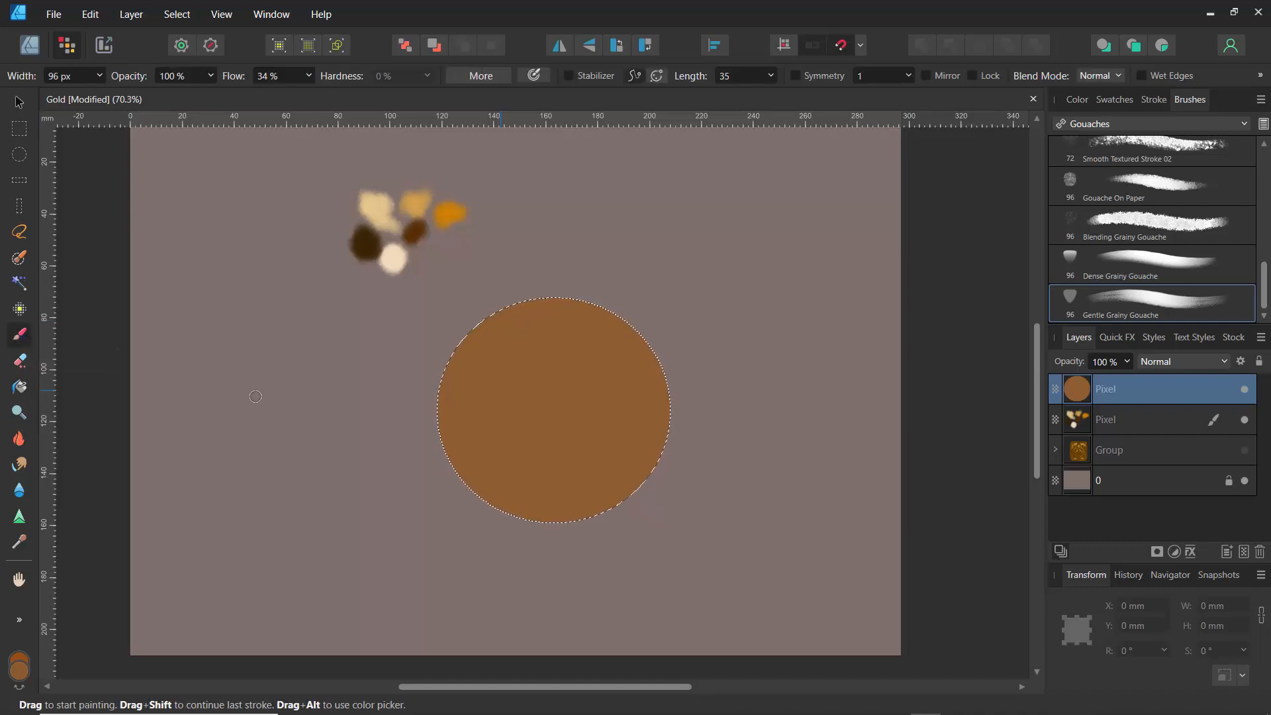
Set the Gentle Grainy Gouache brush width to 427 px, trying 664 px and 134 px along the way.
key("bracketright")
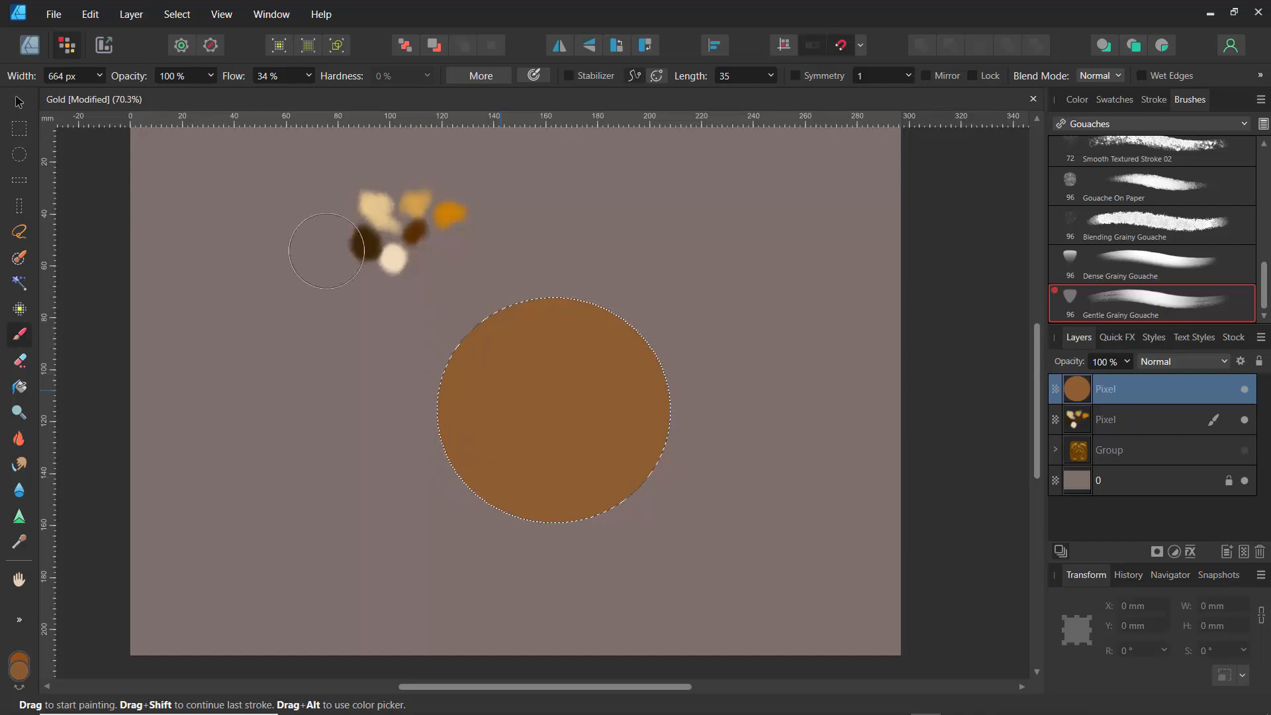
left_click(97, 80)
left_click_drag(104, 94, 69, 94)
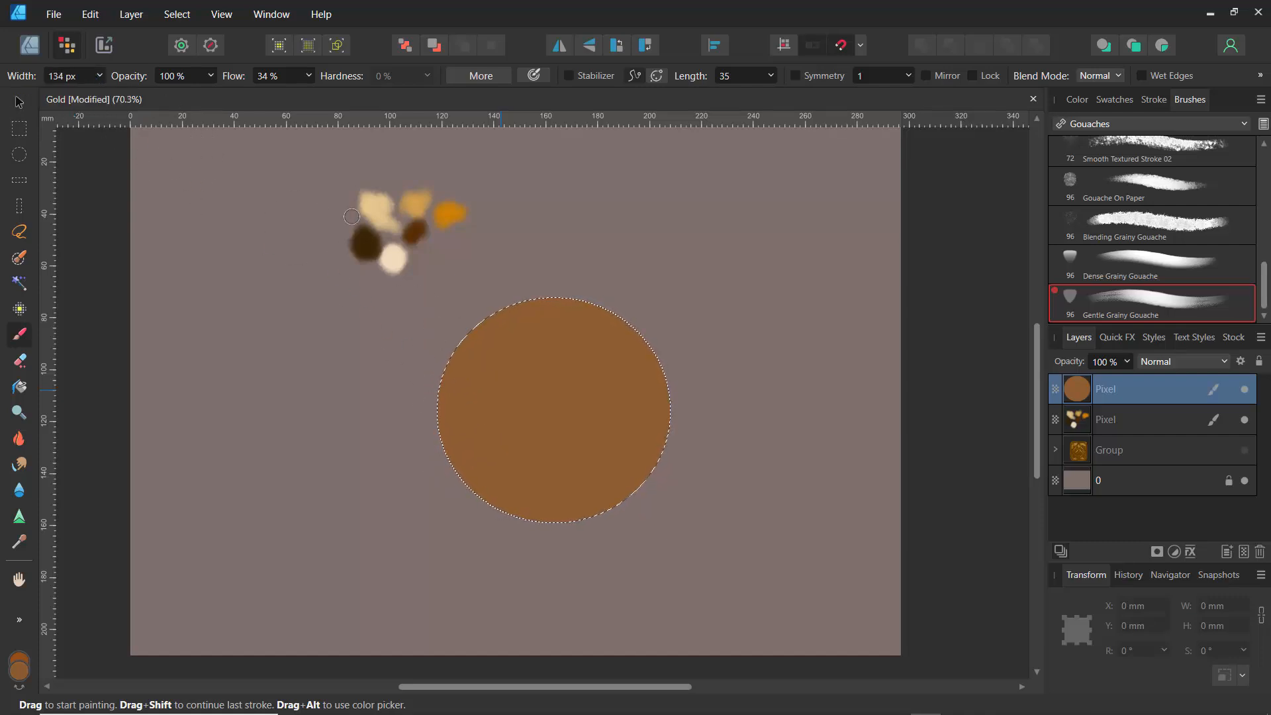
left_click(99, 76)
left_click_drag(105, 94, 132, 94)
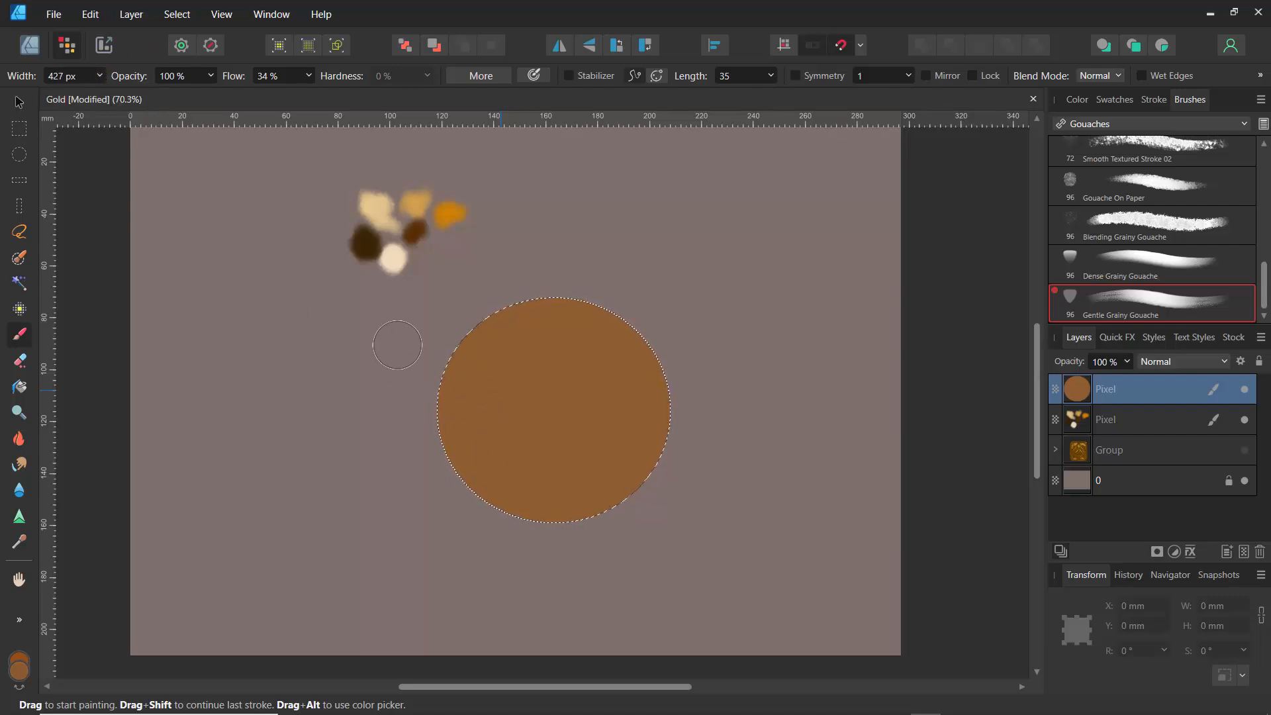
Sample the dark brown swatch (392401) and brush a shadow along the lower-left edge of the circle.
left_click(19, 548)
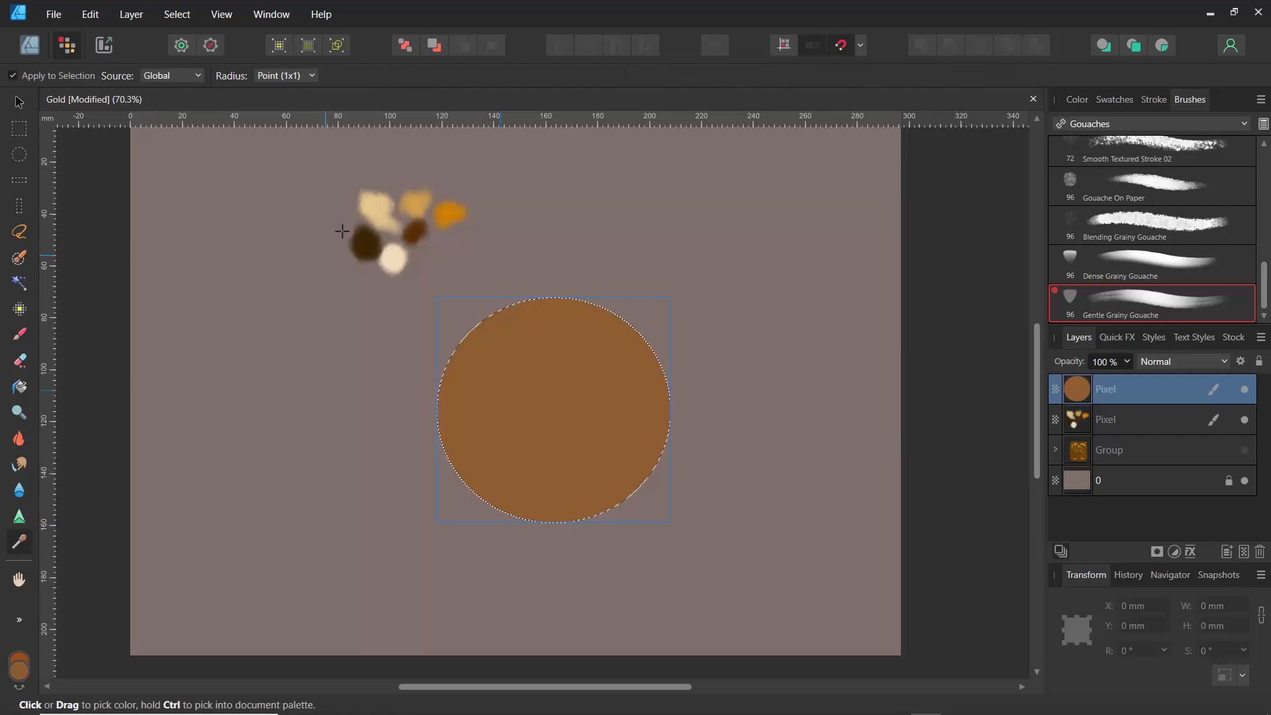
left_click(362, 241)
left_click(1077, 100)
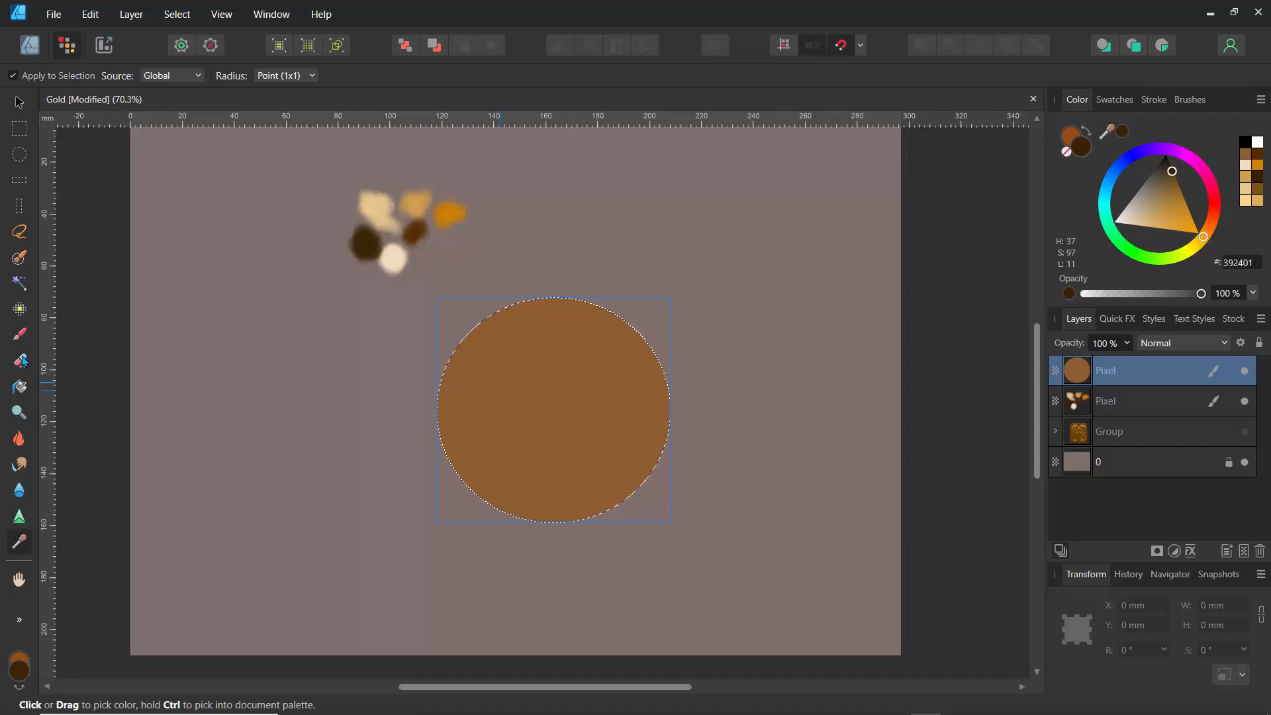
left_click(19, 334)
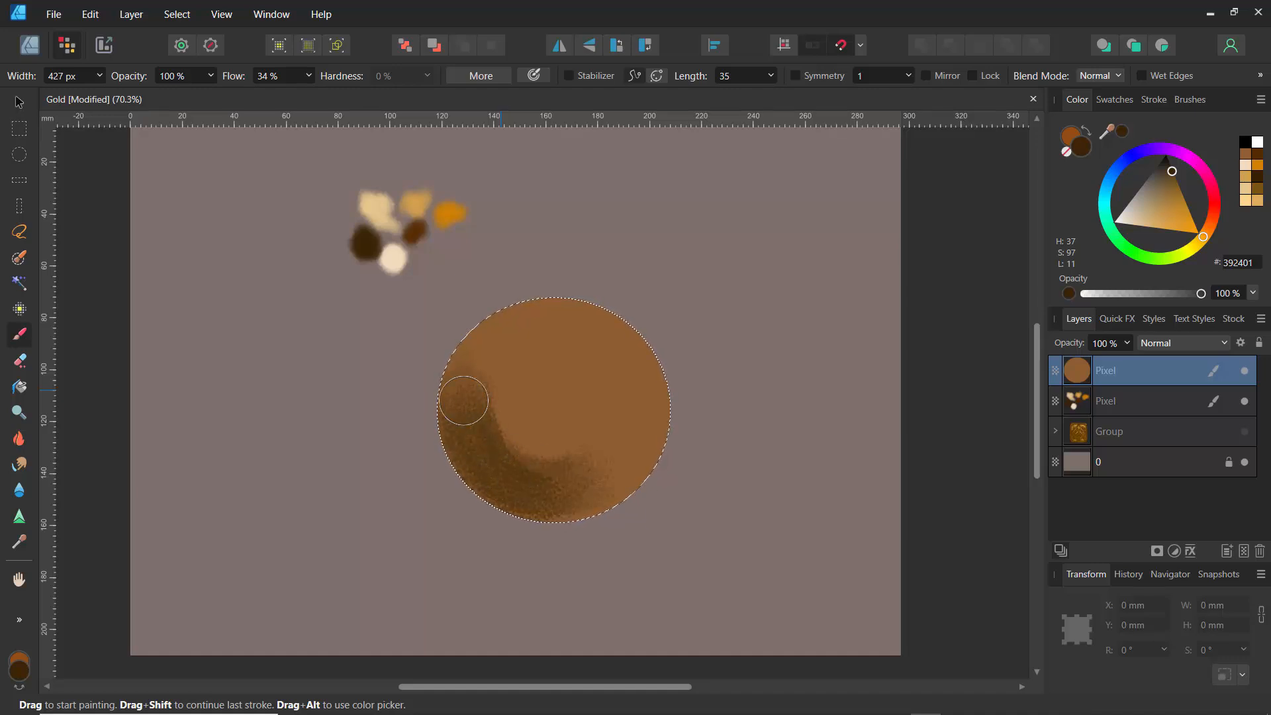
Deepen and widen the circle's lower-left shadow using 77 % flow and a 309 px brush width.
left_click(309, 76)
left_click_drag(311, 96, 358, 104)
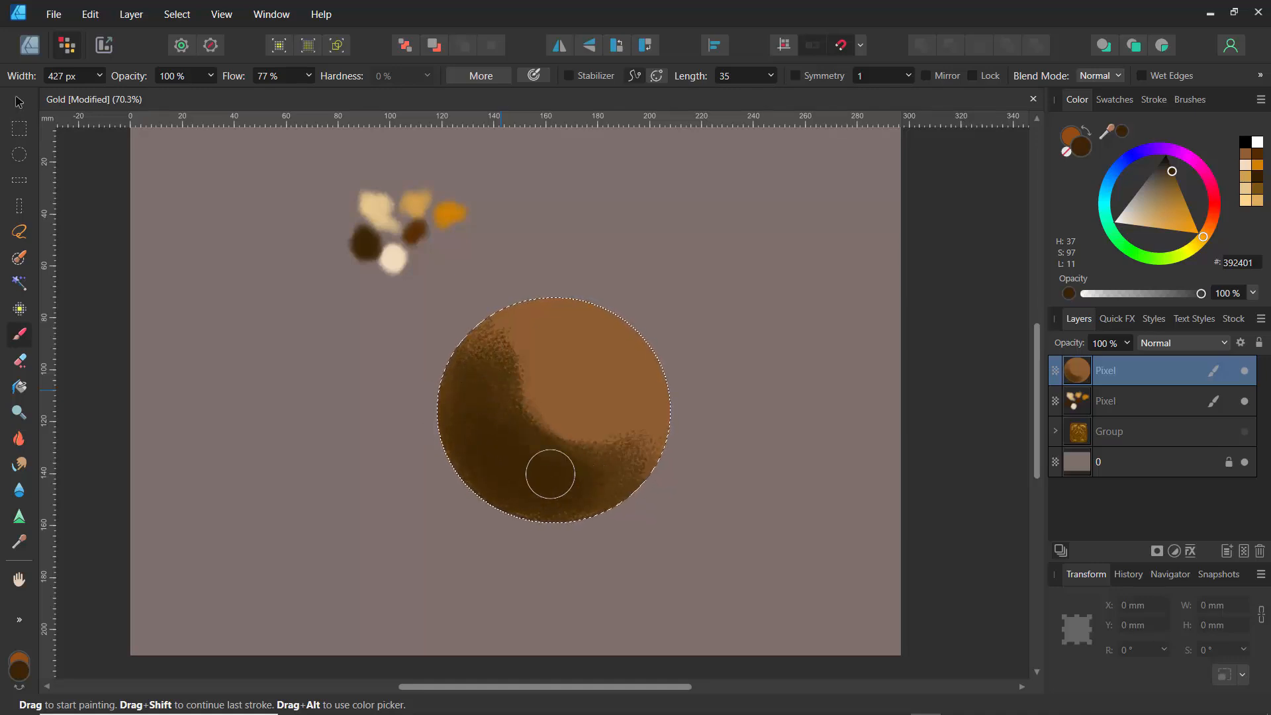
key("bracketleft")
key("bracketleft")
mouse_move(465, 375)
left_mouse_down()
mouse_move(446, 416)
mouse_move(465, 359)
mouse_move(508, 475)
mouse_move(537, 462)
left_mouse_up()
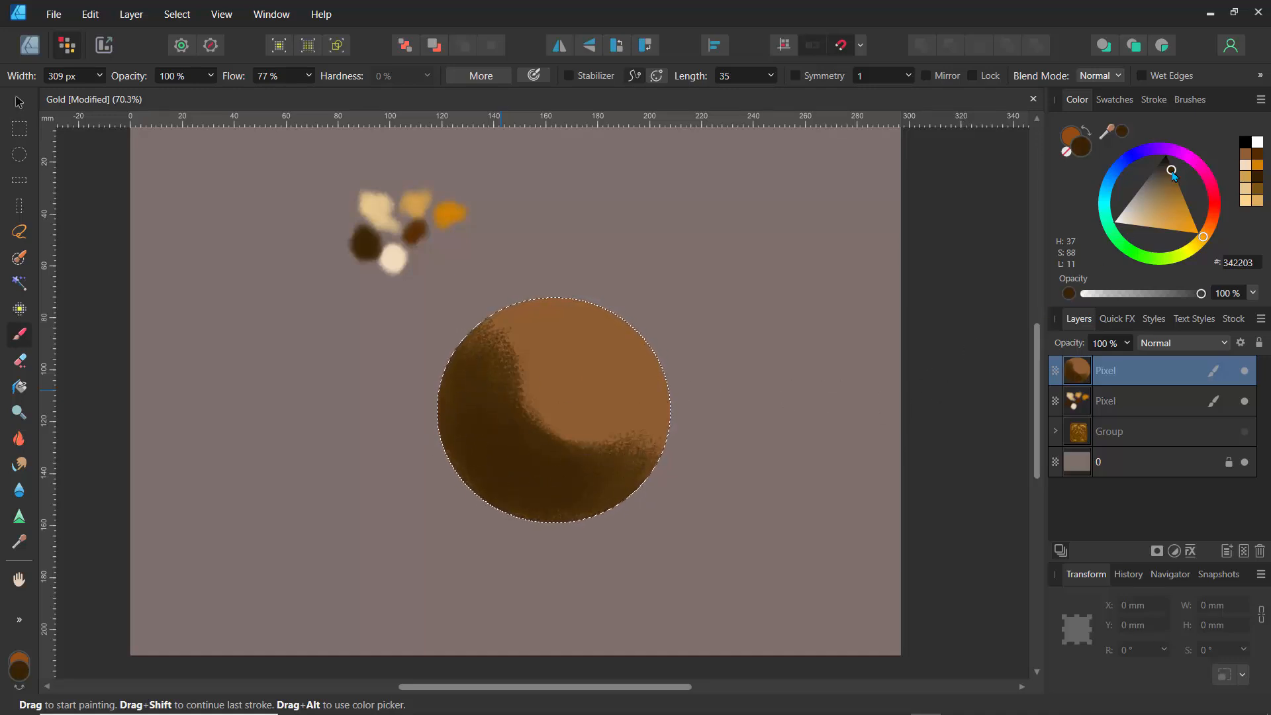
Darken the brush colour to 2C1C00 and reinforce the lower-left shadow and its inner edge, raising the flow to 99 %.
left_click_drag(1172, 171, 1171, 167)
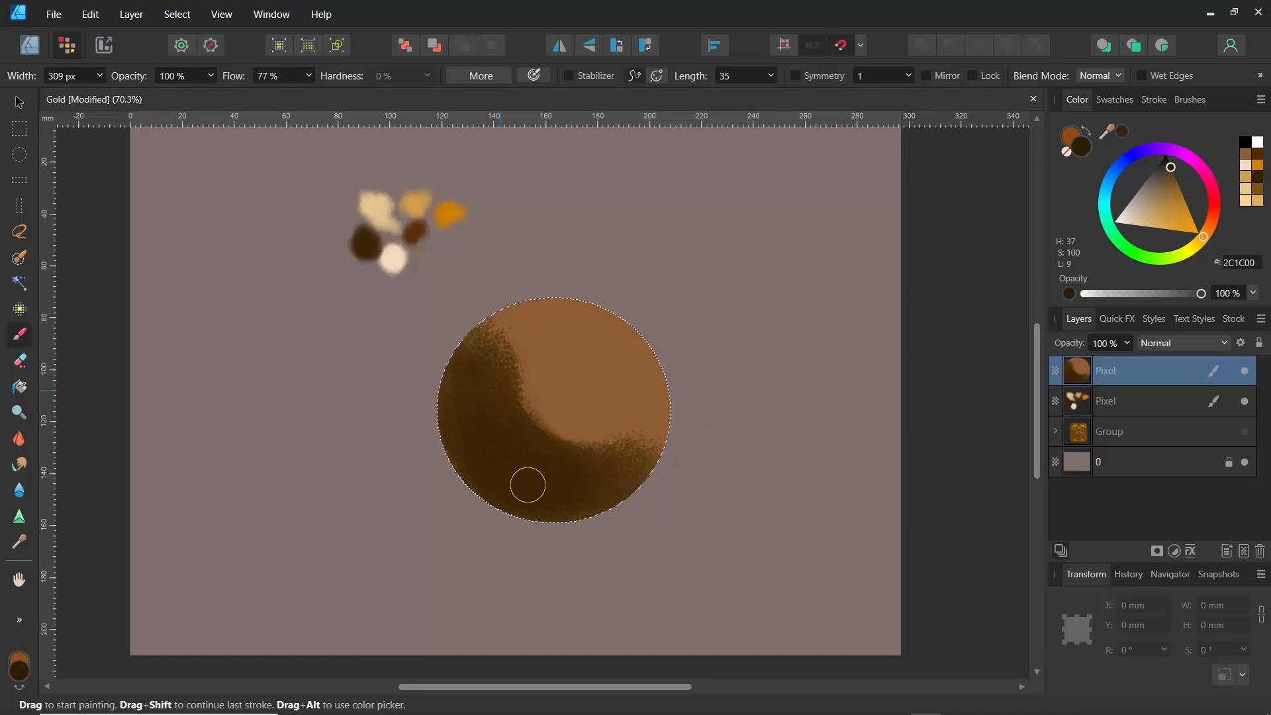
mouse_move(452, 389)
left_mouse_down()
mouse_move(542, 504)
mouse_move(467, 410)
mouse_move(583, 490)
mouse_move(517, 488)
mouse_move(606, 500)
mouse_move(486, 450)
mouse_move(558, 491)
left_mouse_up()
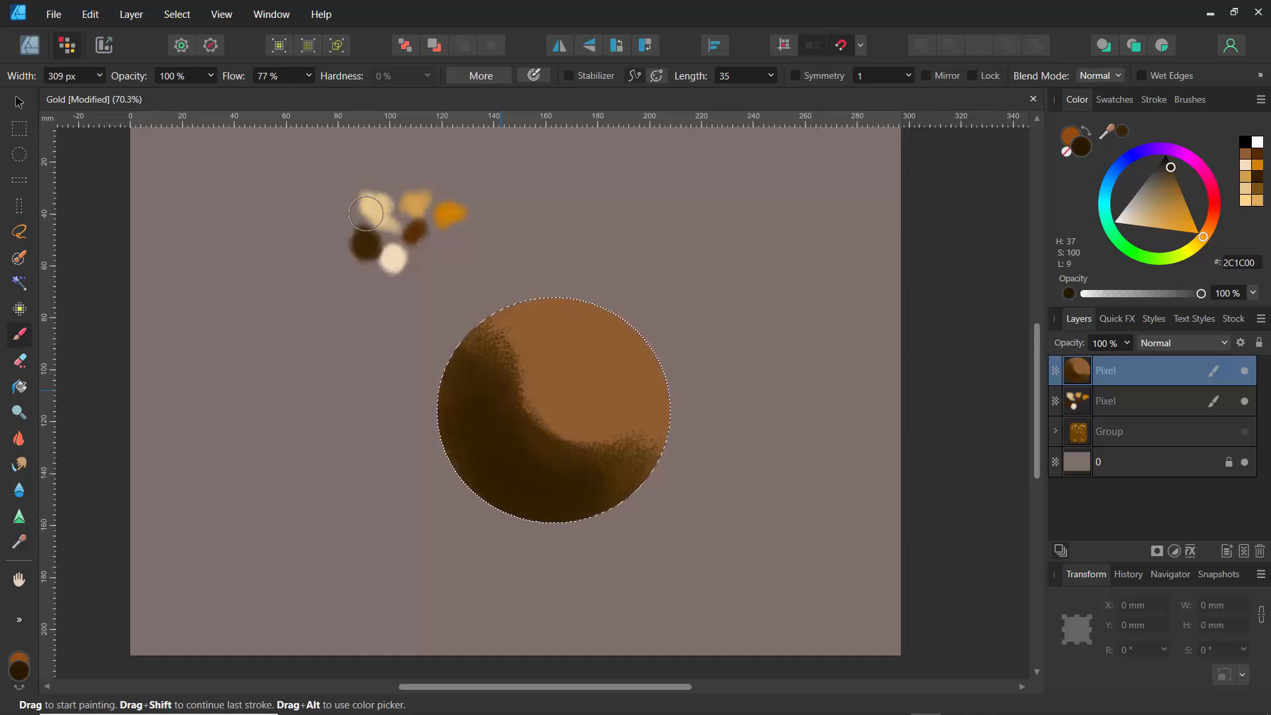
left_click(308, 75)
left_click_drag(311, 94, 341, 100)
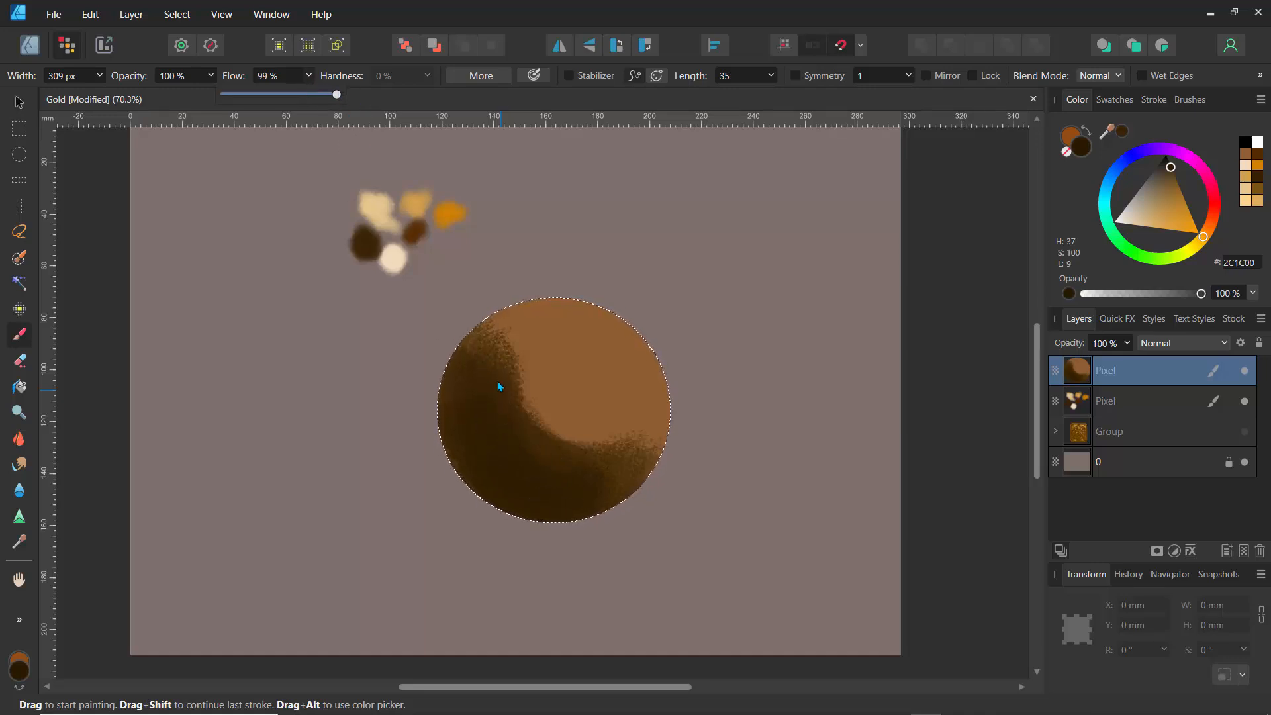
mouse_move(516, 381)
left_mouse_down()
mouse_move(558, 456)
mouse_move(519, 394)
mouse_move(606, 468)
mouse_move(551, 430)
mouse_move(635, 464)
mouse_move(545, 462)
mouse_move(619, 482)
mouse_move(501, 410)
mouse_move(463, 430)
mouse_move(460, 389)
mouse_move(512, 474)
mouse_move(502, 421)
mouse_move(579, 460)
mouse_move(547, 455)
mouse_move(569, 476)
mouse_move(558, 476)
mouse_move(497, 437)
left_mouse_up()
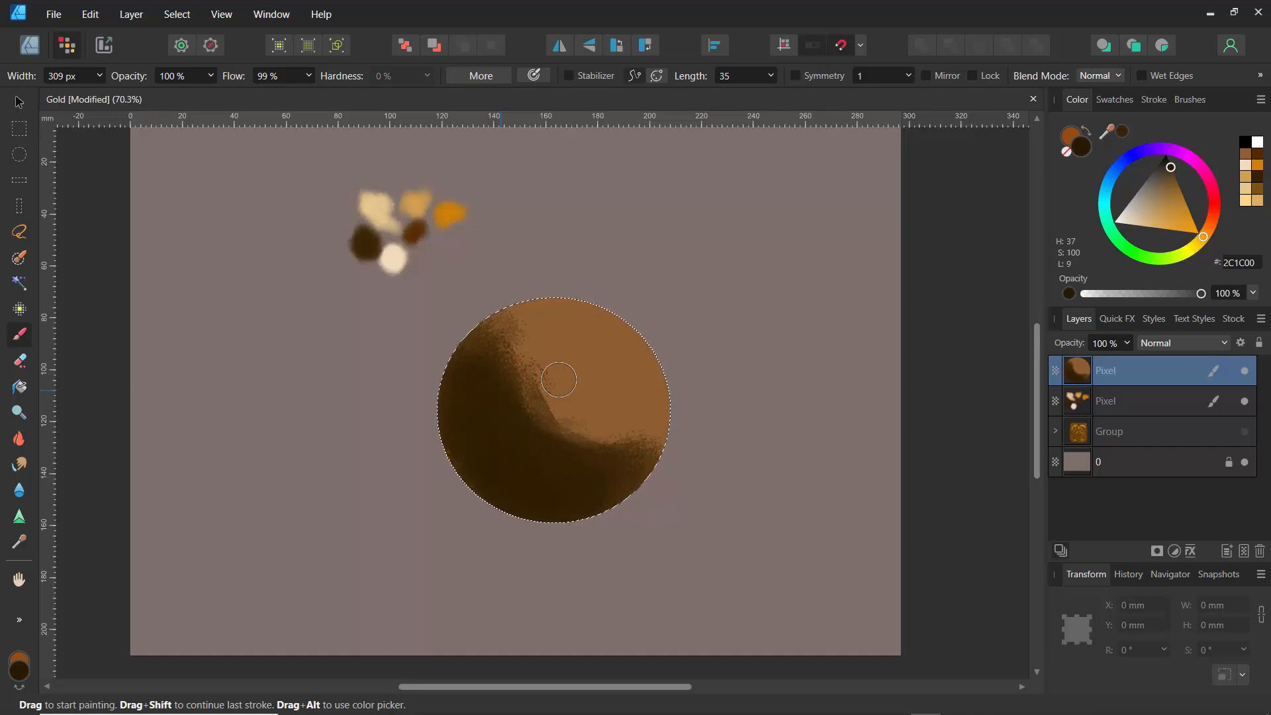
Mix the olive brown 76540D and paint it along the inner edge of the dark shadow.
left_click_drag(1204, 241, 1206, 233)
left_click_drag(1169, 174, 1175, 189)
left_click_drag(1204, 242, 1201, 240)
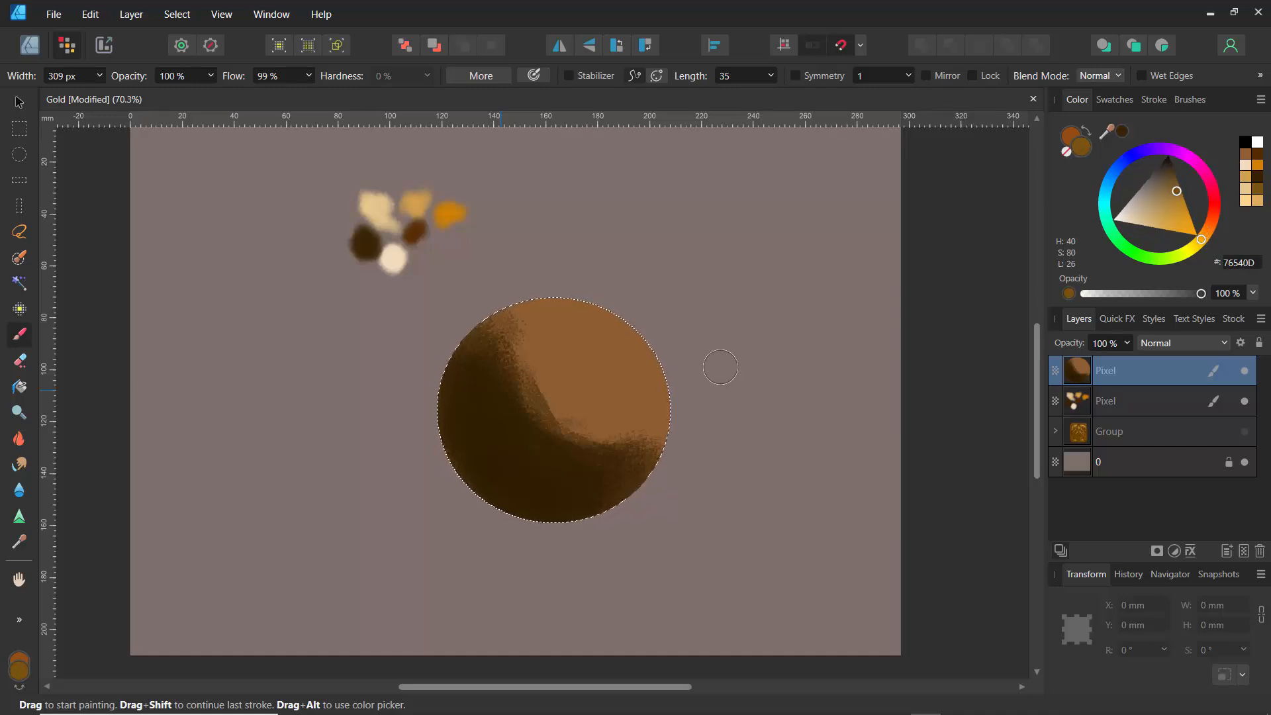
left_click_drag(543, 425, 558, 436)
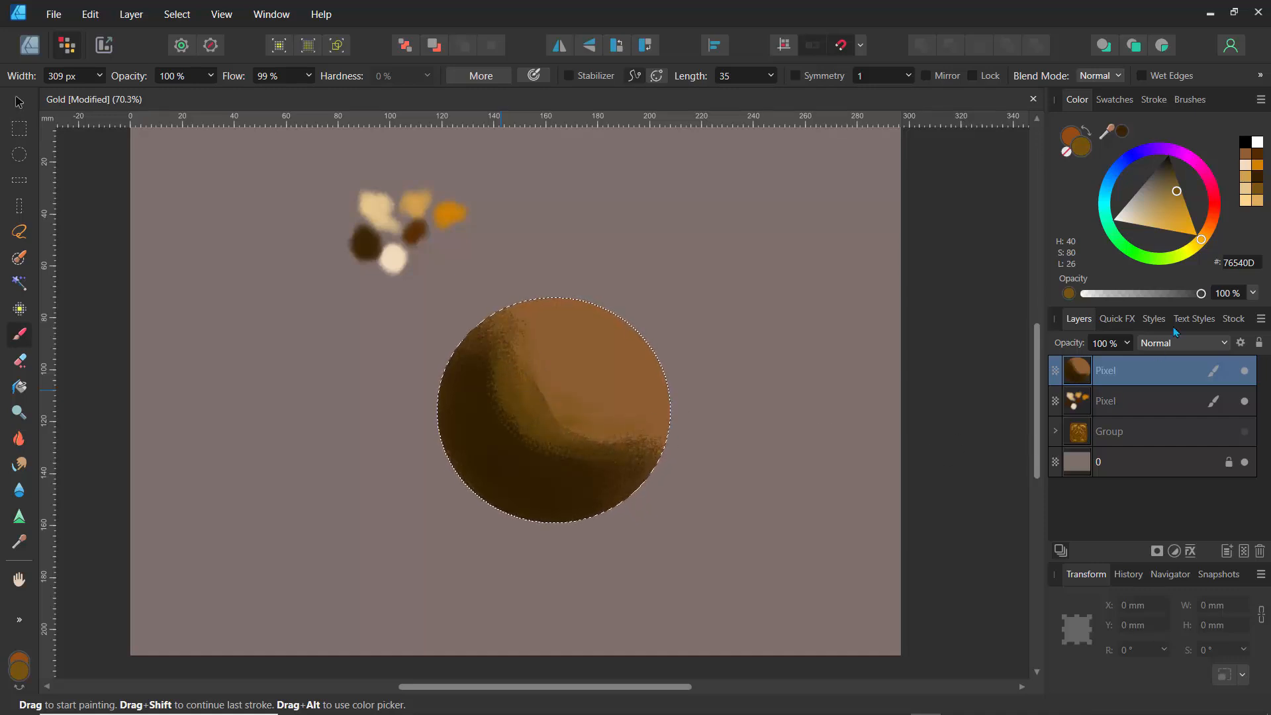
Paint a reddish-brown midtone band with 763C0D and 6F300B, and lighten the upper-right area with golden B16C00.
left_click_drag(1204, 241, 1211, 231)
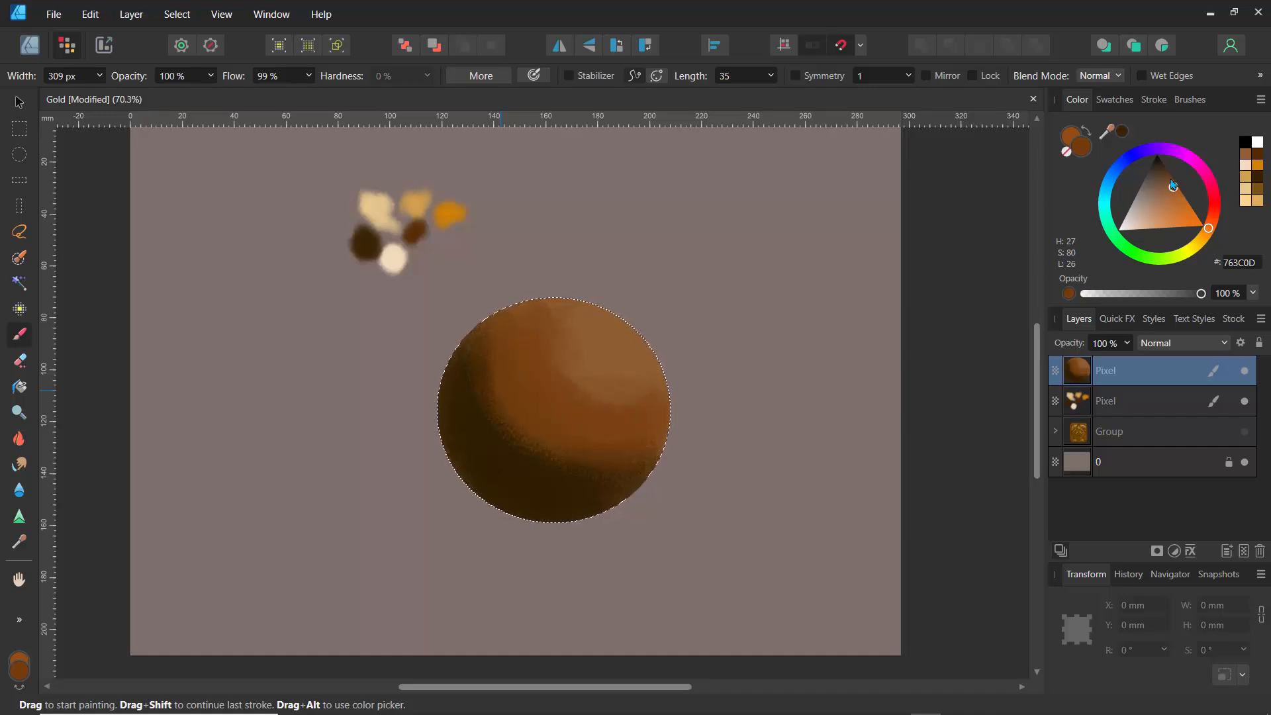
left_click_drag(1173, 182, 1173, 185)
left_click_drag(1208, 228, 1210, 223)
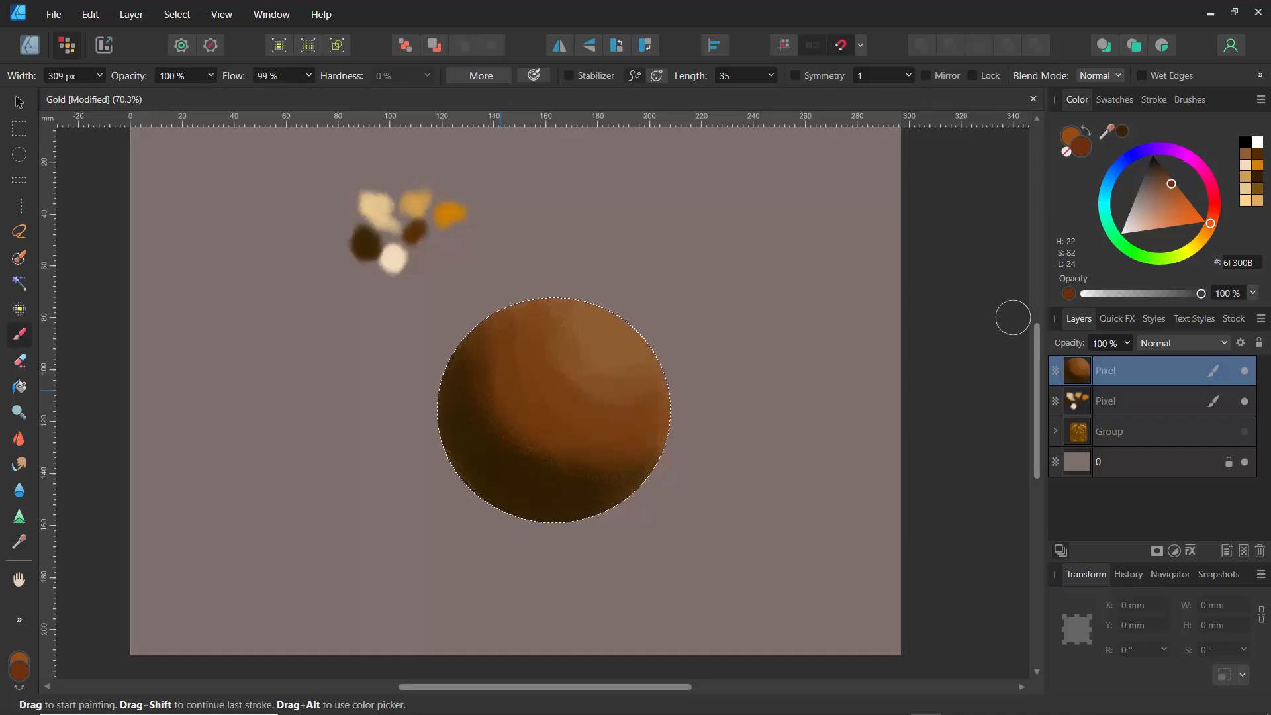
mouse_move(1211, 224)
left_mouse_down()
mouse_move(1209, 249)
mouse_move(1193, 216)
left_mouse_up()
mouse_move(577, 331)
left_mouse_down()
mouse_move(599, 378)
mouse_move(583, 351)
mouse_move(627, 371)
mouse_move(596, 348)
mouse_move(554, 369)
mouse_move(534, 335)
mouse_move(546, 378)
left_mouse_up()
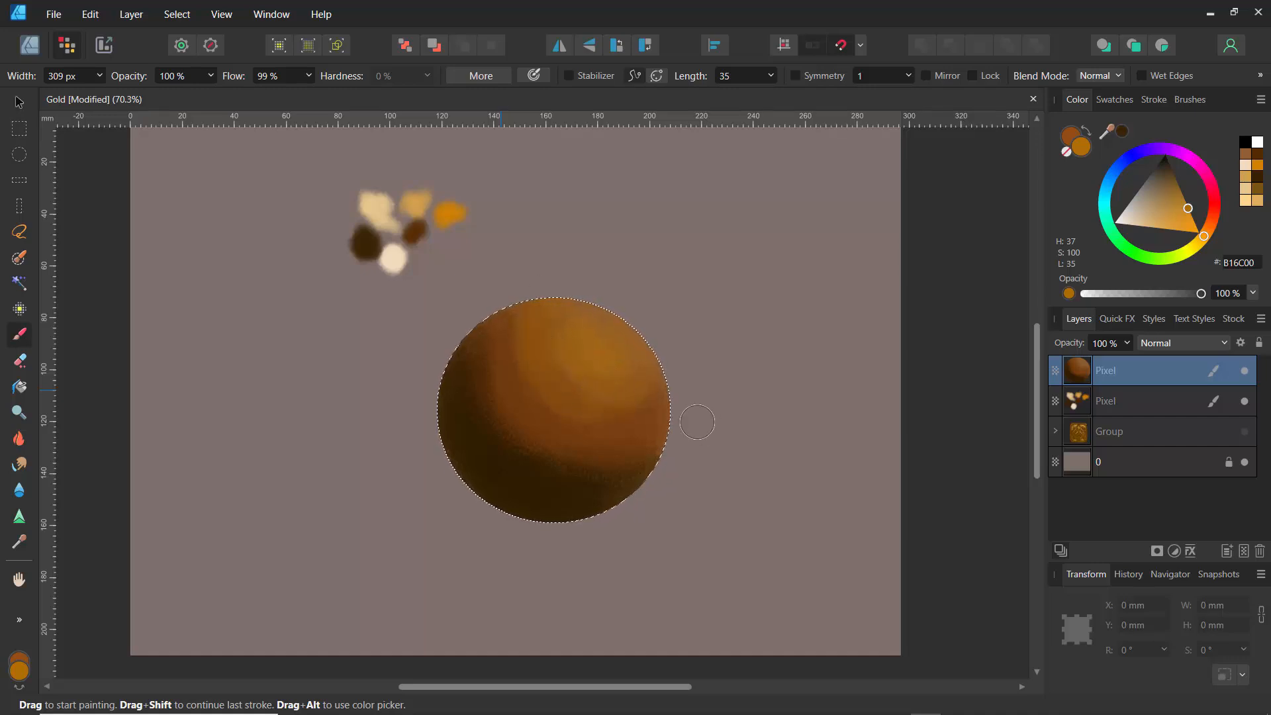
Float the Navigator over the canvas beside the sphere and set the zoom to 75 %.
left_click(1160, 580)
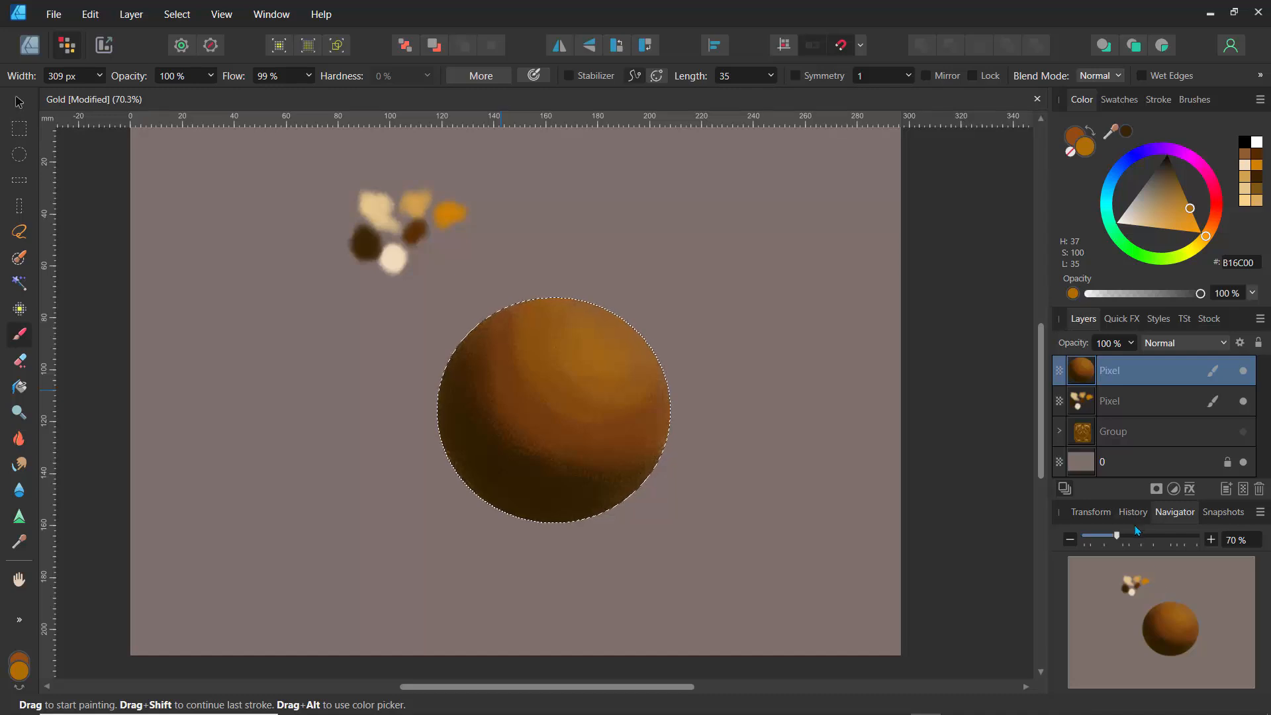
left_click_drag(1169, 512, 231, 323)
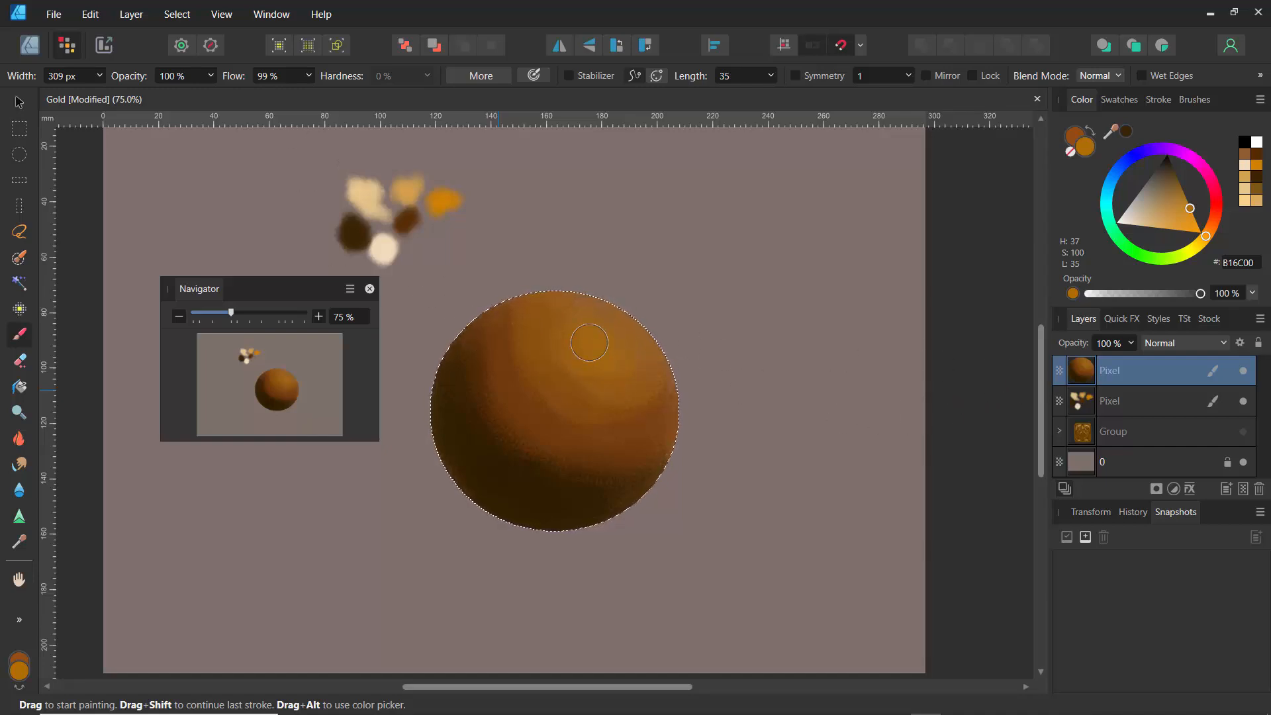
Blend the sphere's lit upper-right area with oranges B15800, B14200 and B16700.
left_click_drag(1212, 242, 1214, 232)
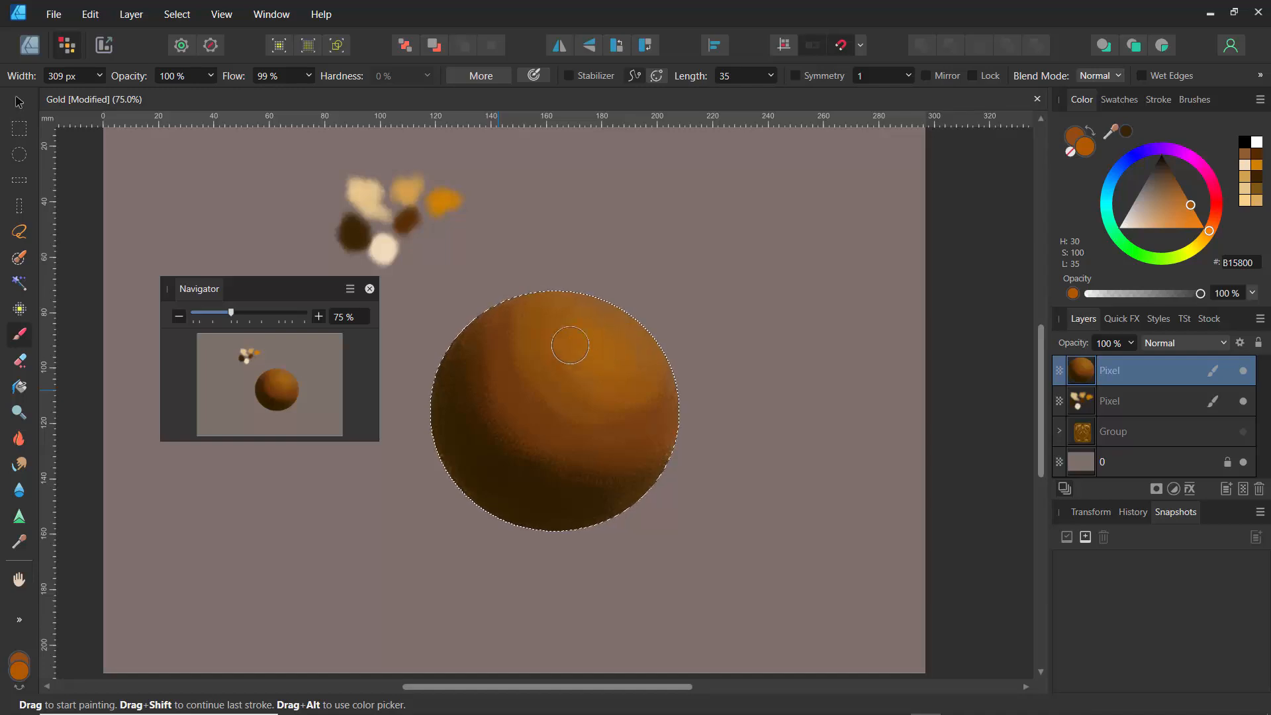
left_click_drag(1215, 237, 1213, 225)
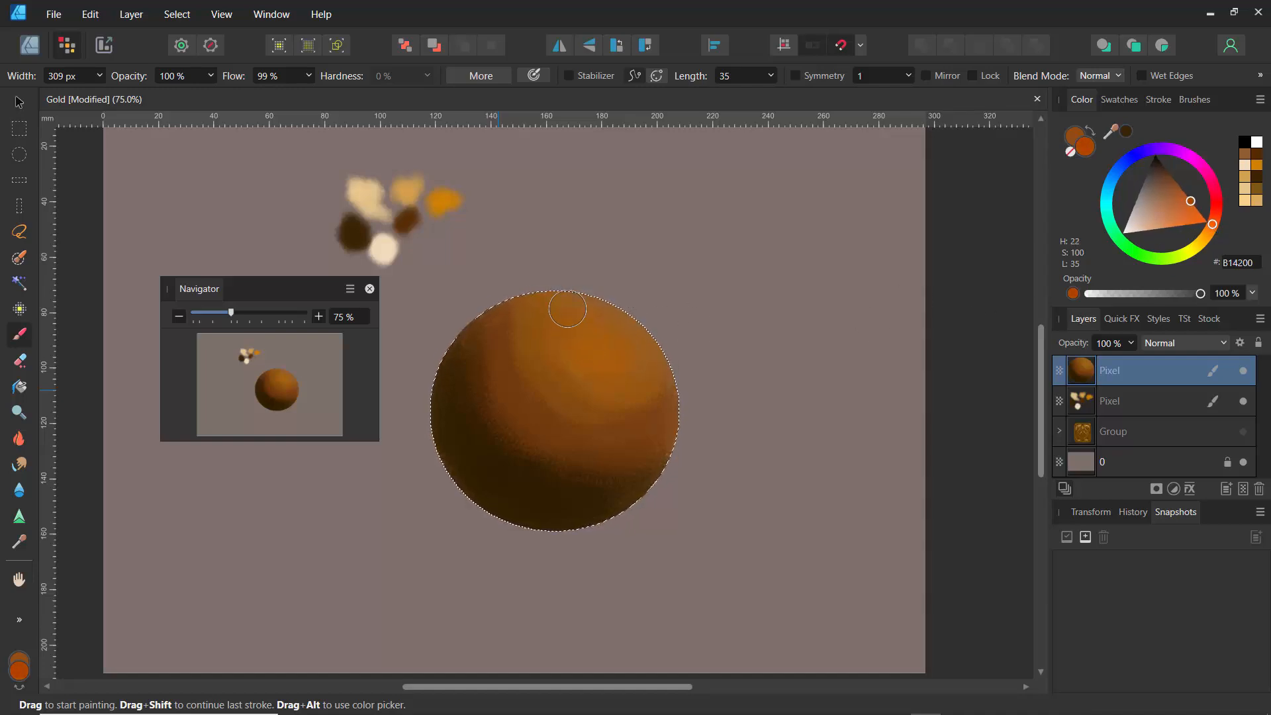
left_click_drag(1206, 250, 1206, 236)
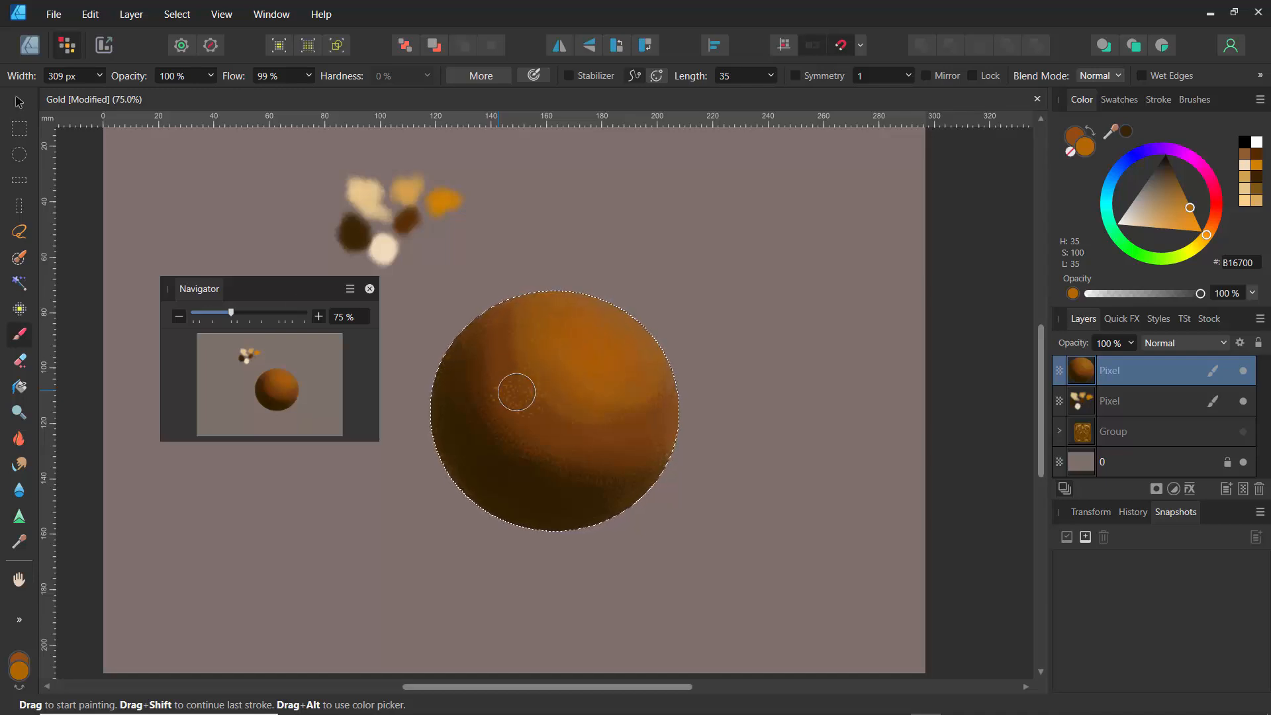
Sample the tan swatch (C7994F), and float the Layers list over the canvas with an enlarged height.
left_click(25, 547)
left_click(403, 196)
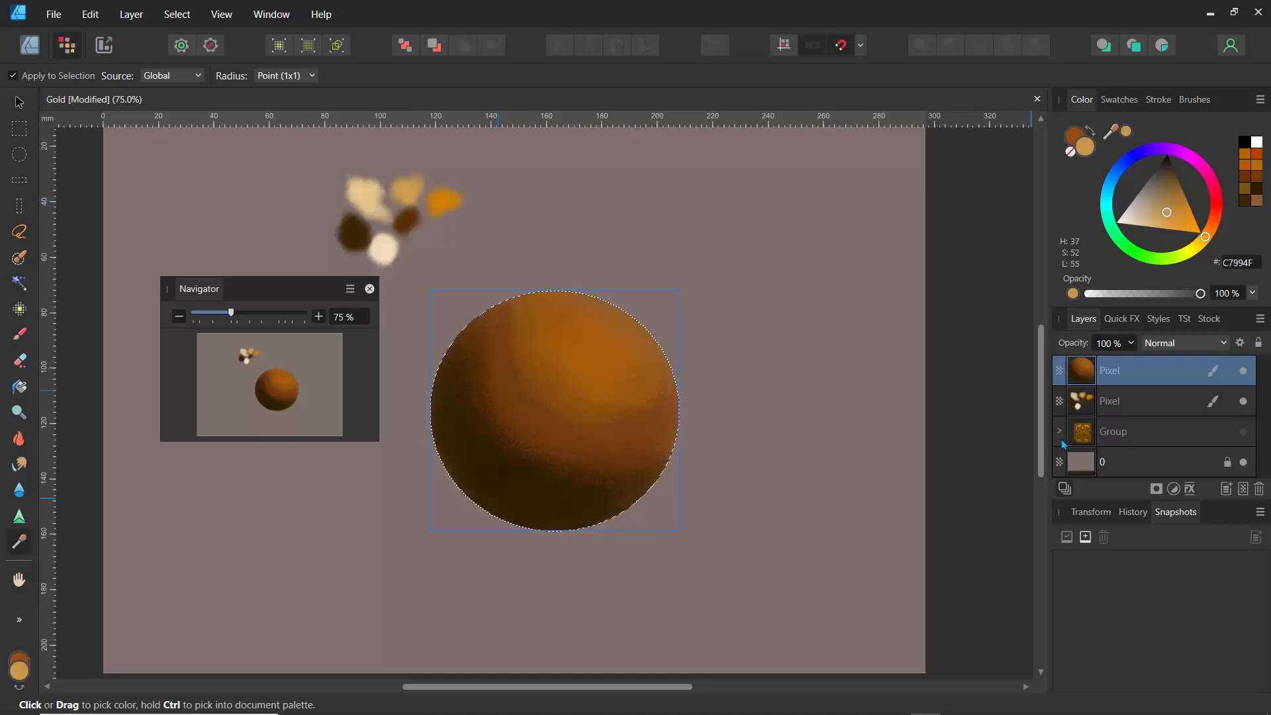
left_click_drag(1084, 324, 836, 178)
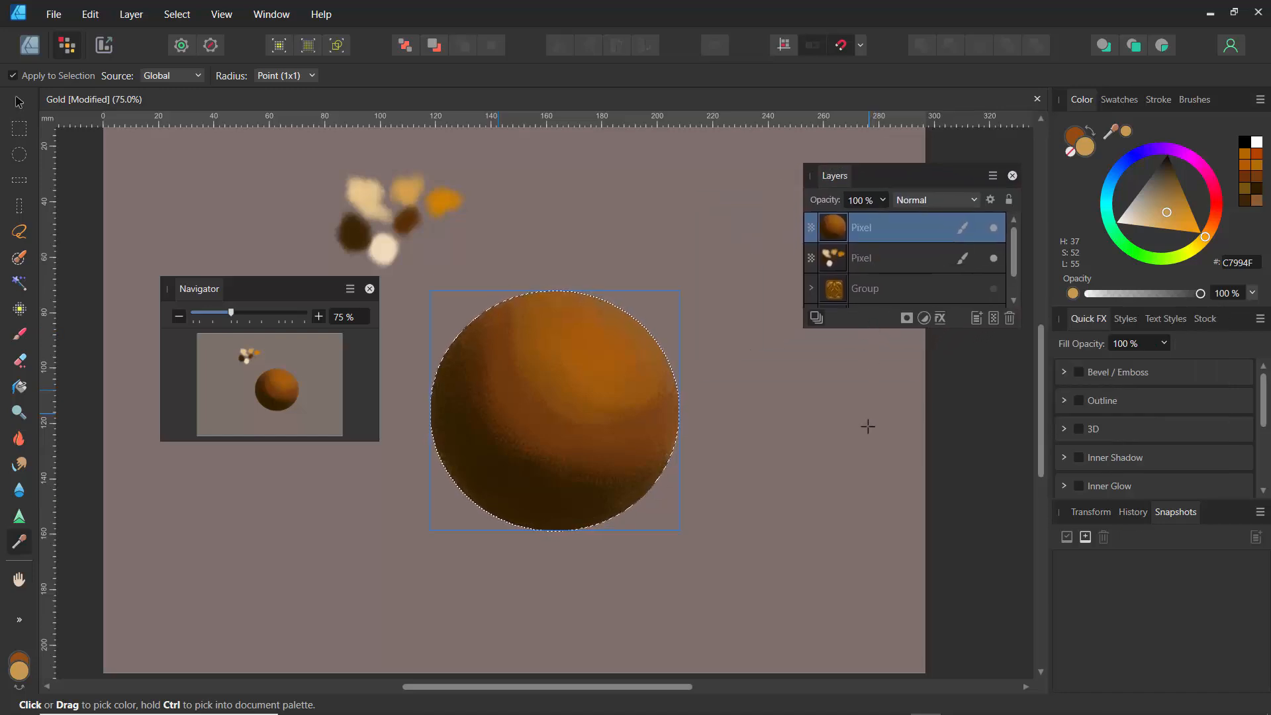
left_click_drag(862, 326, 862, 569)
Show only the reference image inside the hidden group, hiding its pixel layers and nested group, and move the Navigator off the reference.
left_click(838, 294)
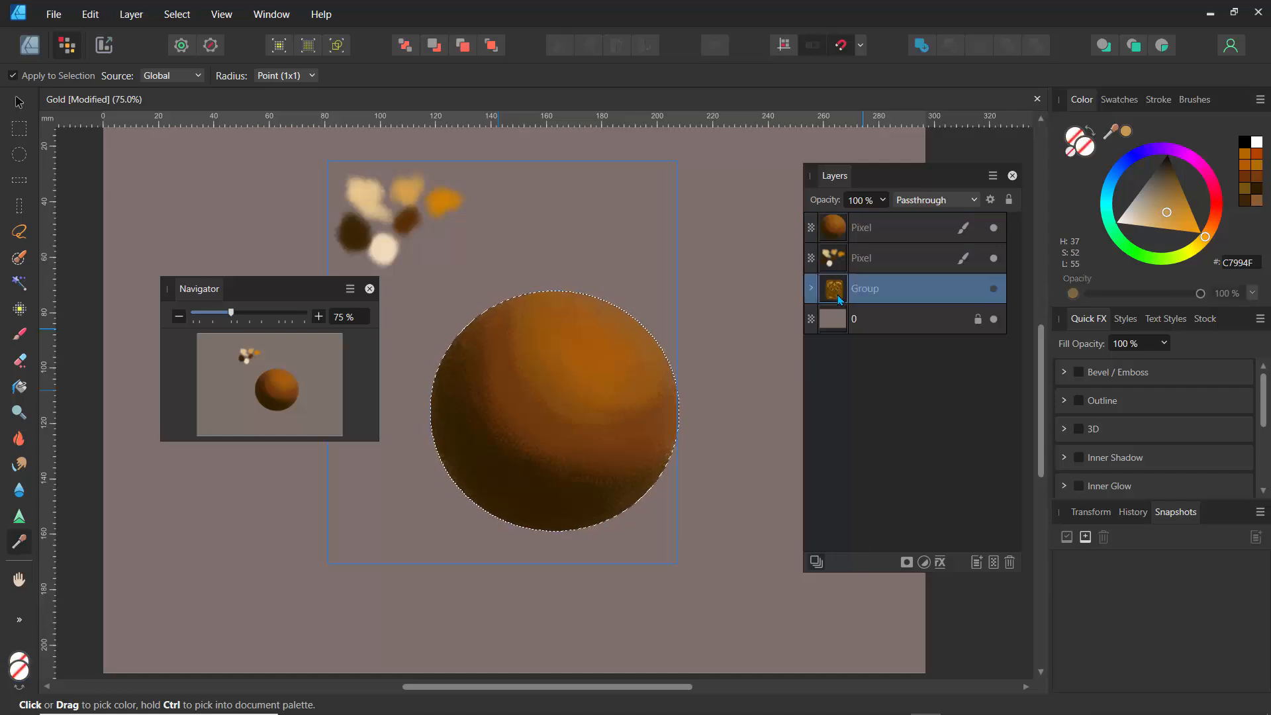
left_click(812, 289)
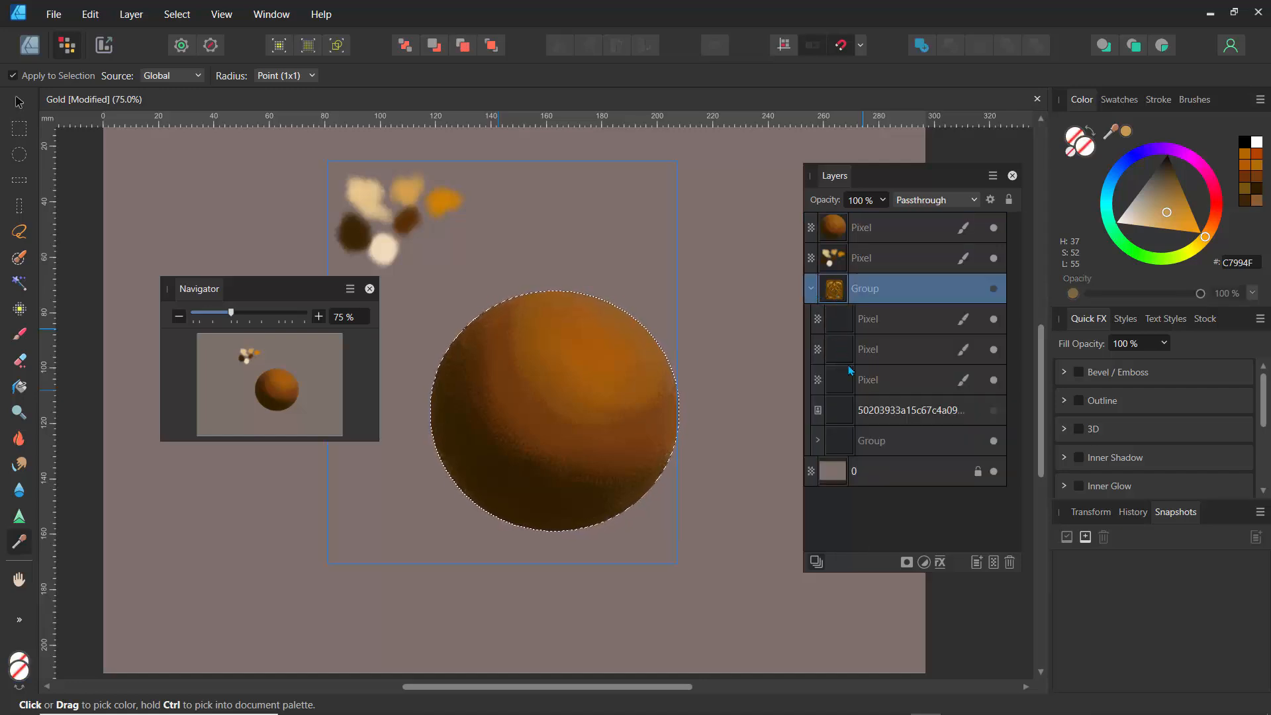
left_click(994, 415)
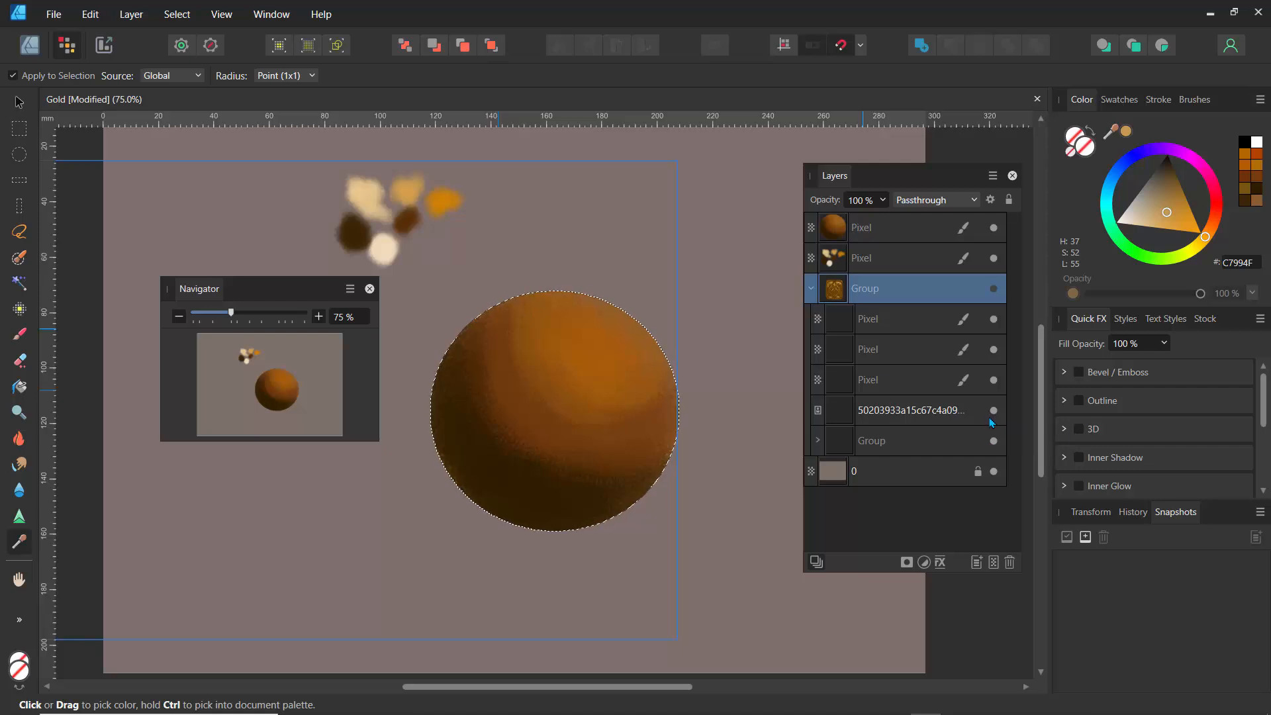
left_click(842, 419)
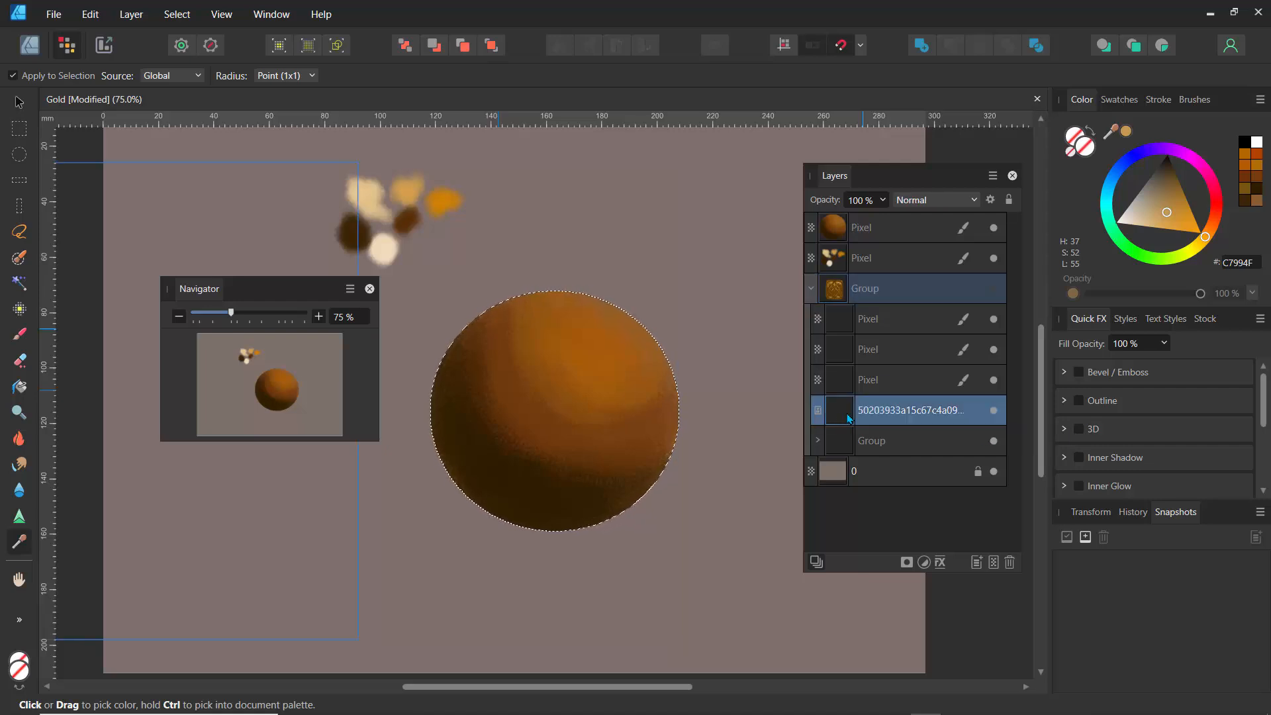
left_click(994, 322)
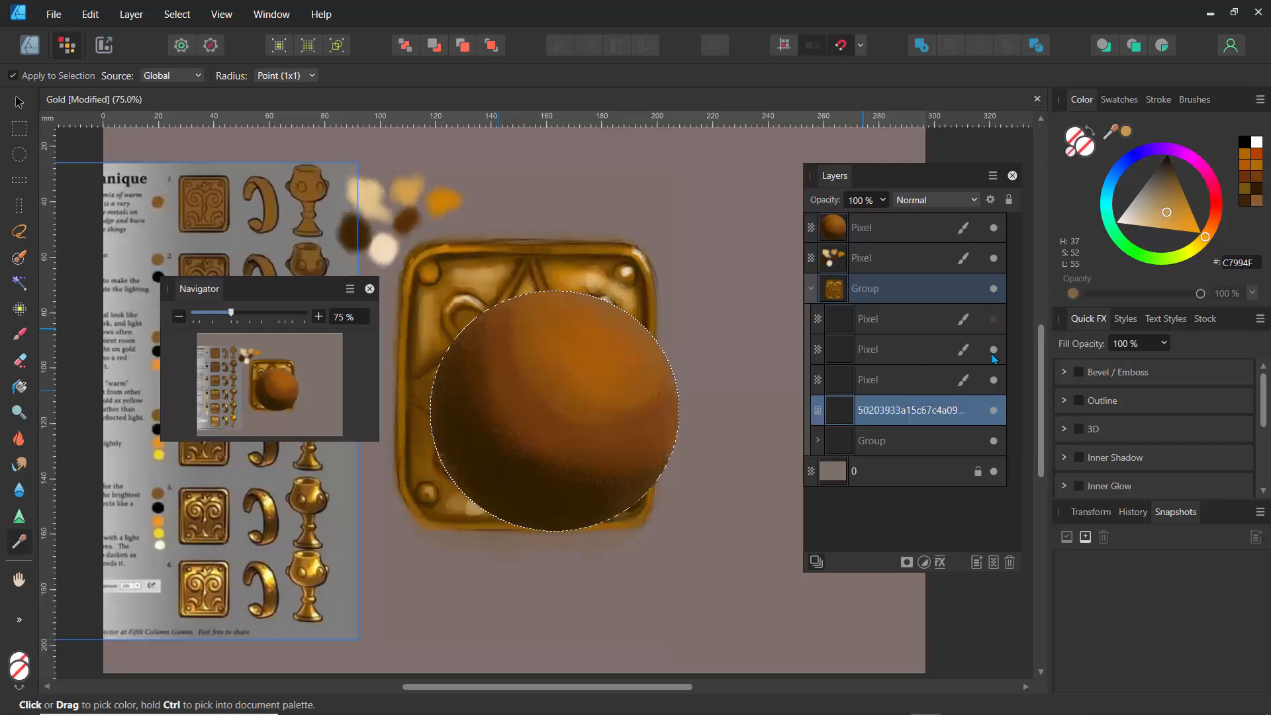
left_click(994, 382)
left_click(994, 441)
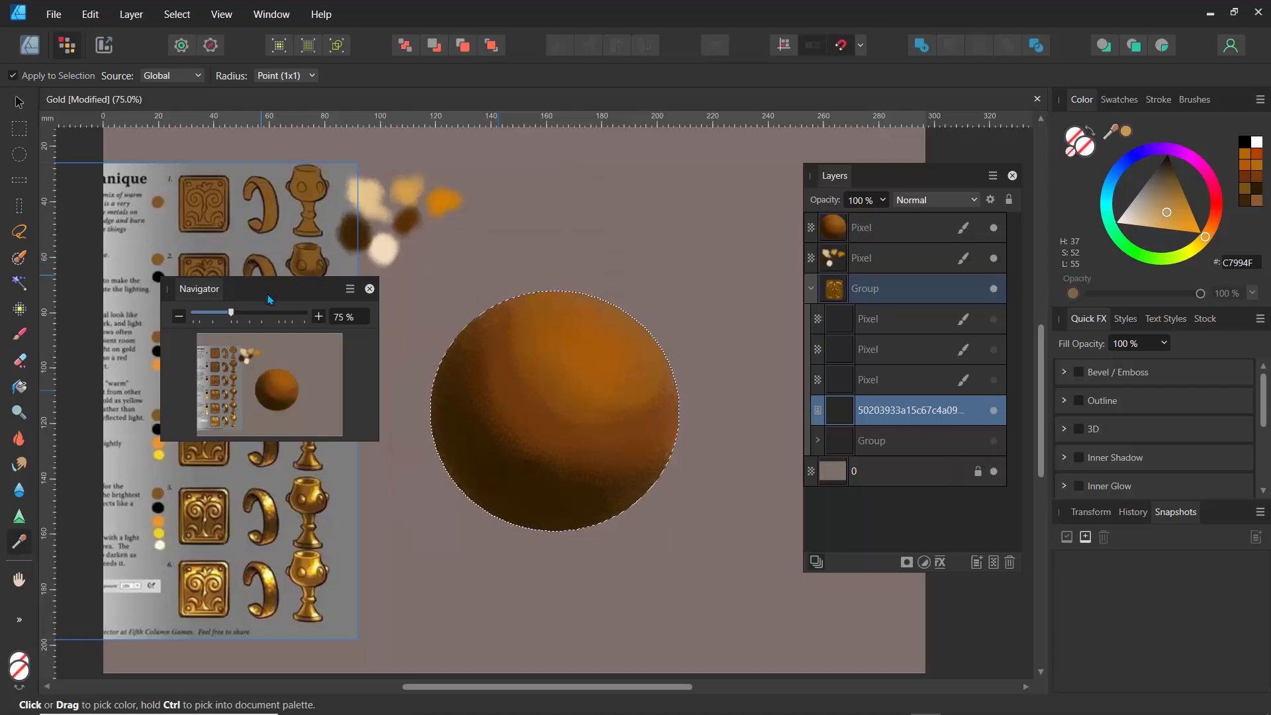
left_click_drag(276, 298, 772, 520)
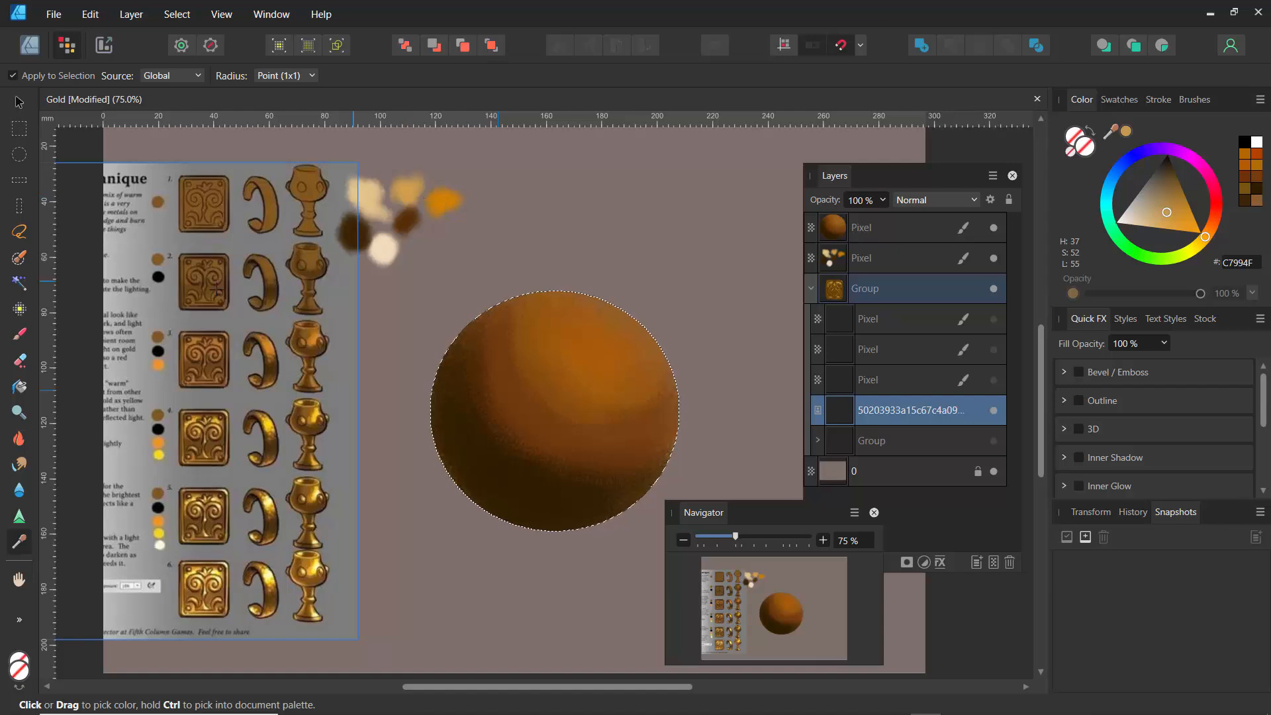
Undo the sampled colour applied to the reference image, and sample the golden tan swatch (D2A04B) with the sphere's layer selected.
left_click(414, 191)
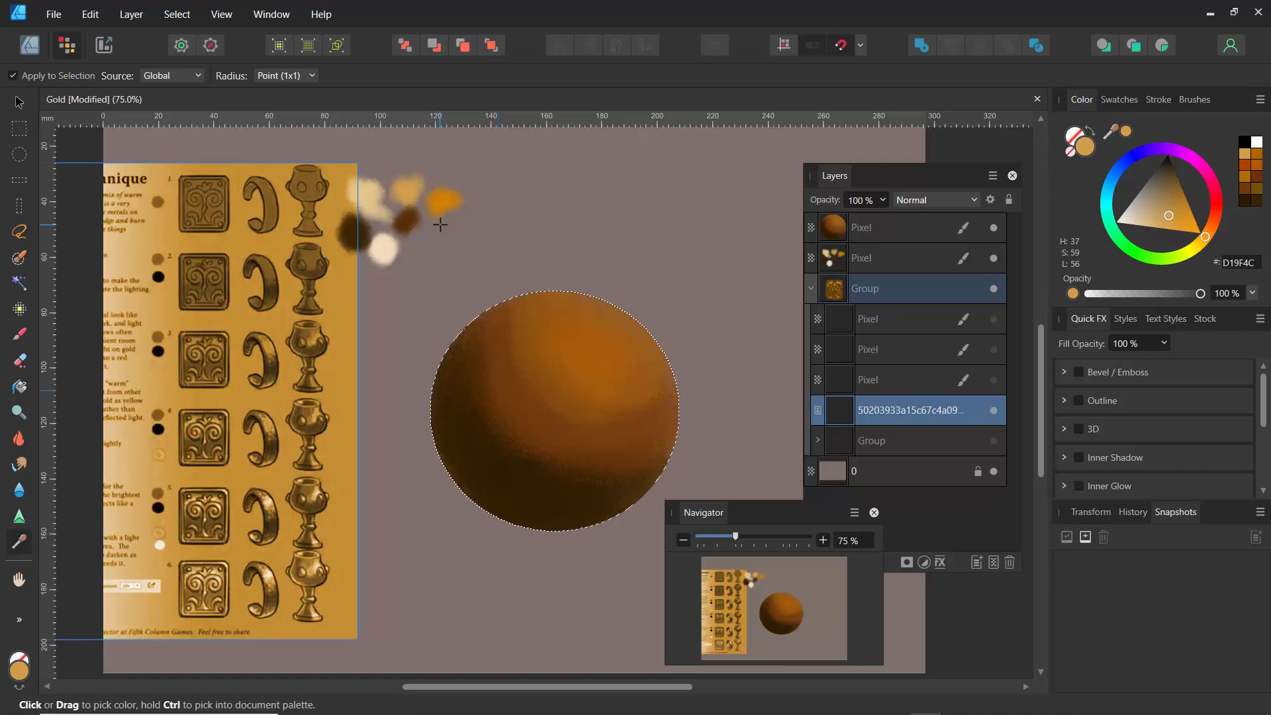
key("ctrl+z")
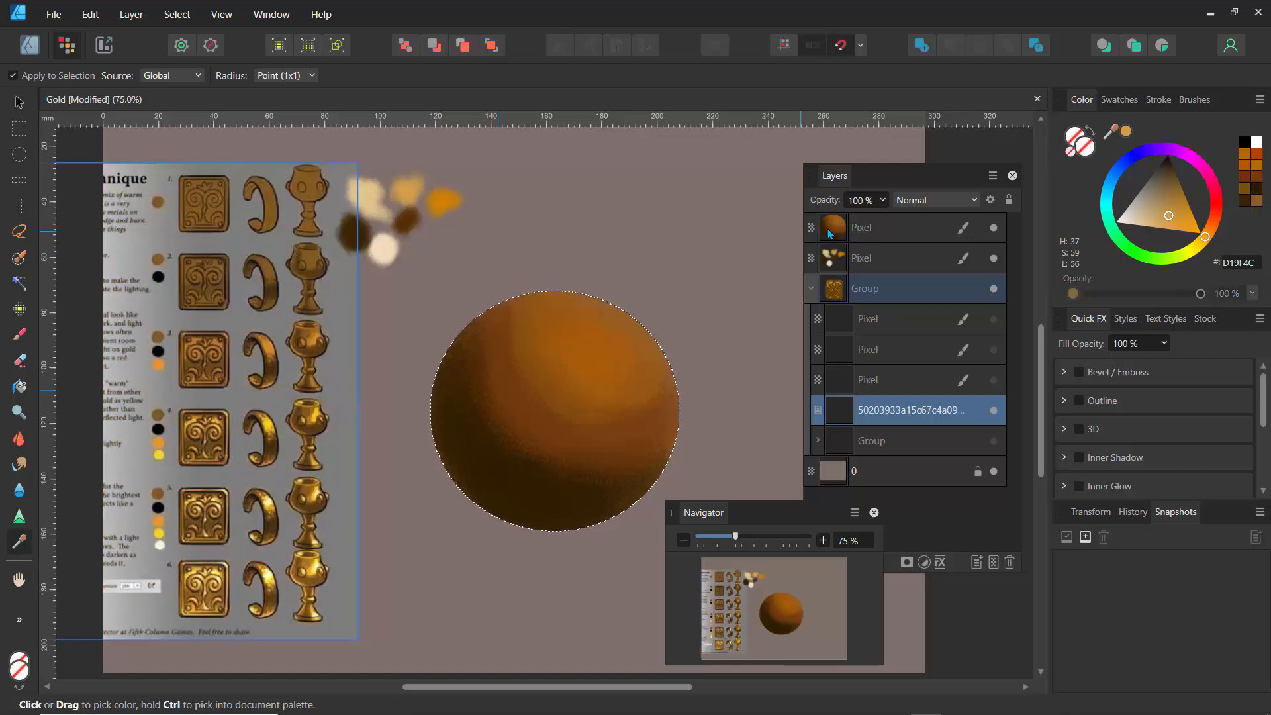
left_click(831, 232)
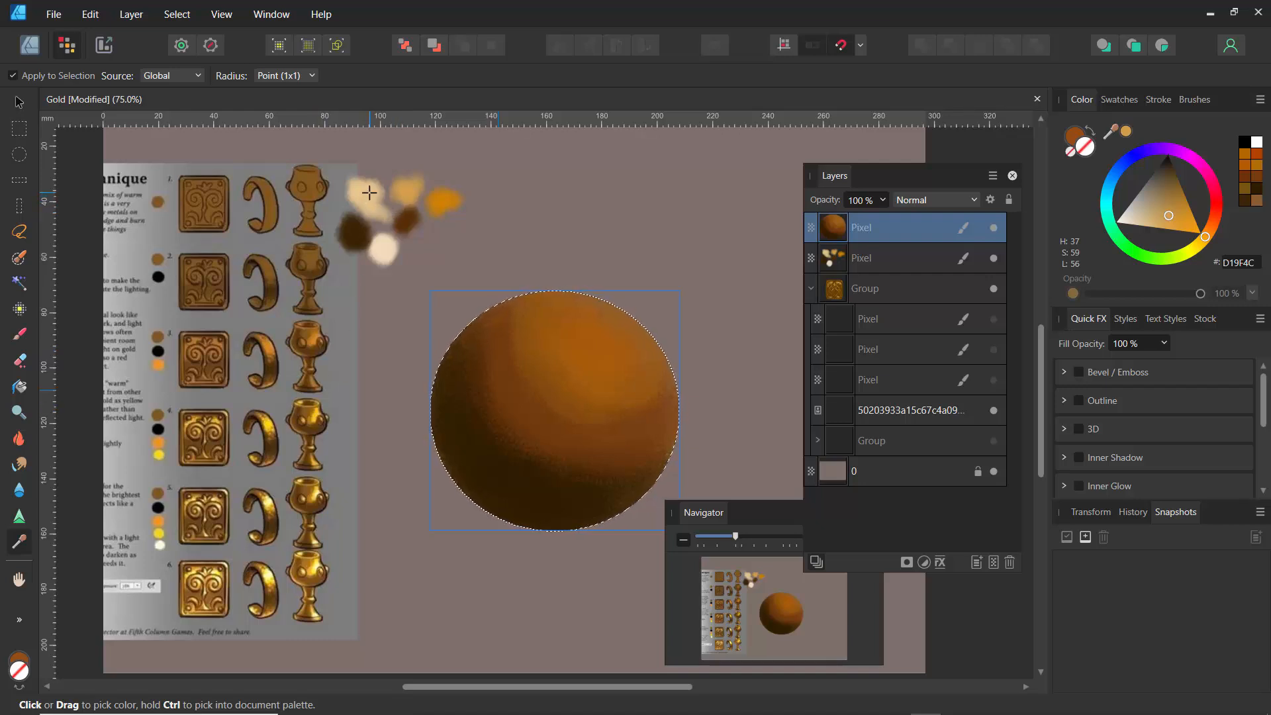
left_click(406, 193)
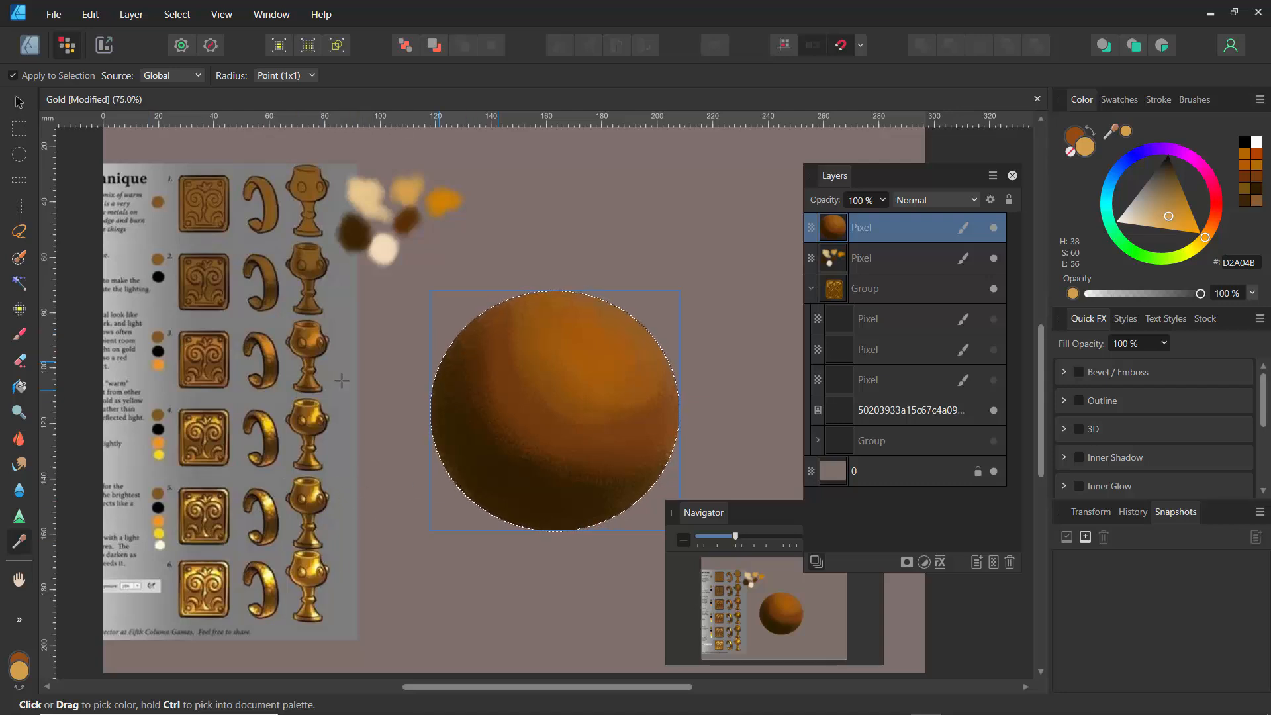
Paint a golden tan (D2A04B) highlight on the sphere's upper-right area, building up its centre with a 137 px brush.
left_click(19, 333)
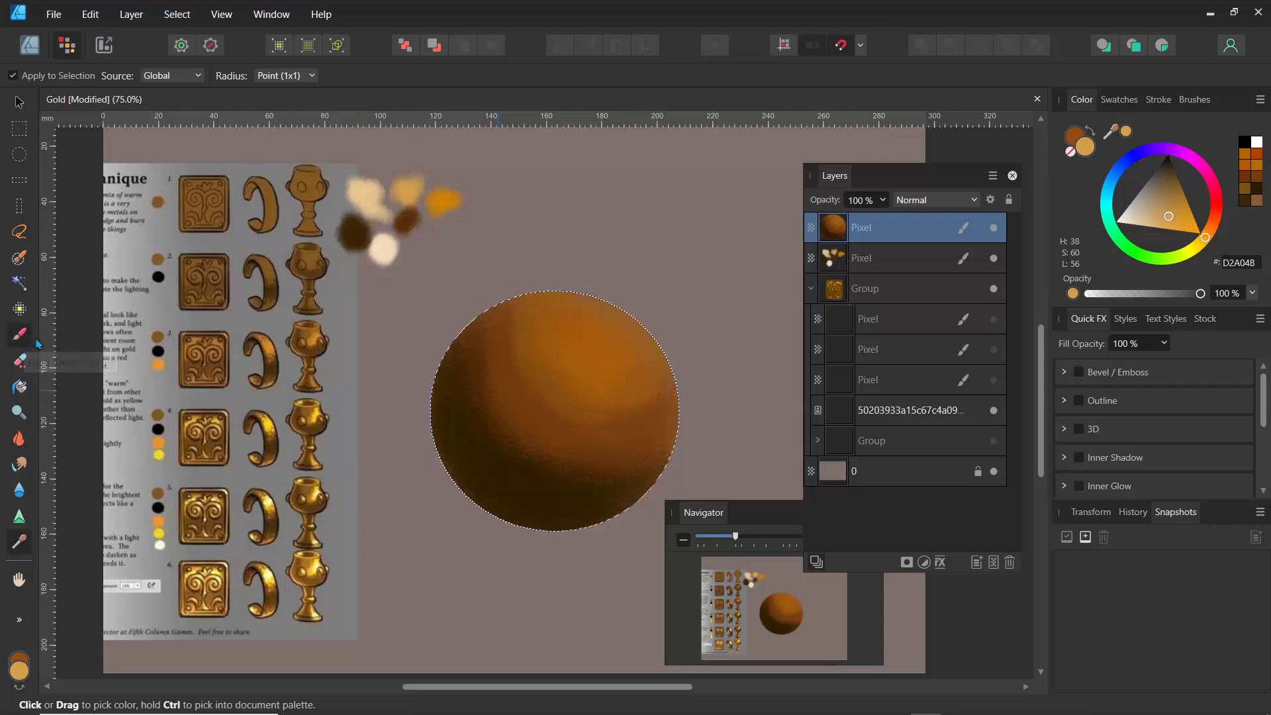
left_click_drag(533, 368, 558, 352)
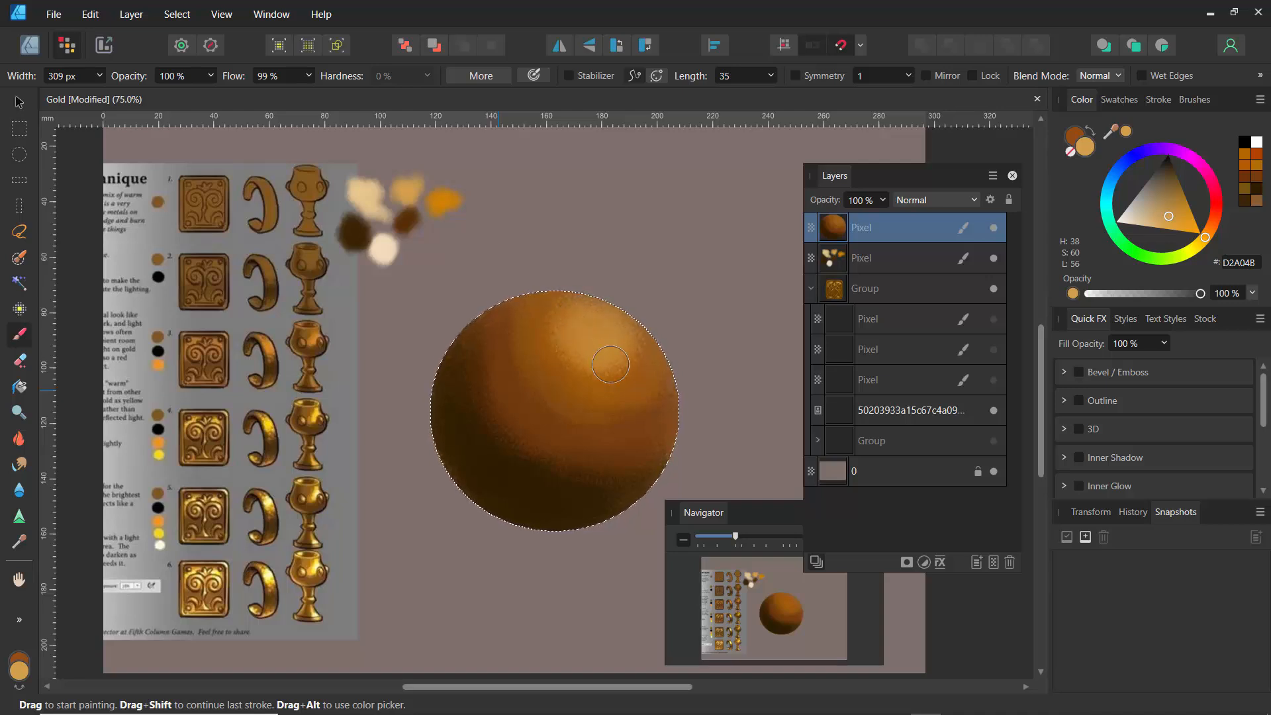
left_click_drag(691, 527, 339, 478)
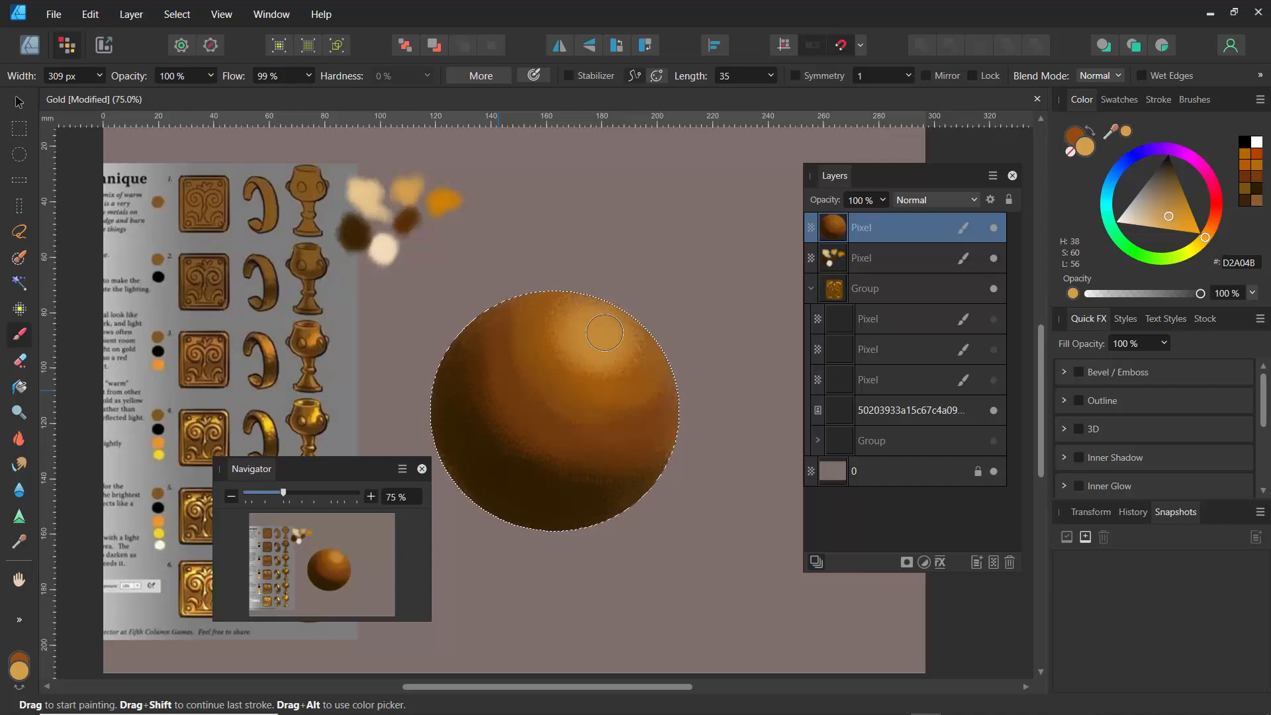
left_click_drag(592, 318, 596, 331)
key("ctrl+z")
key("bracketleft")
mouse_move(596, 331)
left_mouse_down()
mouse_move(608, 364)
mouse_move(614, 332)
left_mouse_up()
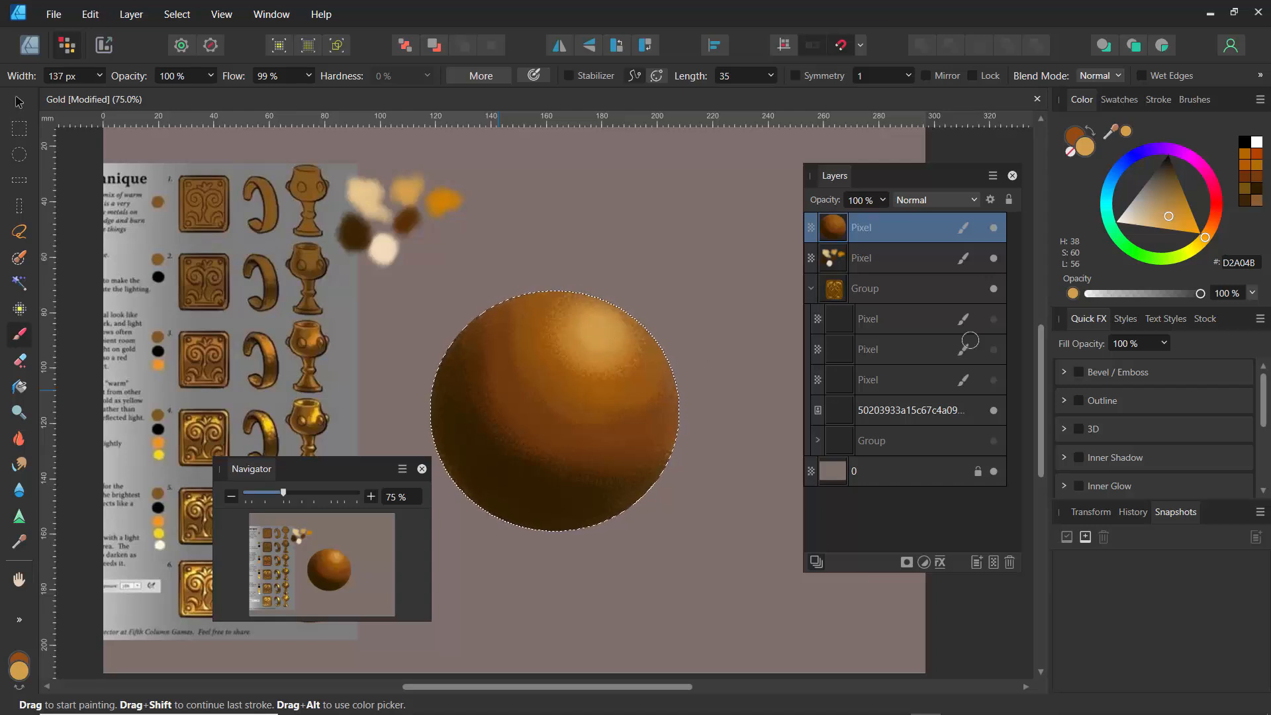
Brighten the centre of the sphere's highlight with bright orange FFB332 and pale yellow FFE5A6.
mouse_move(1171, 217)
left_mouse_down()
mouse_move(1192, 244)
mouse_move(1182, 238)
mouse_move(1186, 259)
left_mouse_up()
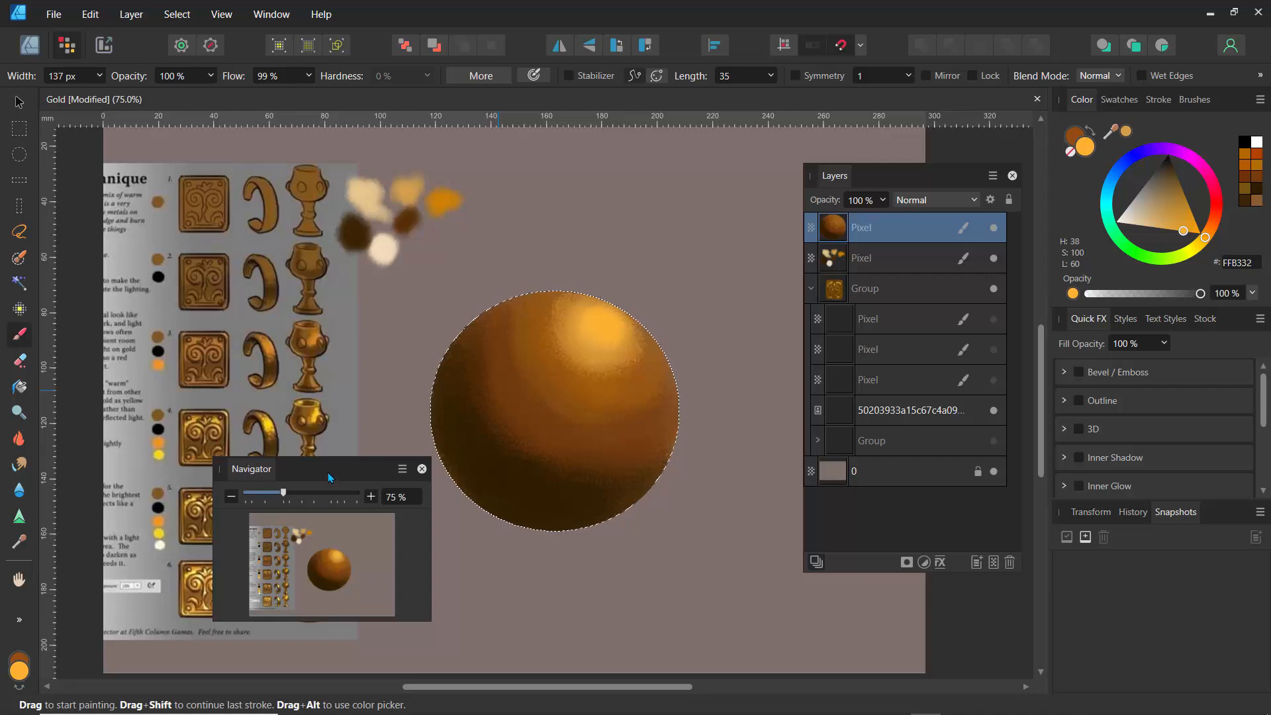
left_click_drag(330, 477, 351, 465)
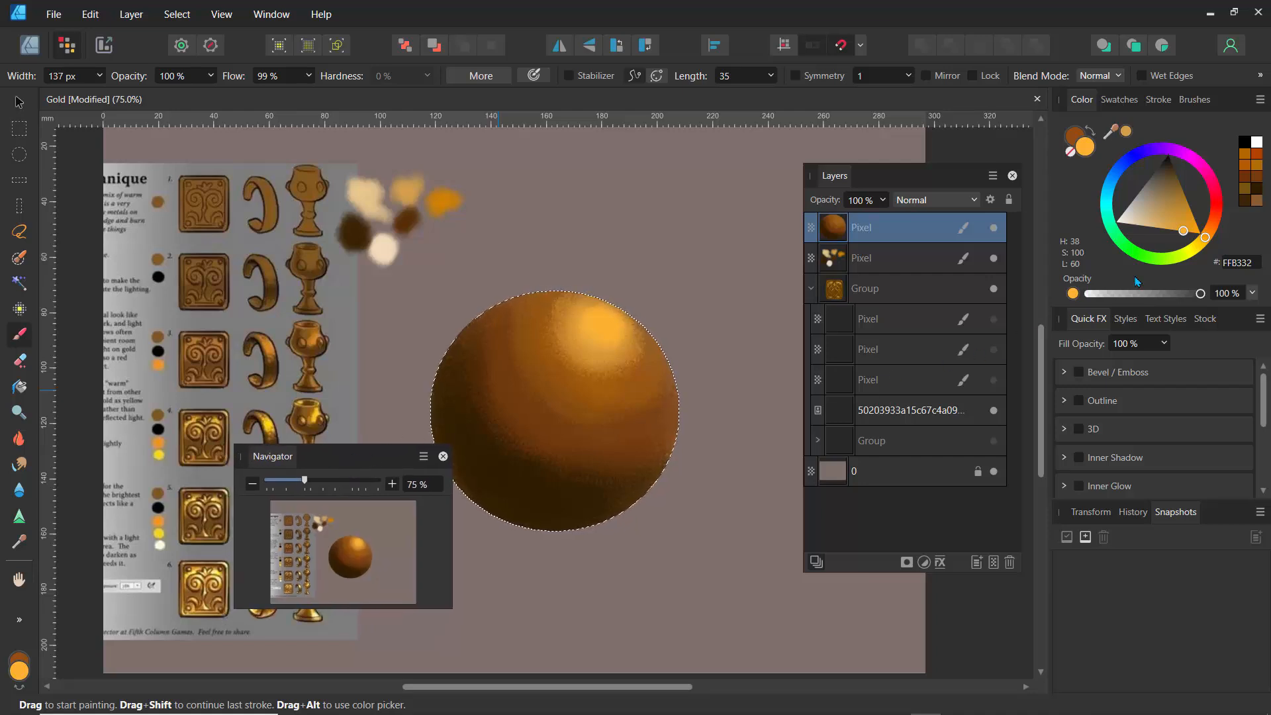
left_click_drag(1200, 243, 1150, 233)
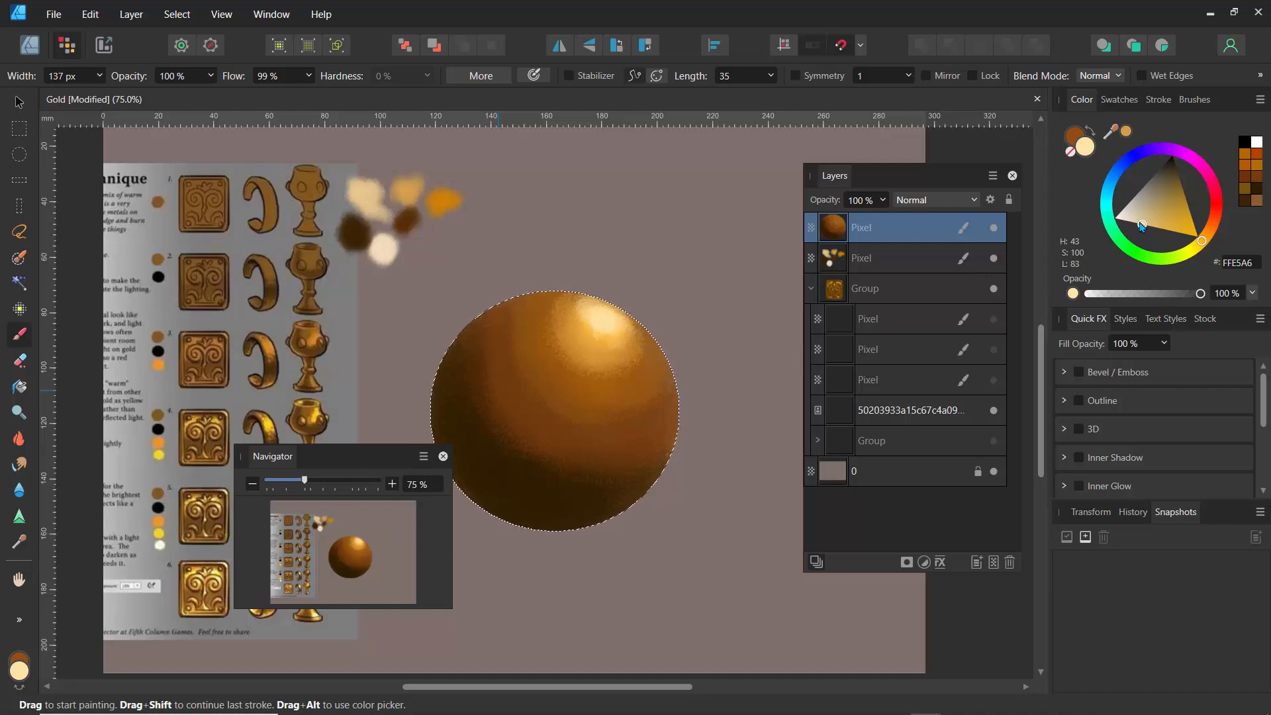
Undo the test stroke and paint a small cream (FFEDC2) hot spot in the highlight with an 84 px brush.
left_click_drag(1142, 226, 1132, 235)
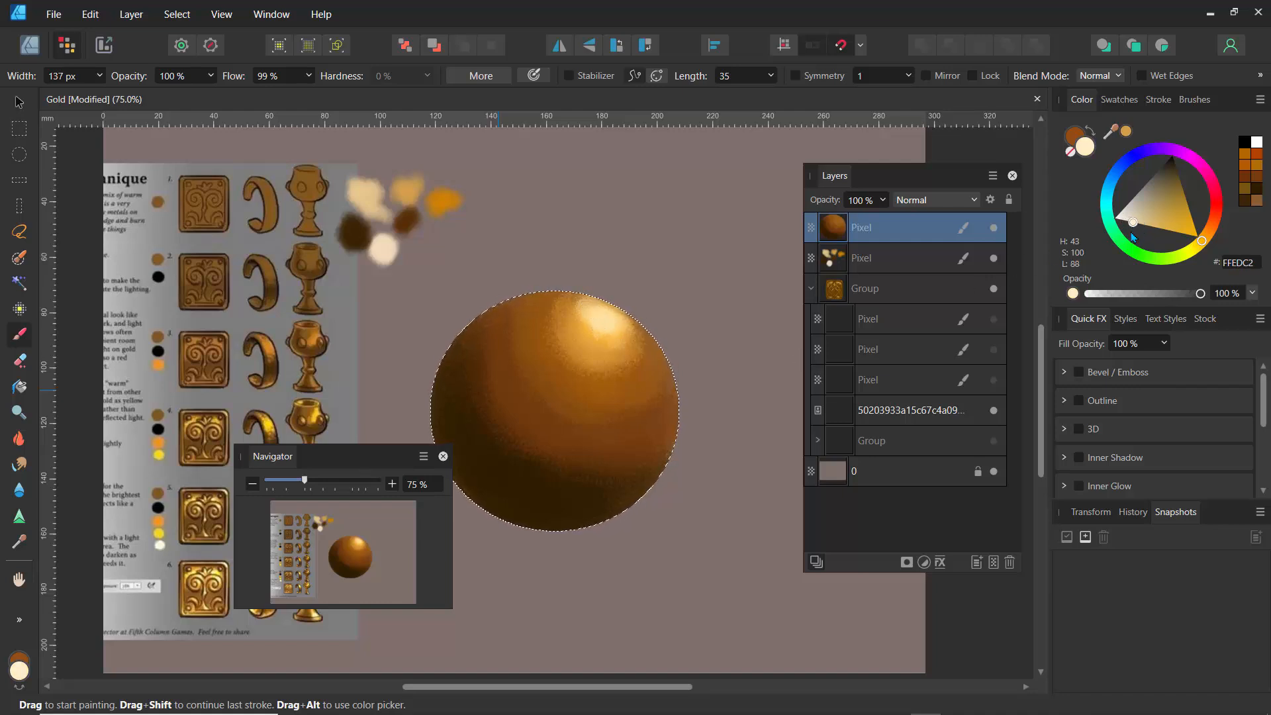
key("bracketleft")
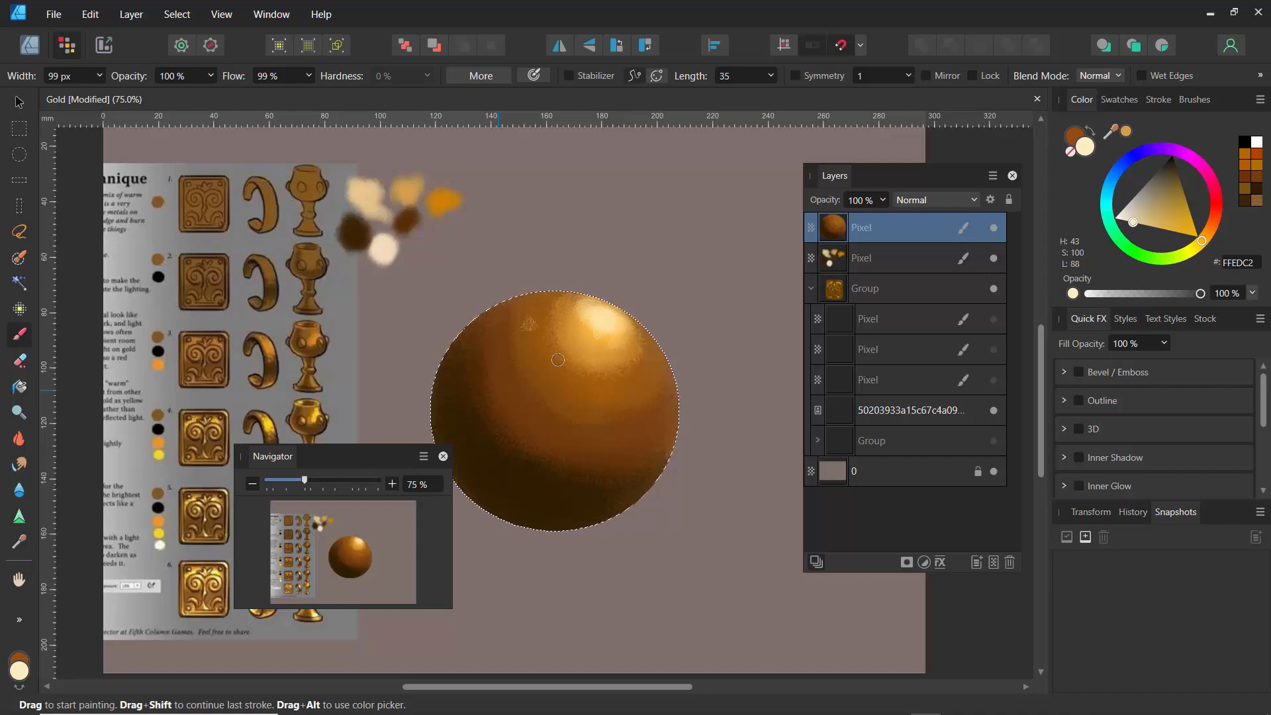
key("ctrl+z")
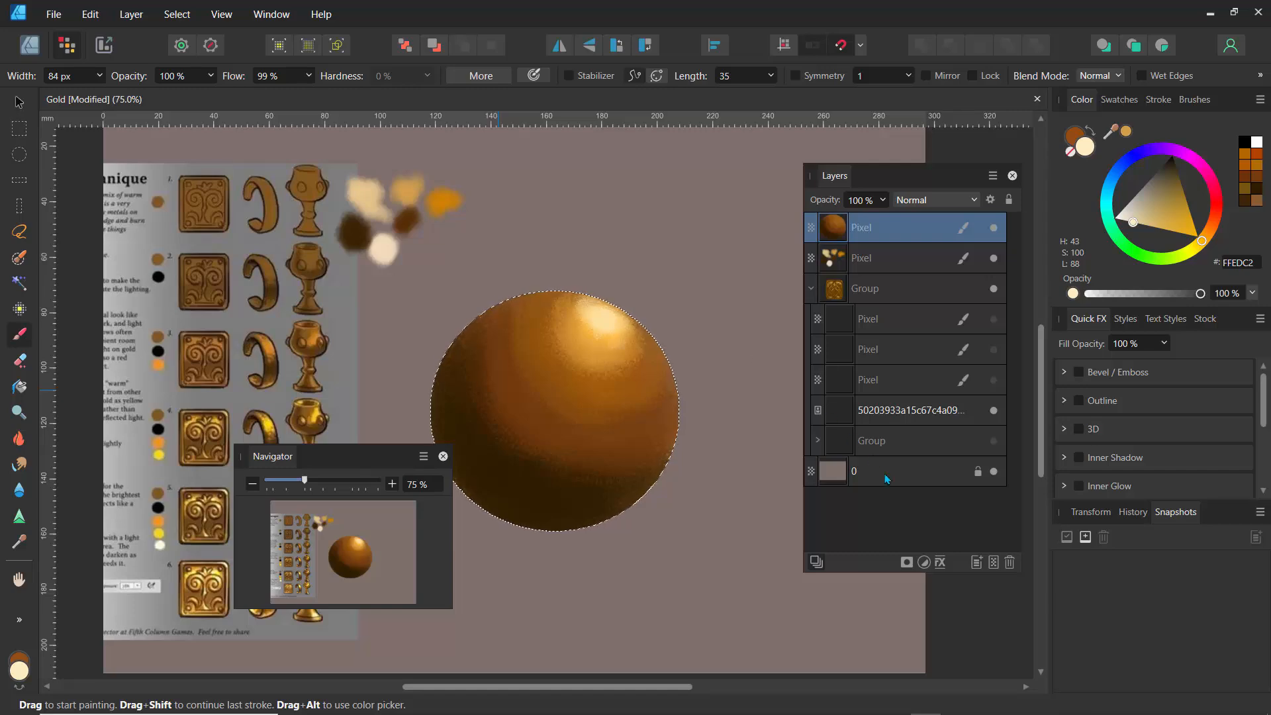
left_click_drag(305, 481, 334, 481)
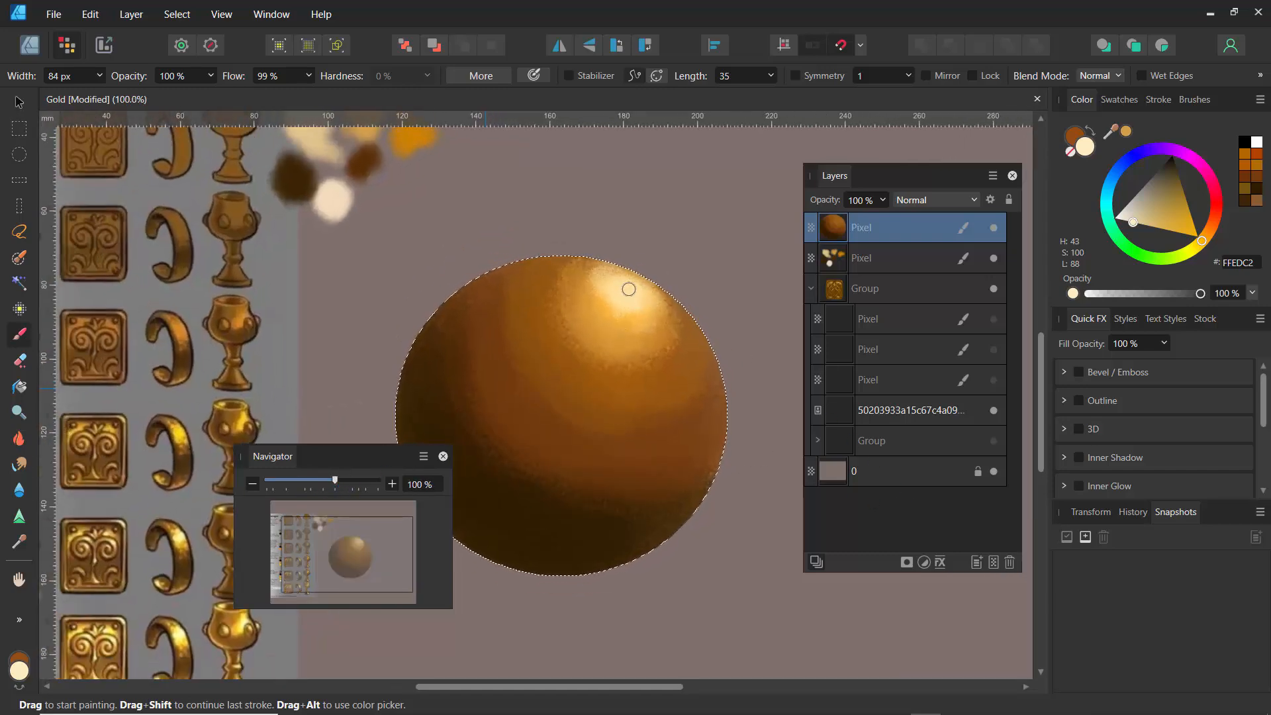
mouse_move(616, 287)
left_mouse_down()
mouse_move(633, 295)
mouse_move(629, 285)
left_mouse_up()
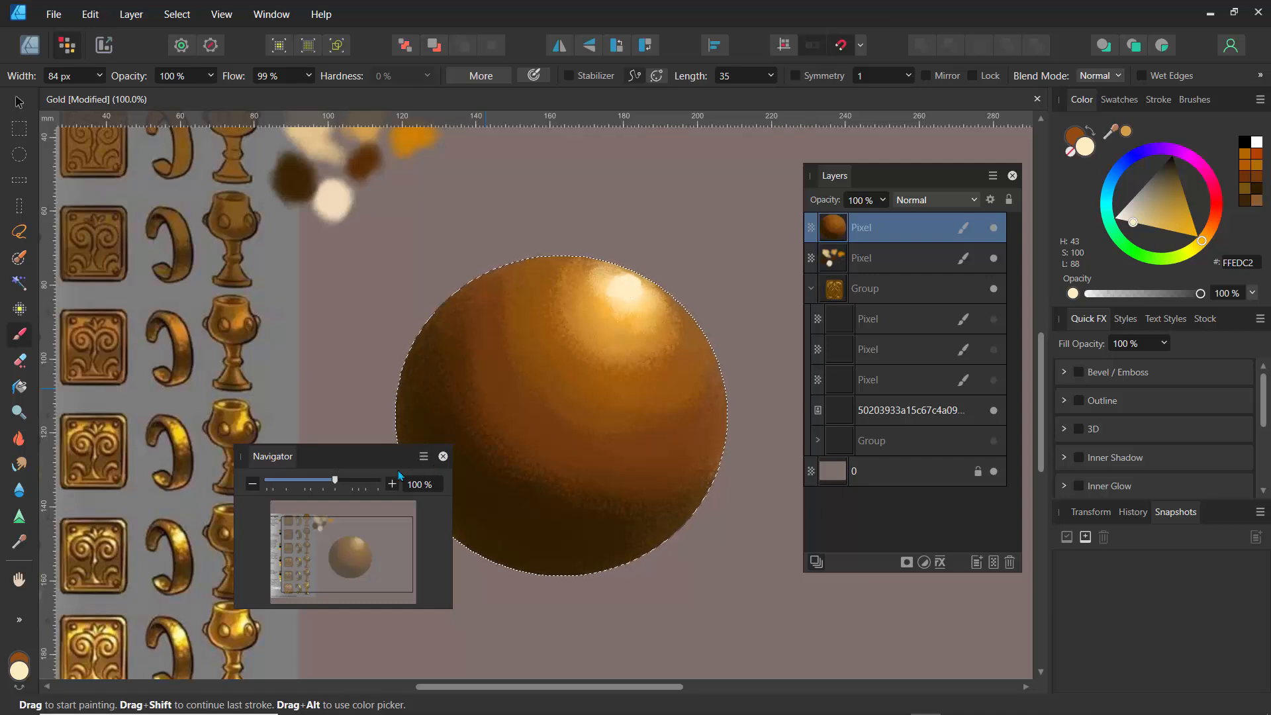
Deselect the sphere, show the ornate gold tile's group instead of the reference image, and place the sphere to the right of the tile.
left_click_drag(369, 465, 170, 387)
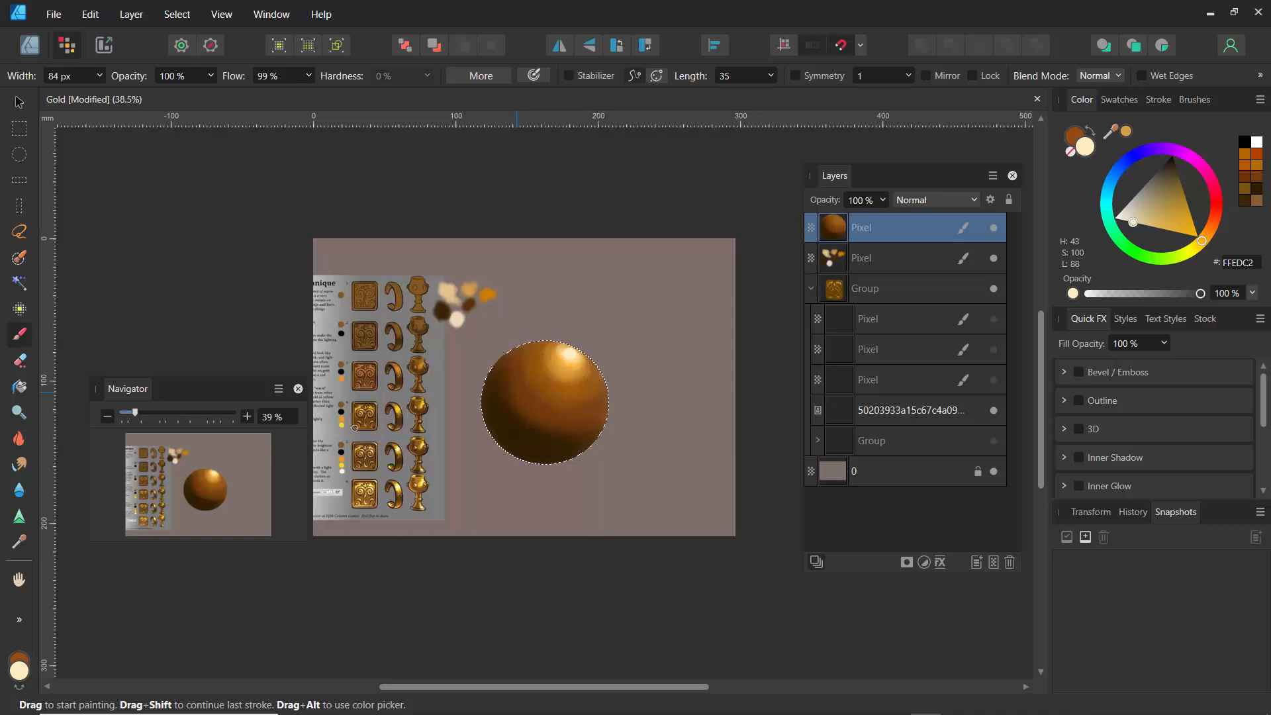
key("ctrl+d")
left_click(994, 411)
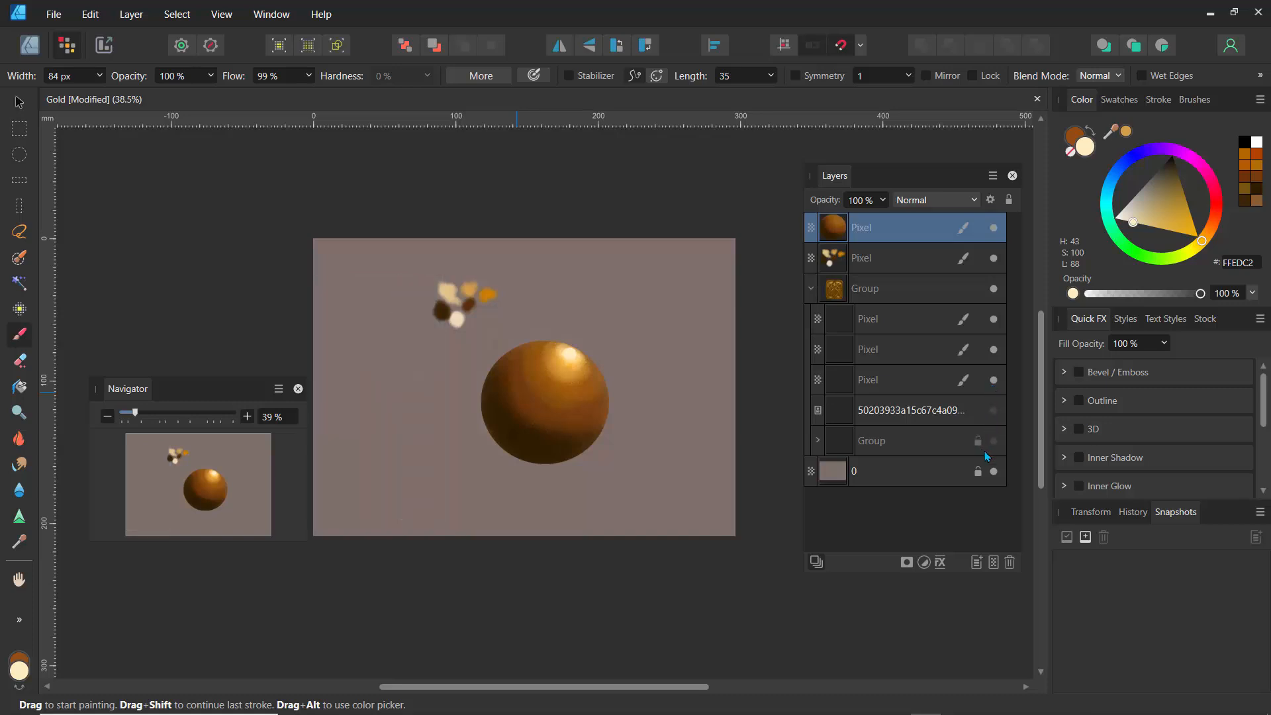
left_click(994, 442)
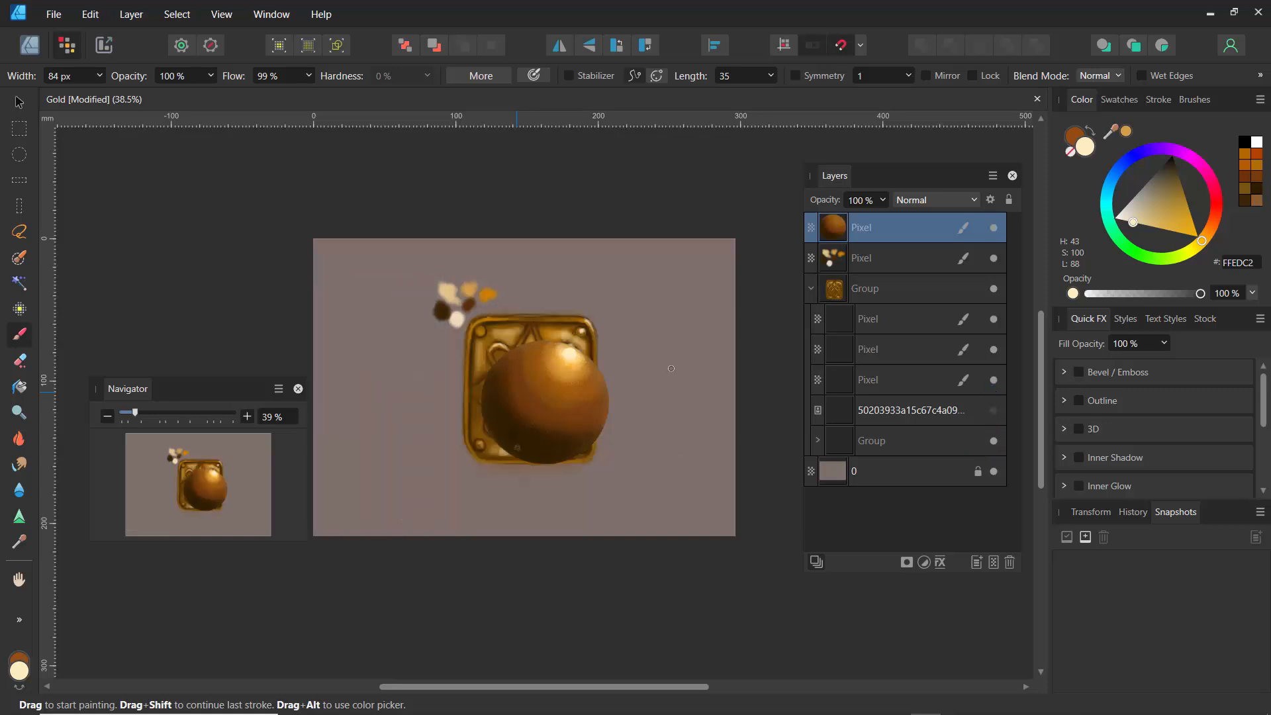
left_click(16, 101)
left_click_drag(544, 388, 670, 388)
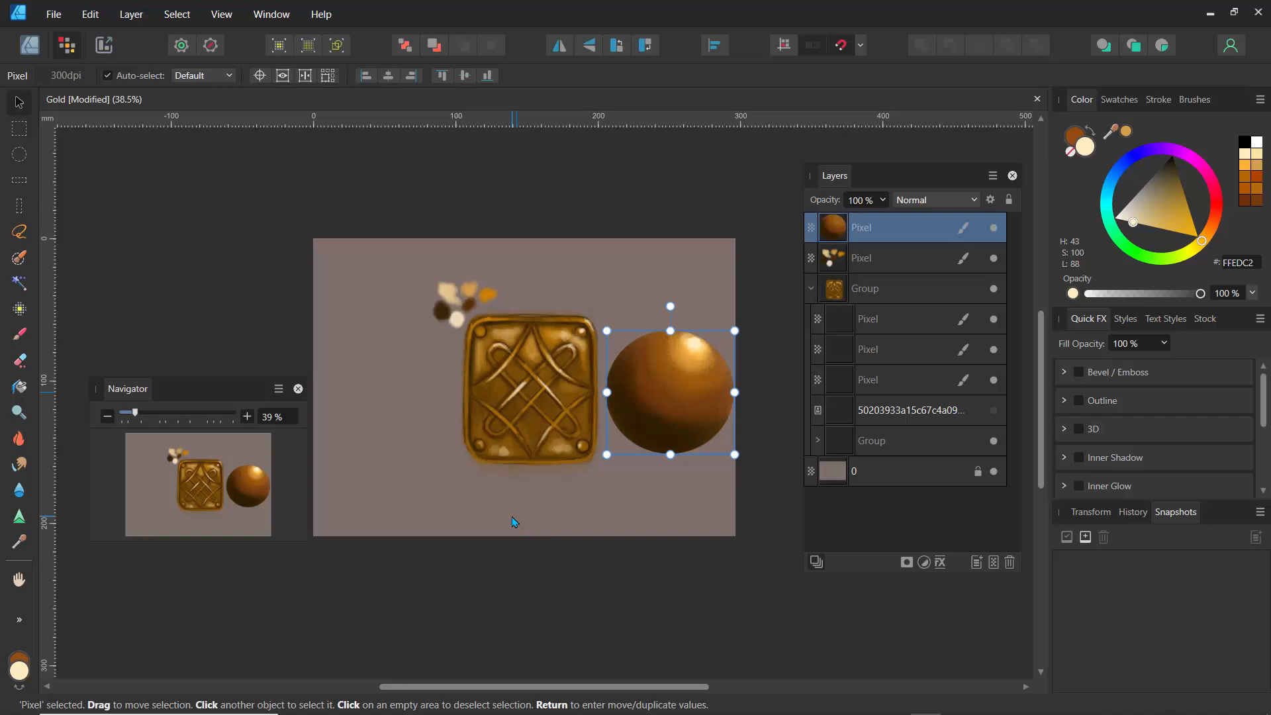
Smooth the sphere's tonal transitions with the Smudge Brush, using 89 % flow and lowering its strength to 25 %.
key("ctrl+plus")
key("ctrl+plus")
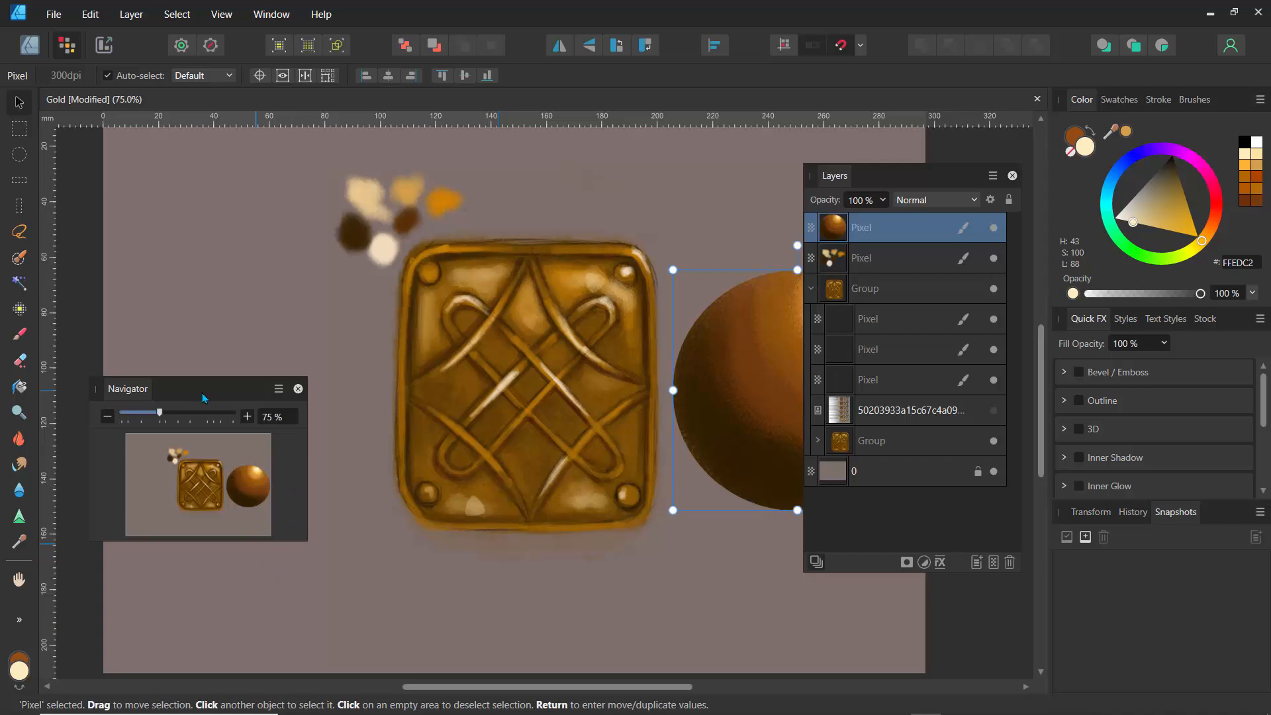
left_click_drag(203, 397, 212, 346)
left_click_drag(453, 687, 536, 700)
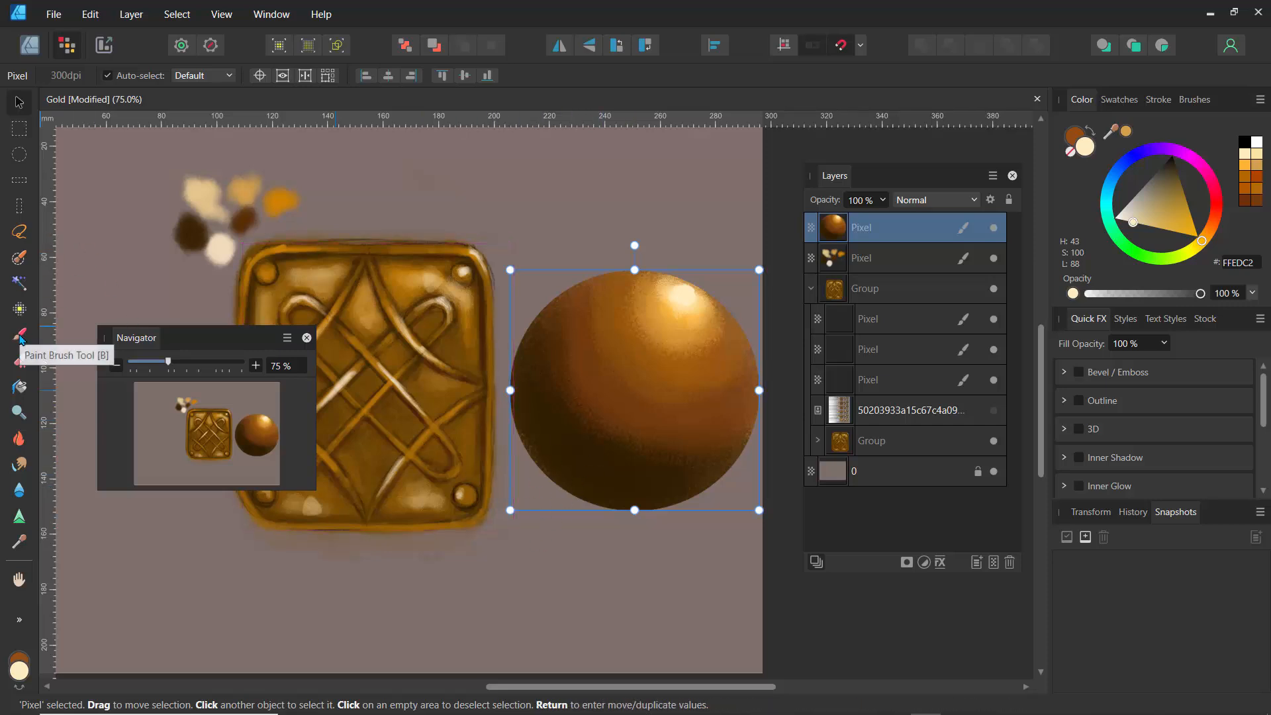
left_click(27, 464)
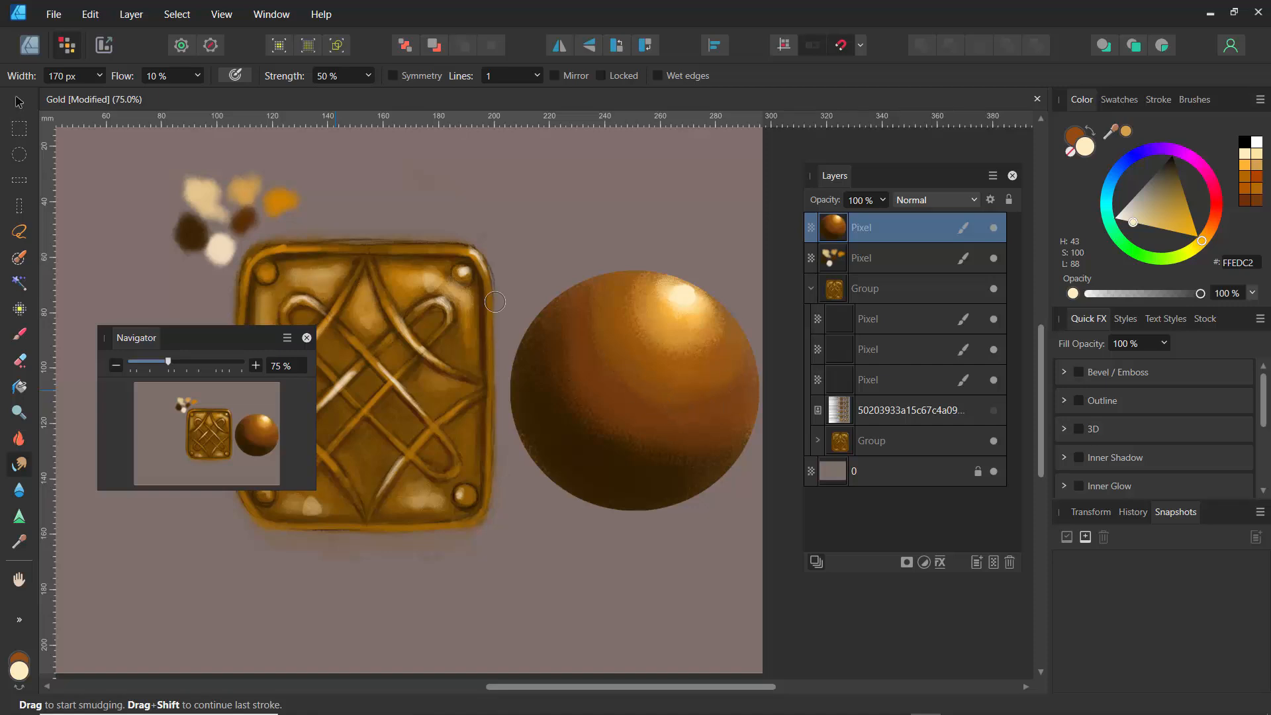
left_click(198, 75)
left_click_drag(200, 94, 290, 113)
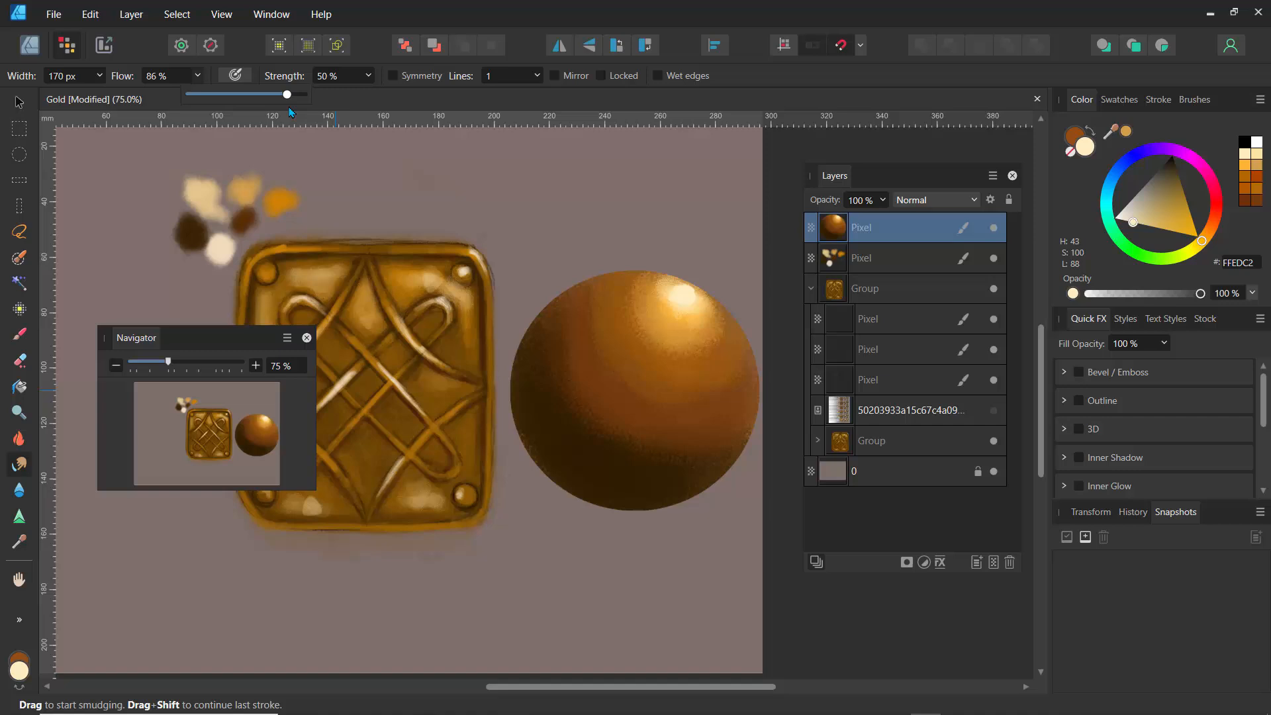
left_click(365, 76)
left_click_drag(373, 95, 399, 95)
mouse_move(633, 384)
left_mouse_down()
mouse_move(676, 390)
mouse_move(641, 423)
left_mouse_up()
left_click(369, 76)
left_click_drag(374, 95, 312, 95)
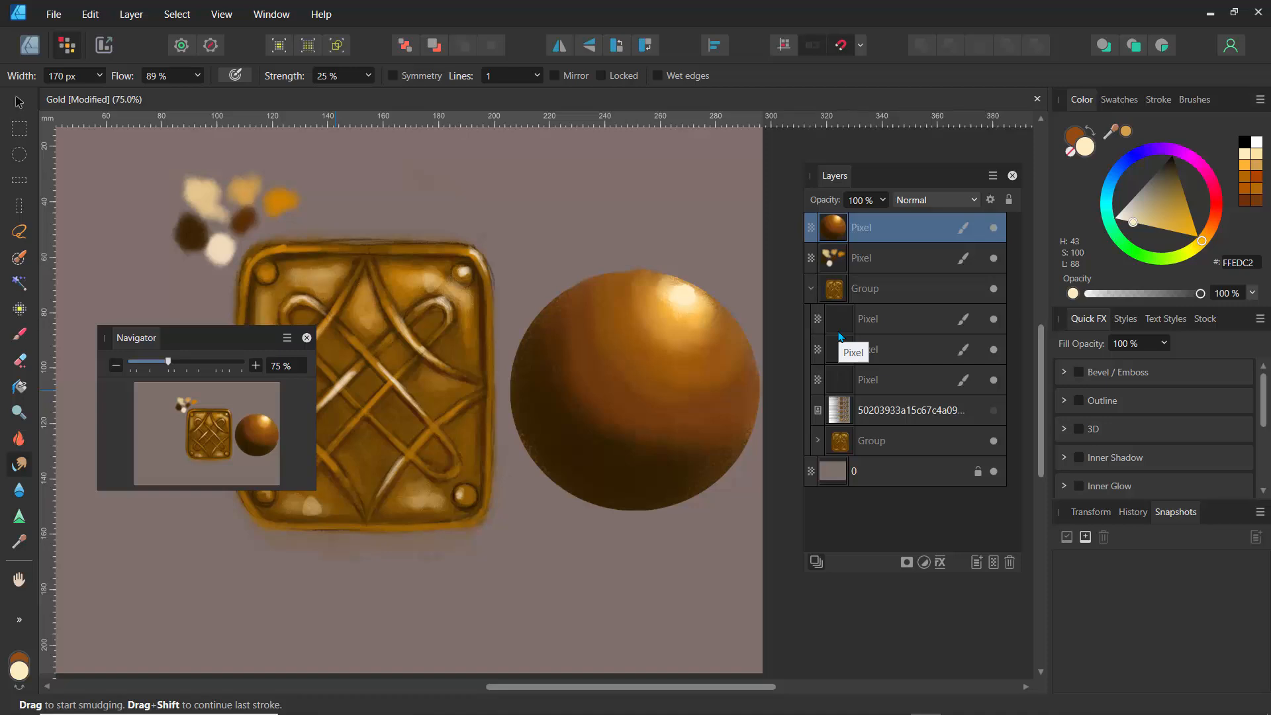
Group the sphere's pixel layer and add a Levels adjustment to the group, keeping its dialog clear of the sphere.
key("ctrl+g")
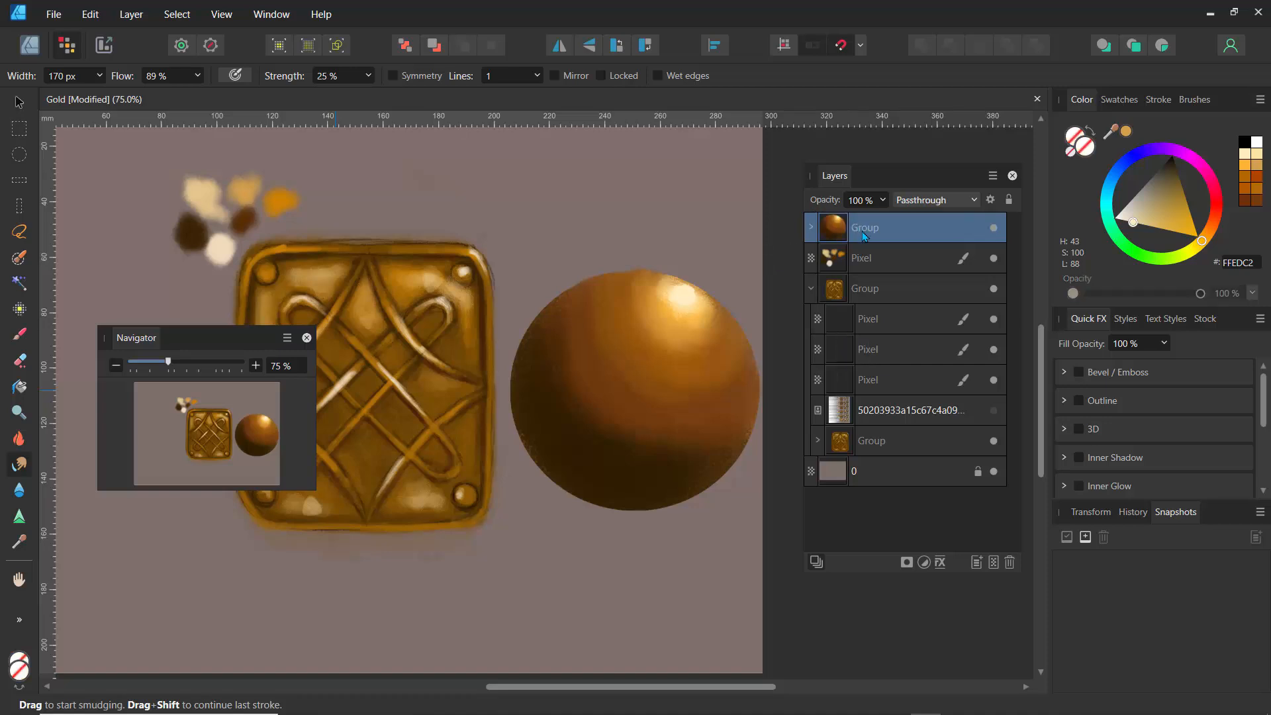
left_click(811, 227)
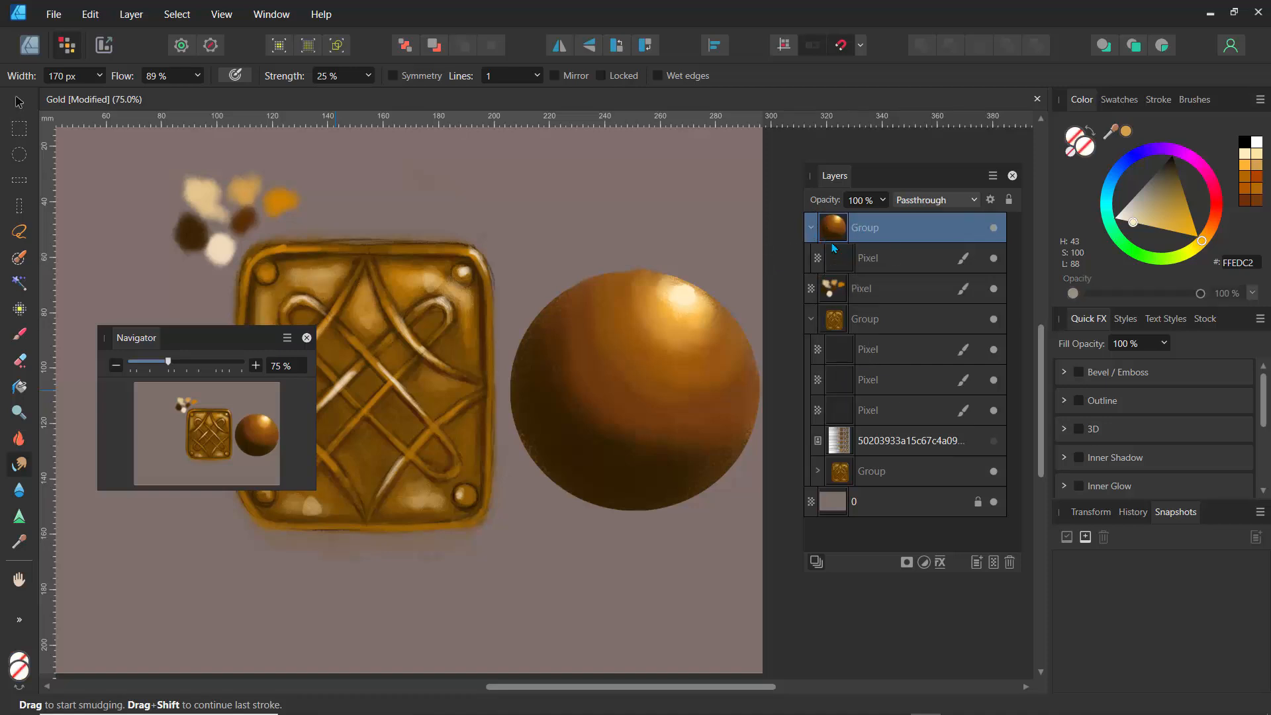
left_click(811, 227)
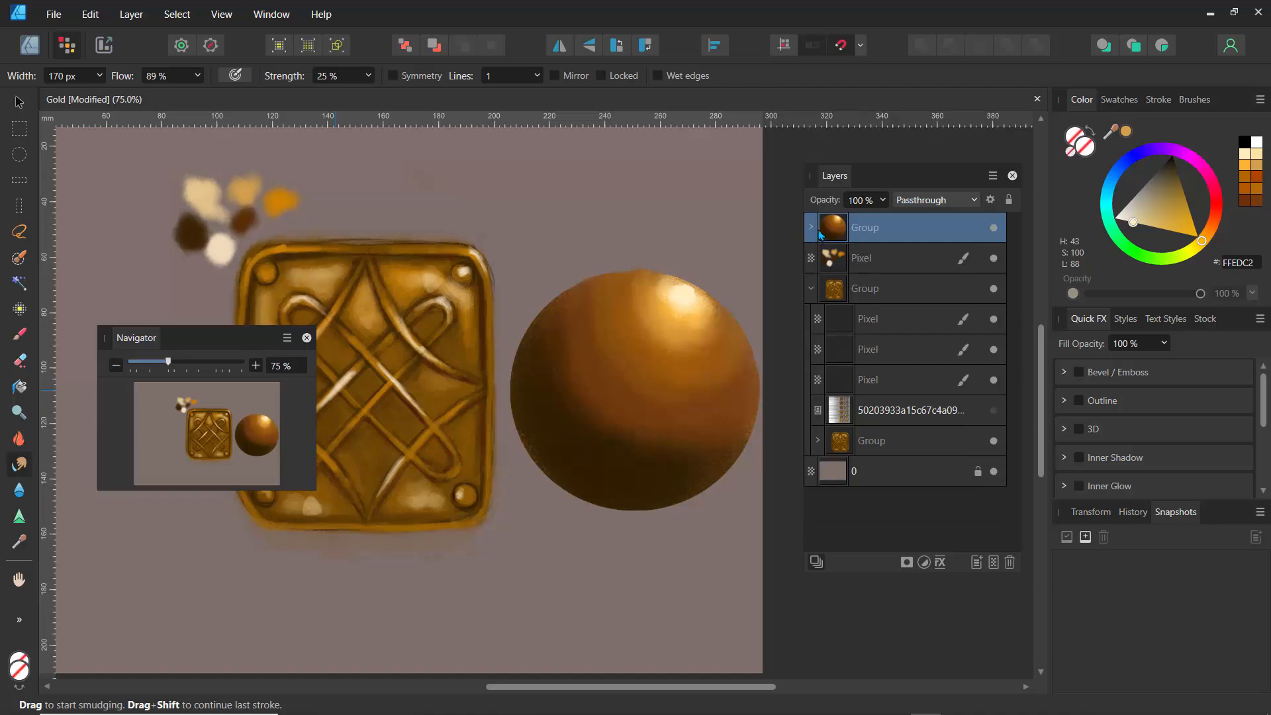
left_click(925, 562)
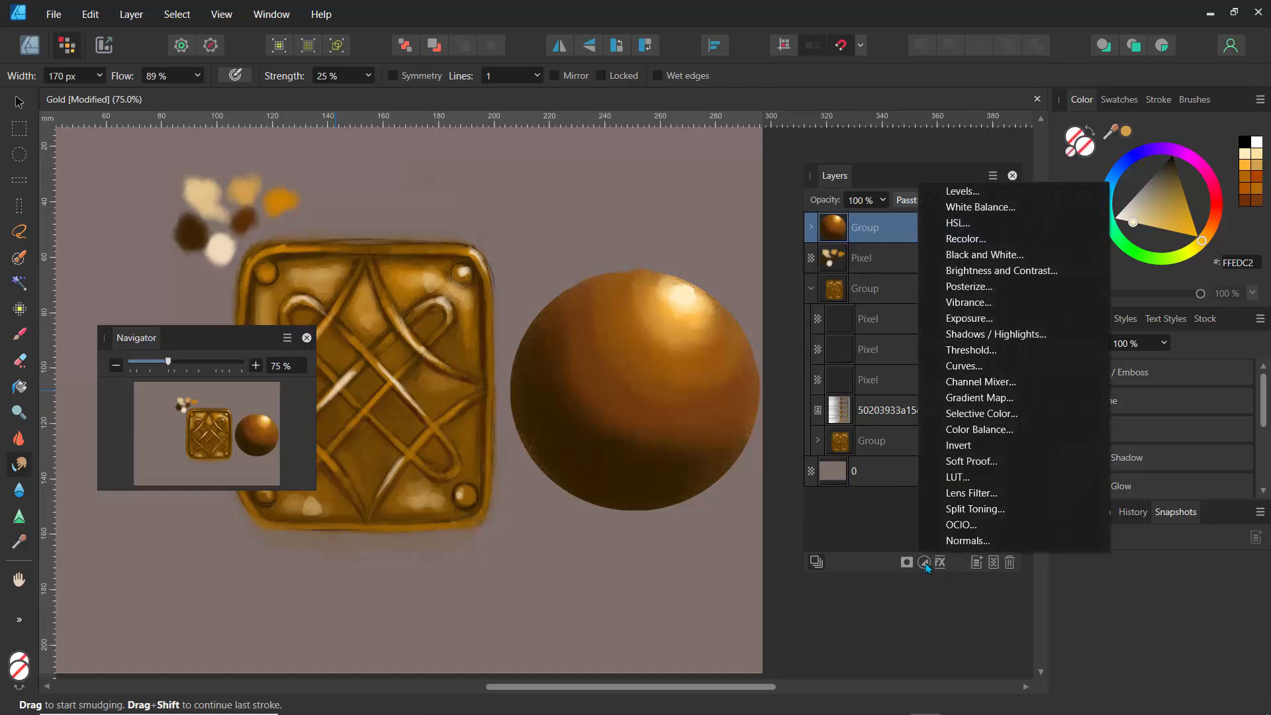
left_click(961, 193)
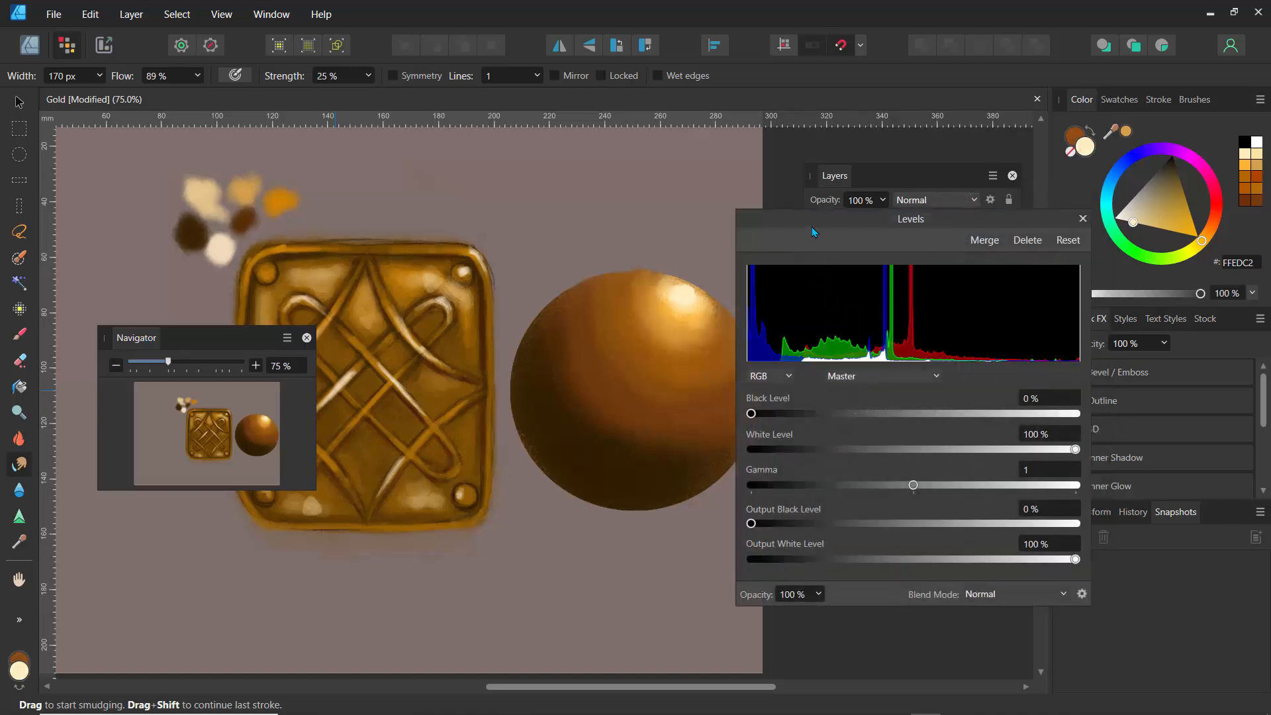
left_click_drag(821, 213, 192, 205)
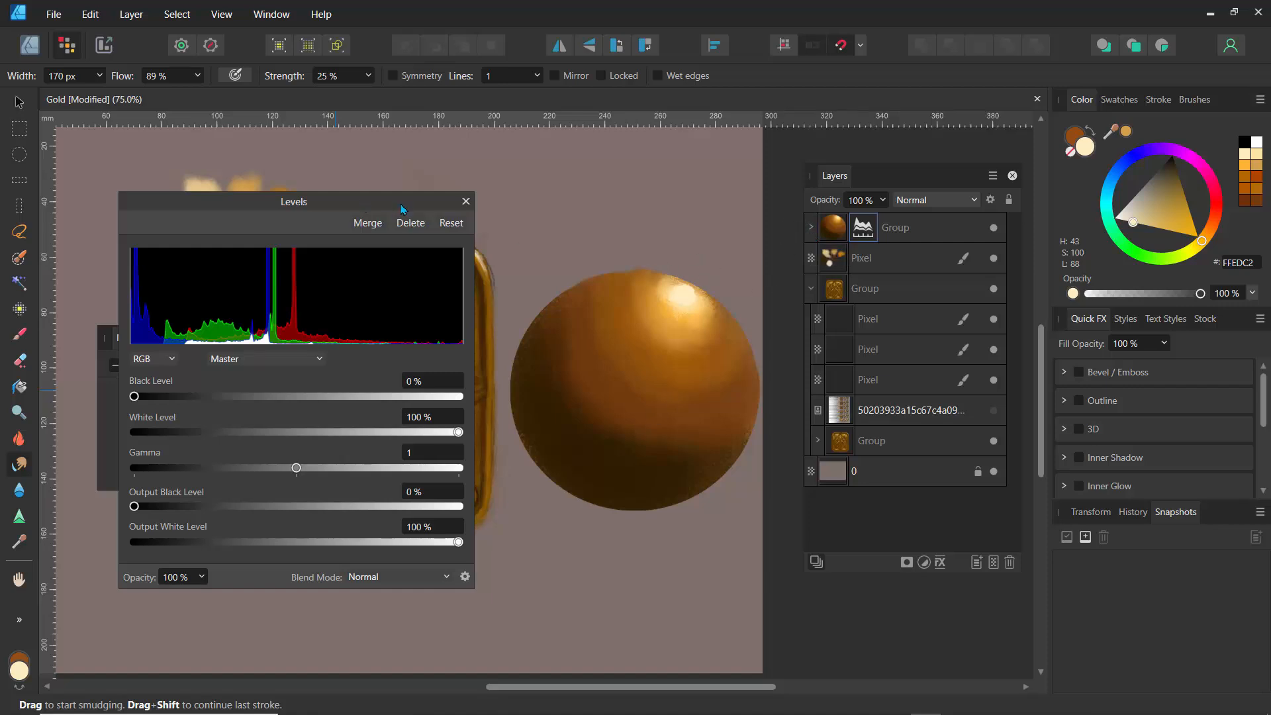
left_click_drag(375, 212, 339, 184)
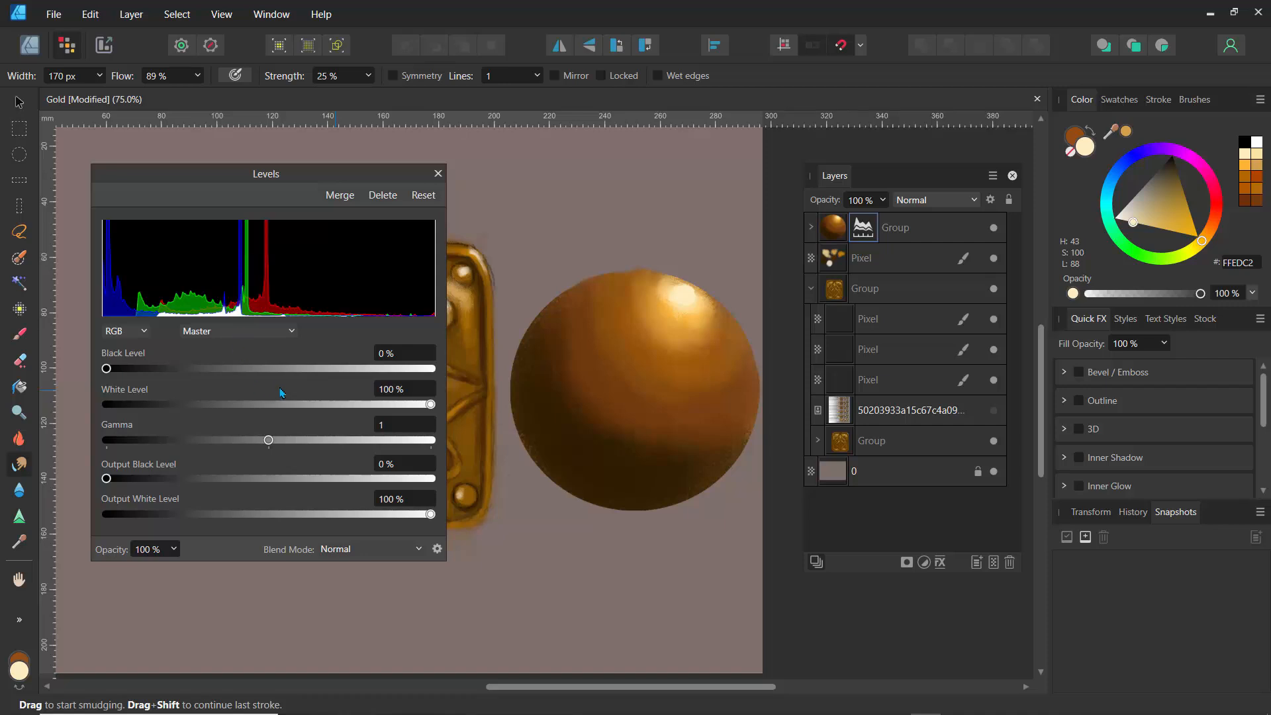
Set the sphere's Levels adjustment to a 6 % black level and a 73 % white level.
mouse_move(111, 371)
left_mouse_down()
mouse_move(141, 370)
mouse_move(103, 370)
mouse_move(128, 373)
left_mouse_up()
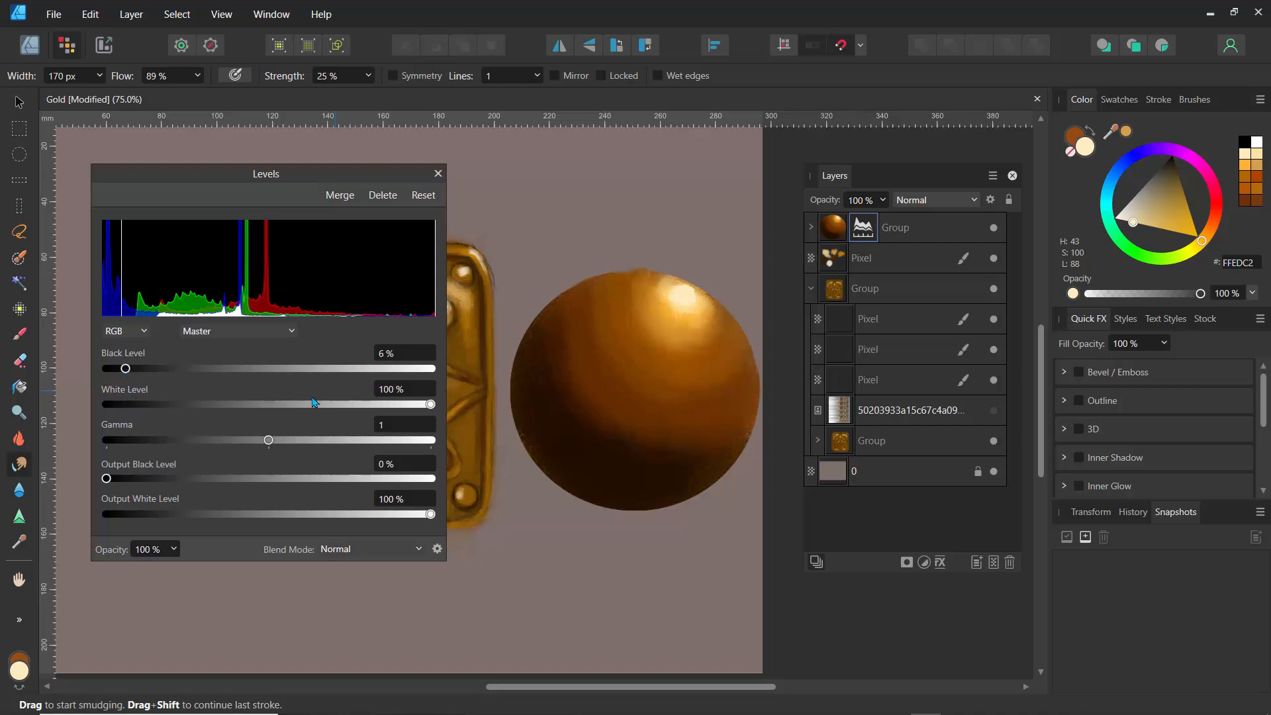
mouse_move(334, 405)
left_mouse_down()
mouse_move(310, 407)
mouse_move(345, 406)
left_mouse_up()
left_click_drag(207, 175, 426, 386)
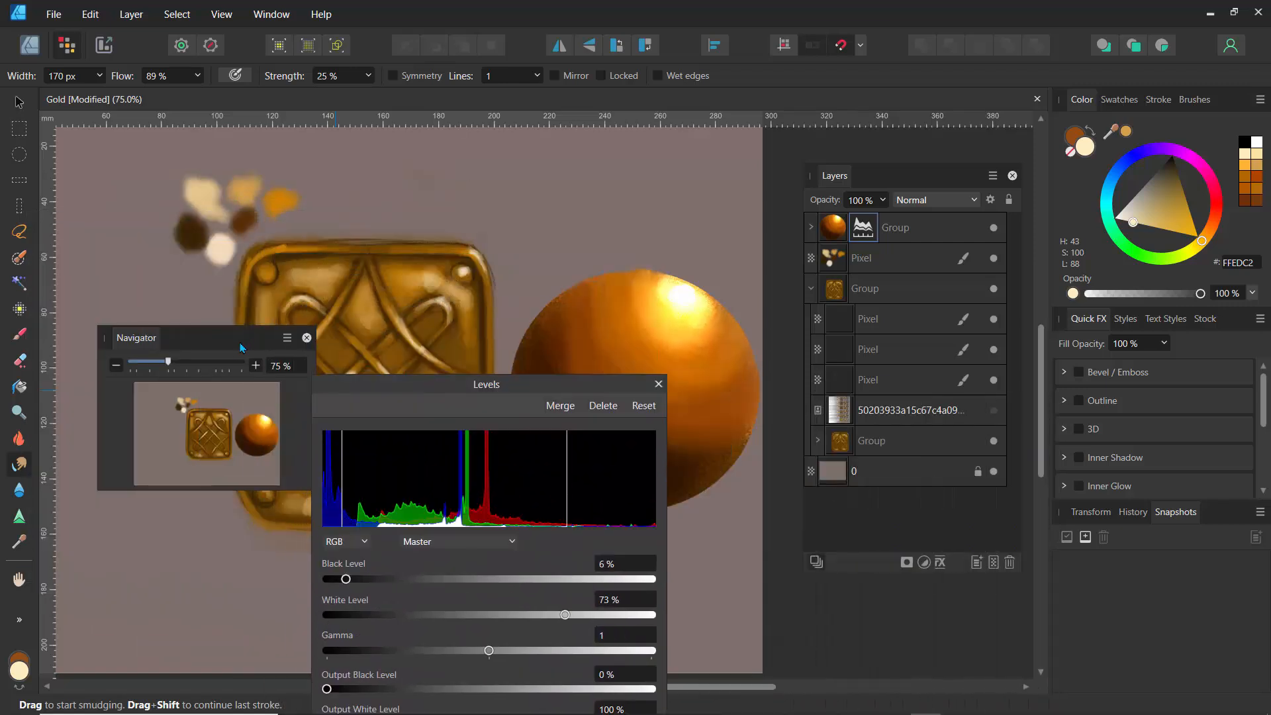
left_click_drag(199, 347, 332, 117)
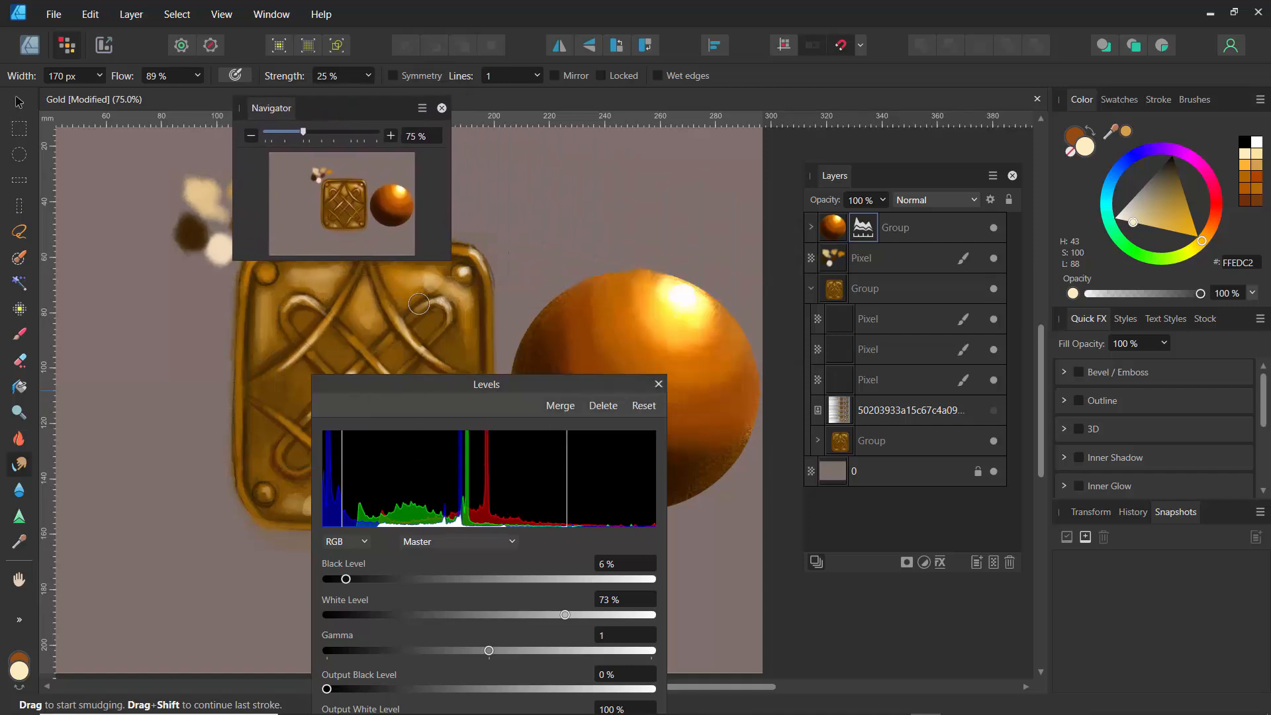
left_click_drag(452, 420, 187, 345)
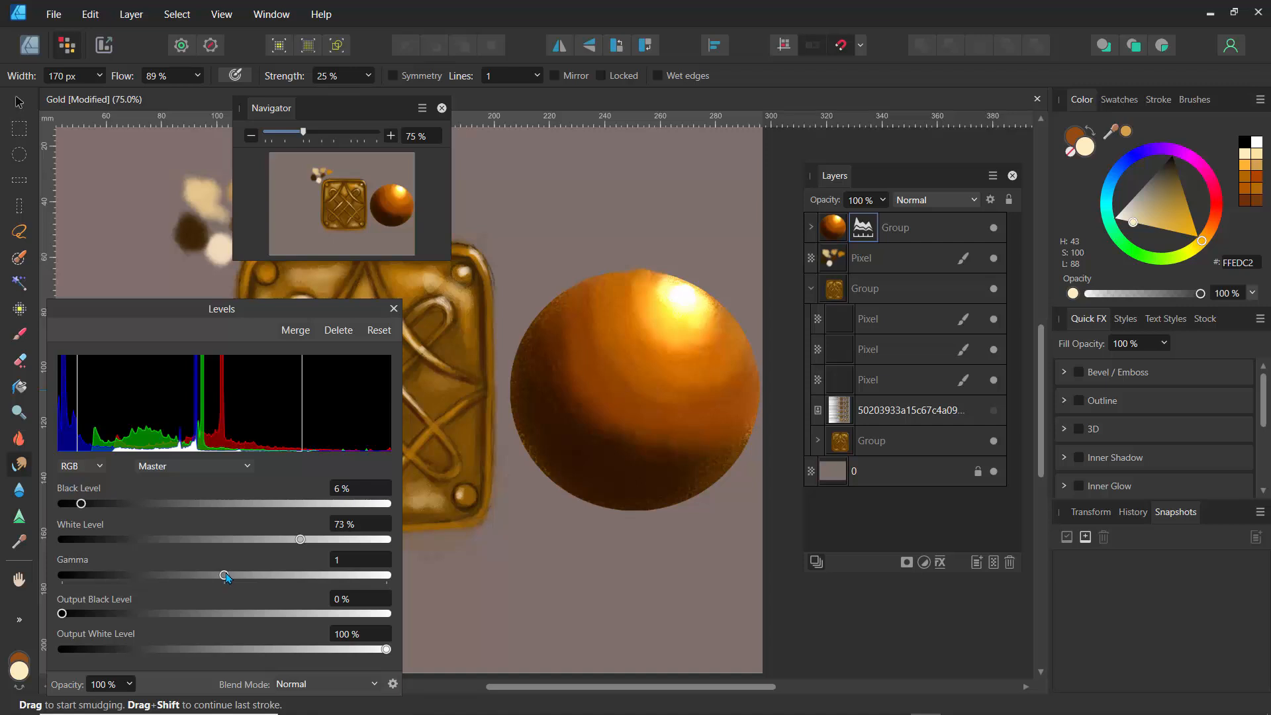
Refine the sphere's Levels to 0.98 gamma, 78 % white level and 93 % output white level, and close the adjustment.
mouse_move(225, 579)
left_mouse_down()
mouse_move(254, 579)
mouse_move(222, 577)
left_mouse_up()
mouse_move(309, 542)
left_mouse_down()
mouse_move(347, 541)
mouse_move(265, 543)
mouse_move(321, 544)
left_mouse_up()
left_click_drag(246, 331, 259, 285)
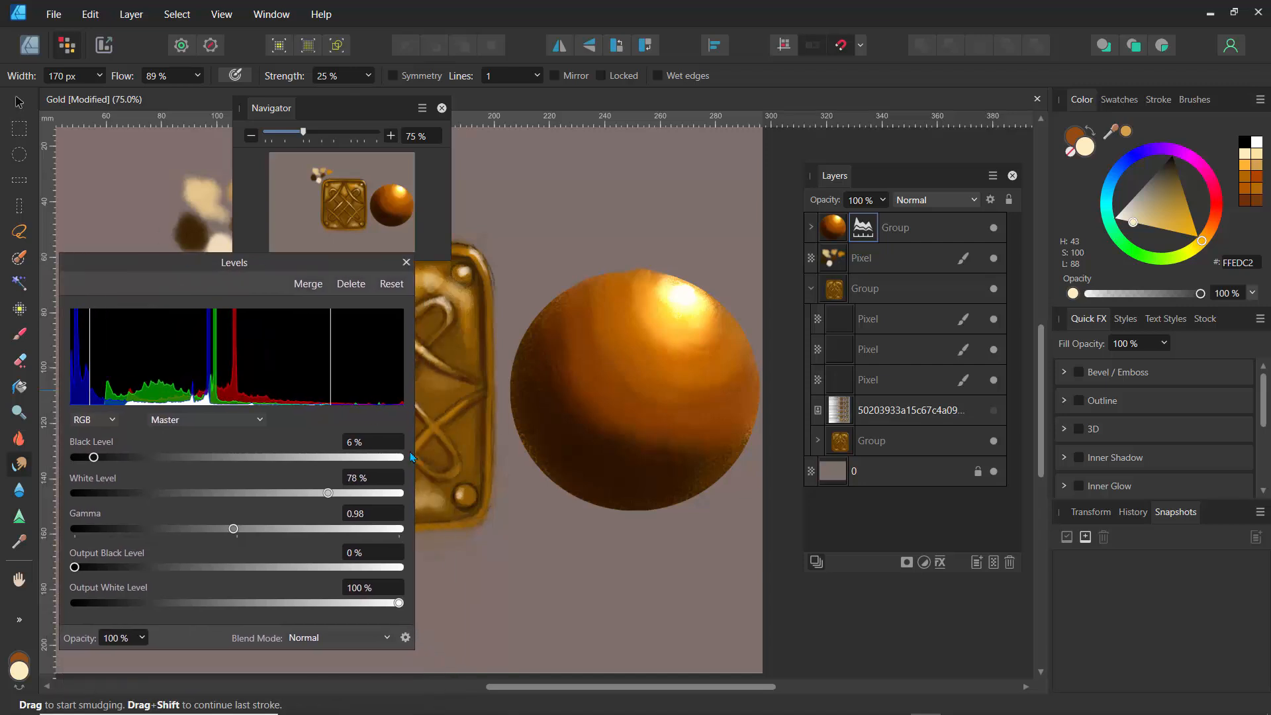
mouse_move(74, 567)
left_mouse_down()
mouse_move(117, 571)
mouse_move(73, 570)
left_mouse_up()
left_click_drag(205, 603, 381, 607)
left_click_drag(147, 270, 238, 317)
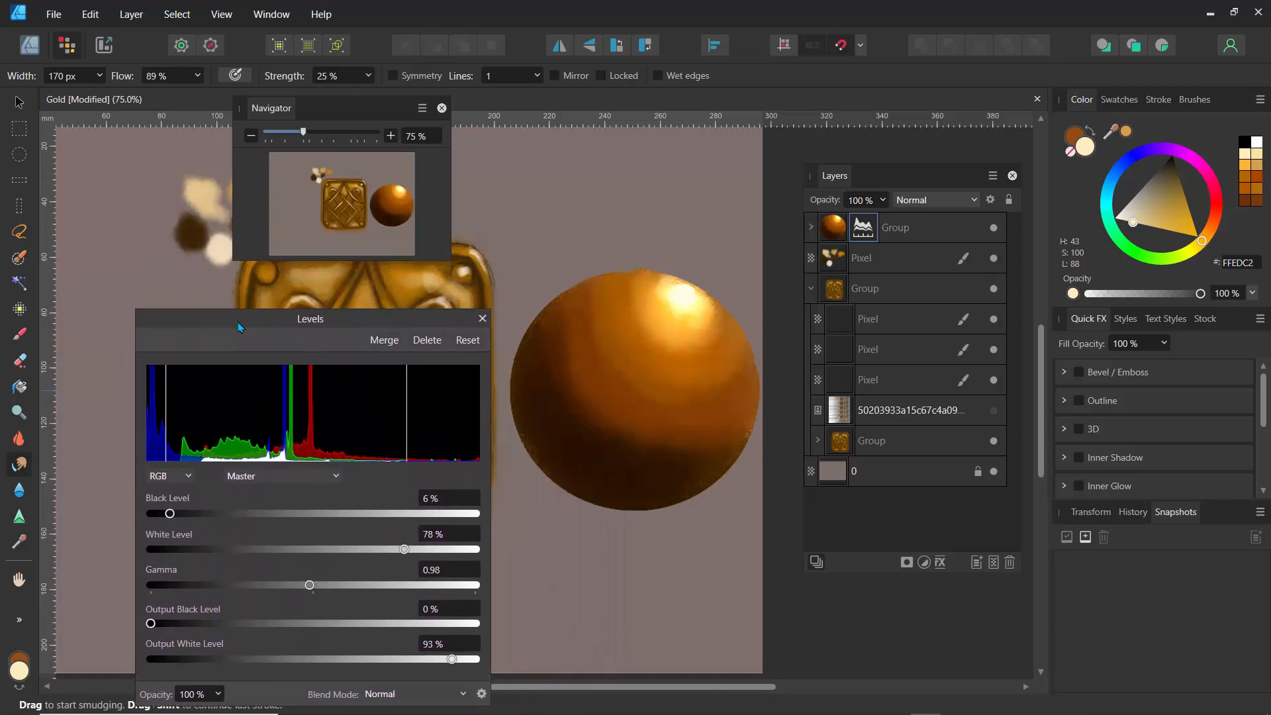
left_click(482, 319)
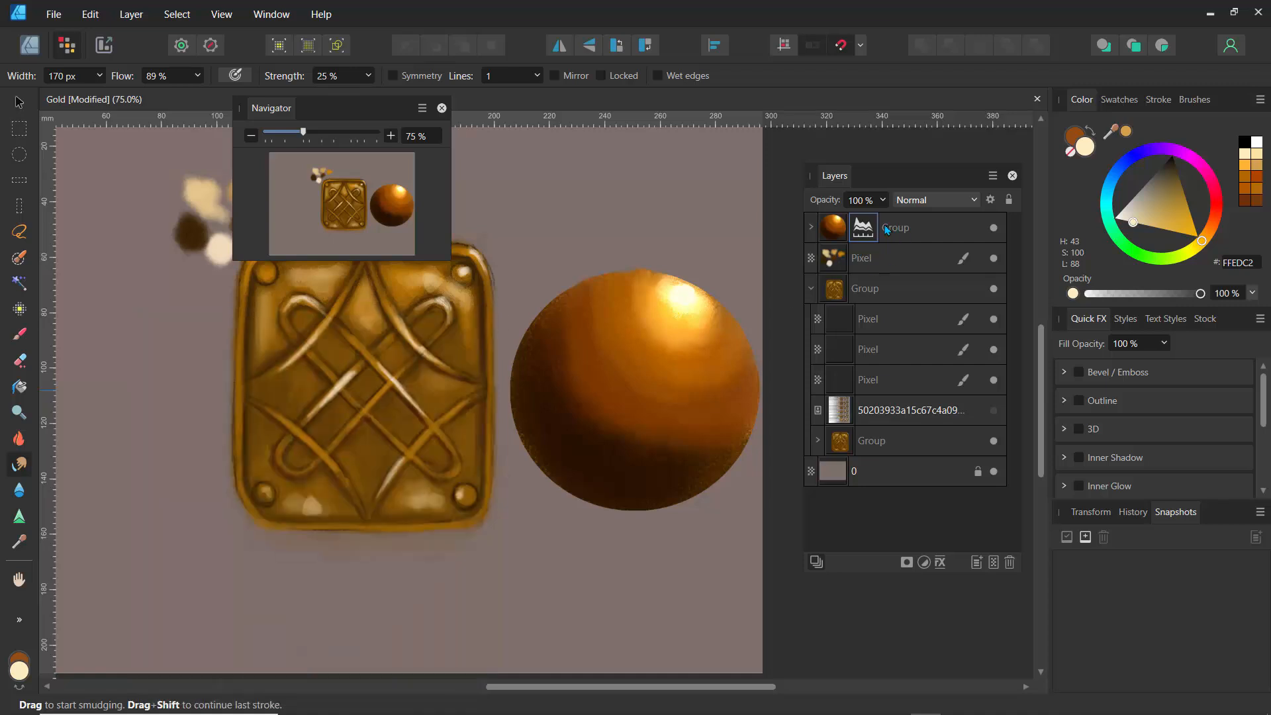
Lower the opacity of the Levels adjustment inside the sphere's group to 72 % and close its dialog.
left_click(811, 229)
double_click(841, 259)
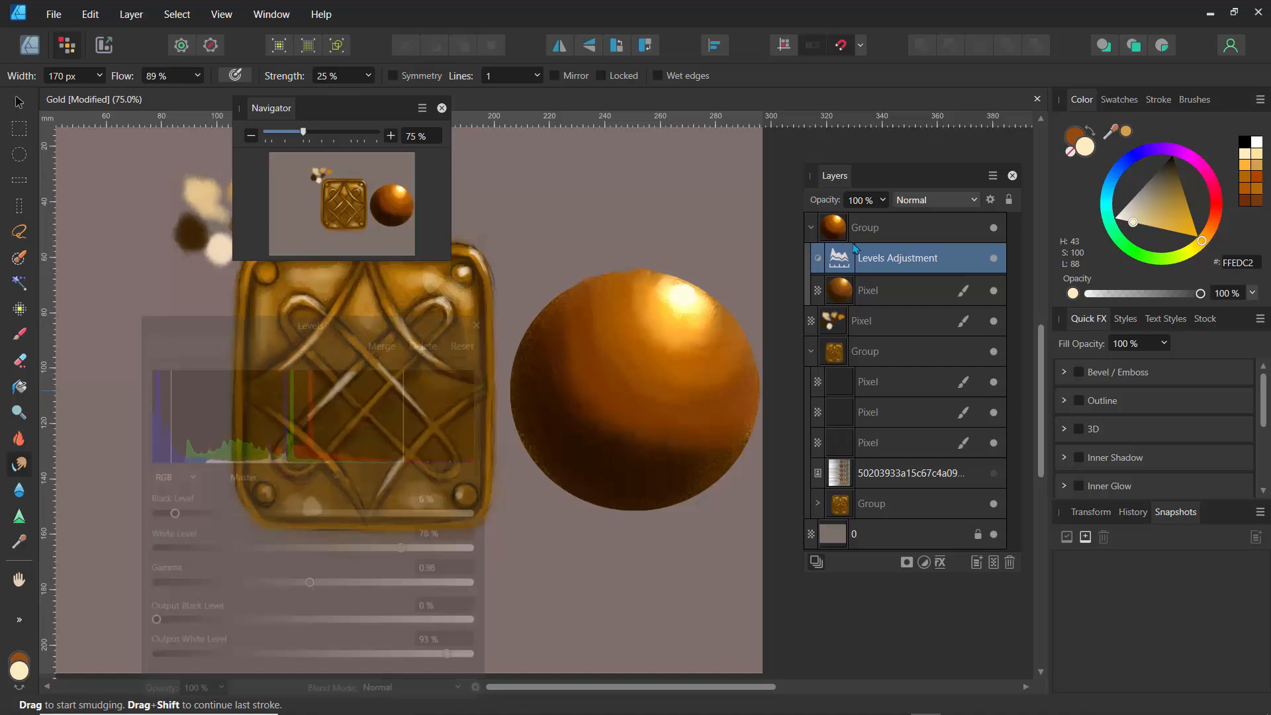
left_click(884, 204)
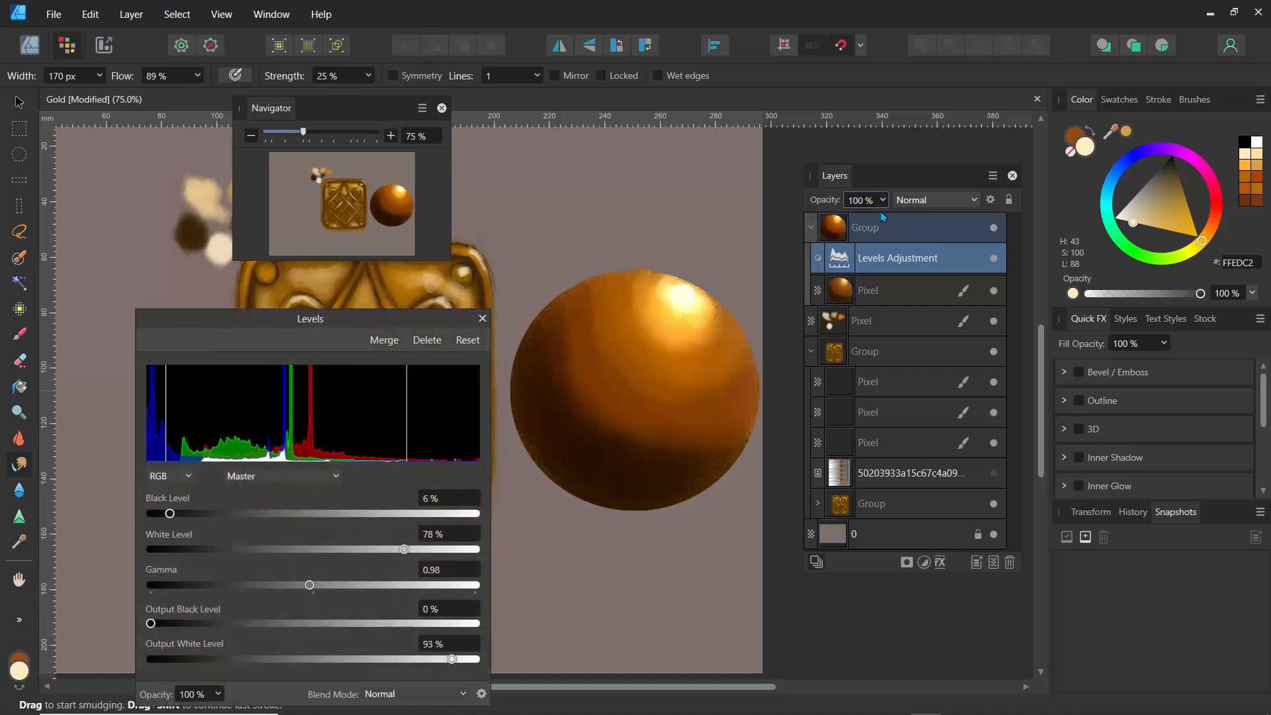
left_click_drag(883, 218, 860, 231)
left_click(482, 318)
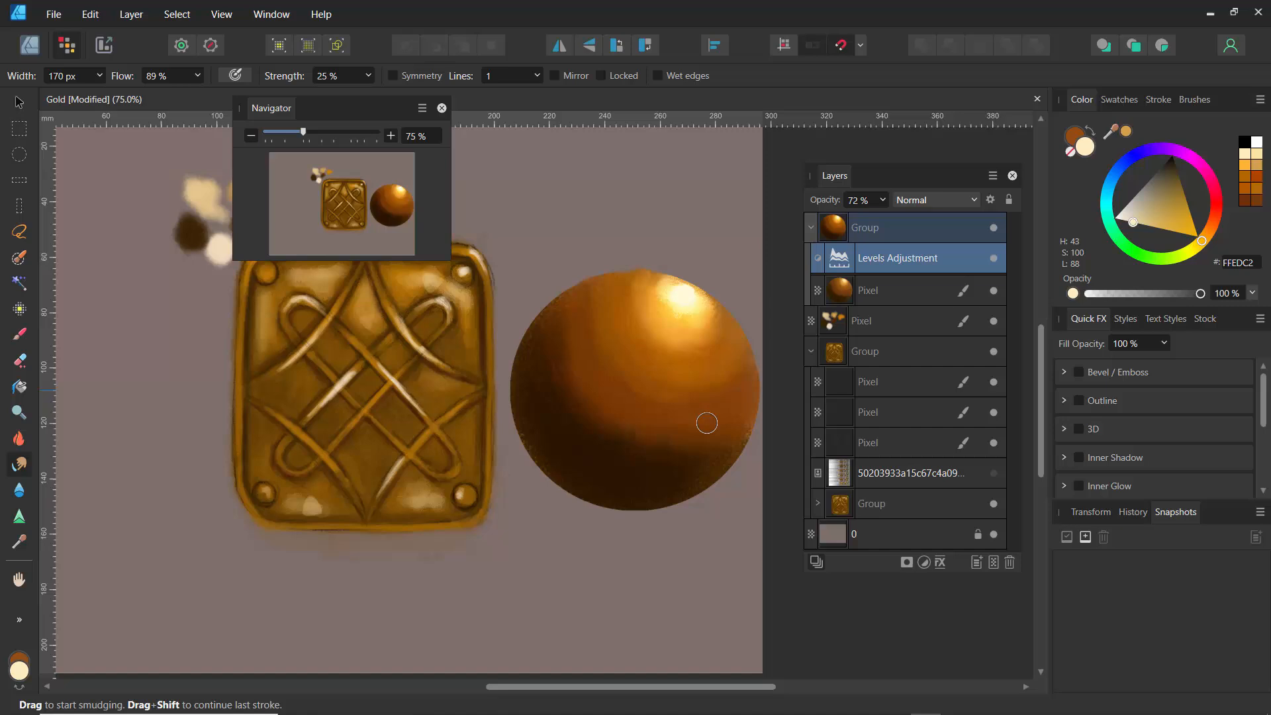
Add a Recolor adjustment and move it into the sphere's group, directly beneath the Levels adjustment.
left_click(926, 564)
left_click(966, 241)
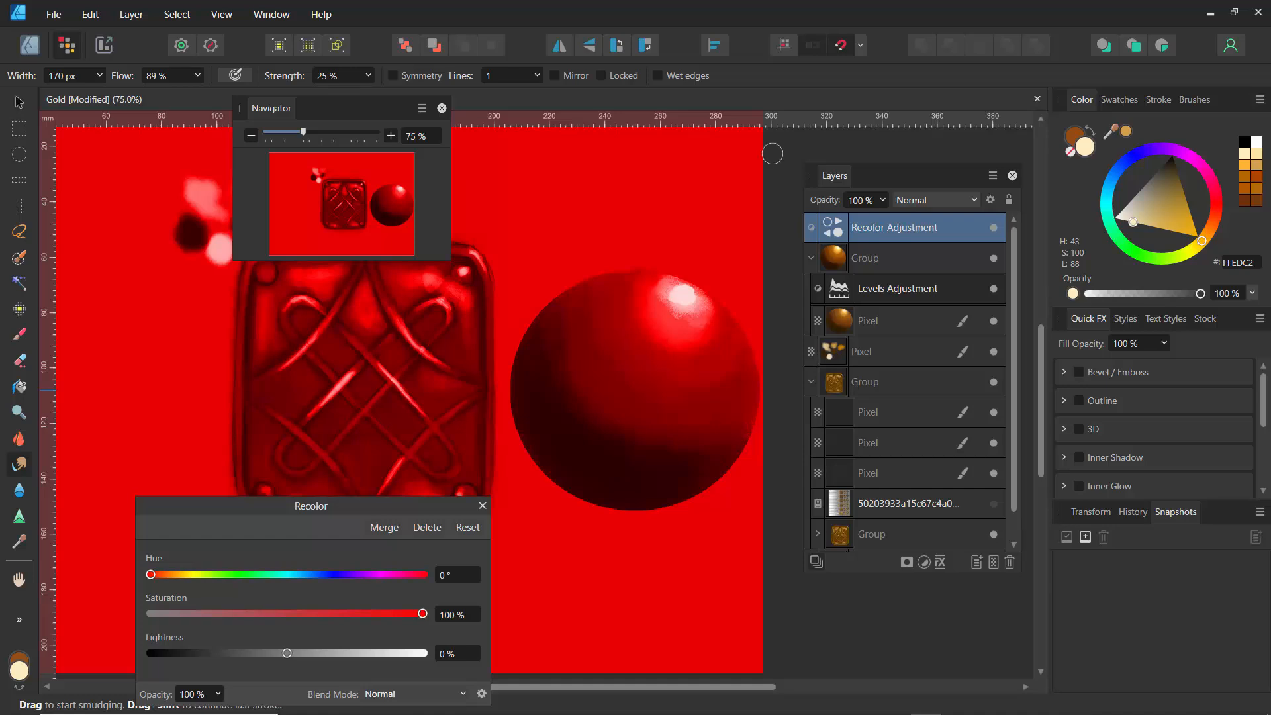
left_click_drag(839, 234, 858, 286)
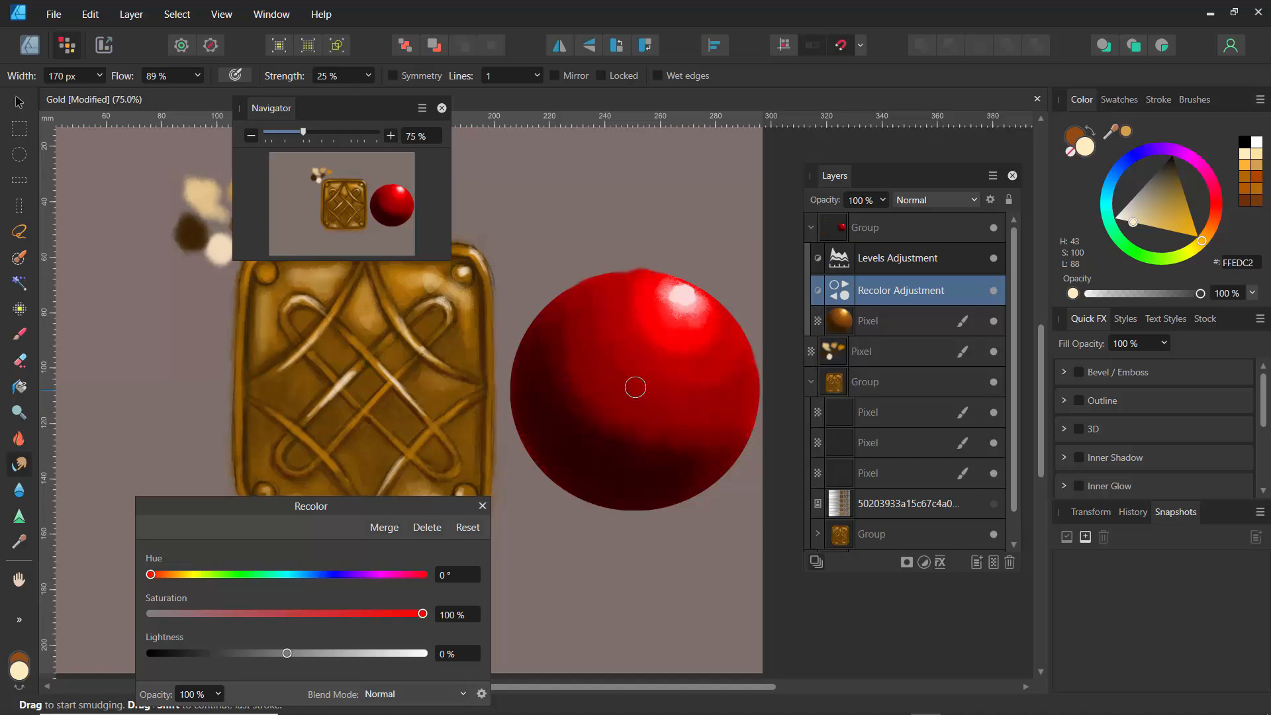
Set the sphere's Recolor adjustment to a hue of 30.7° and a saturation of 64 %.
left_click_drag(246, 509, 246, 432)
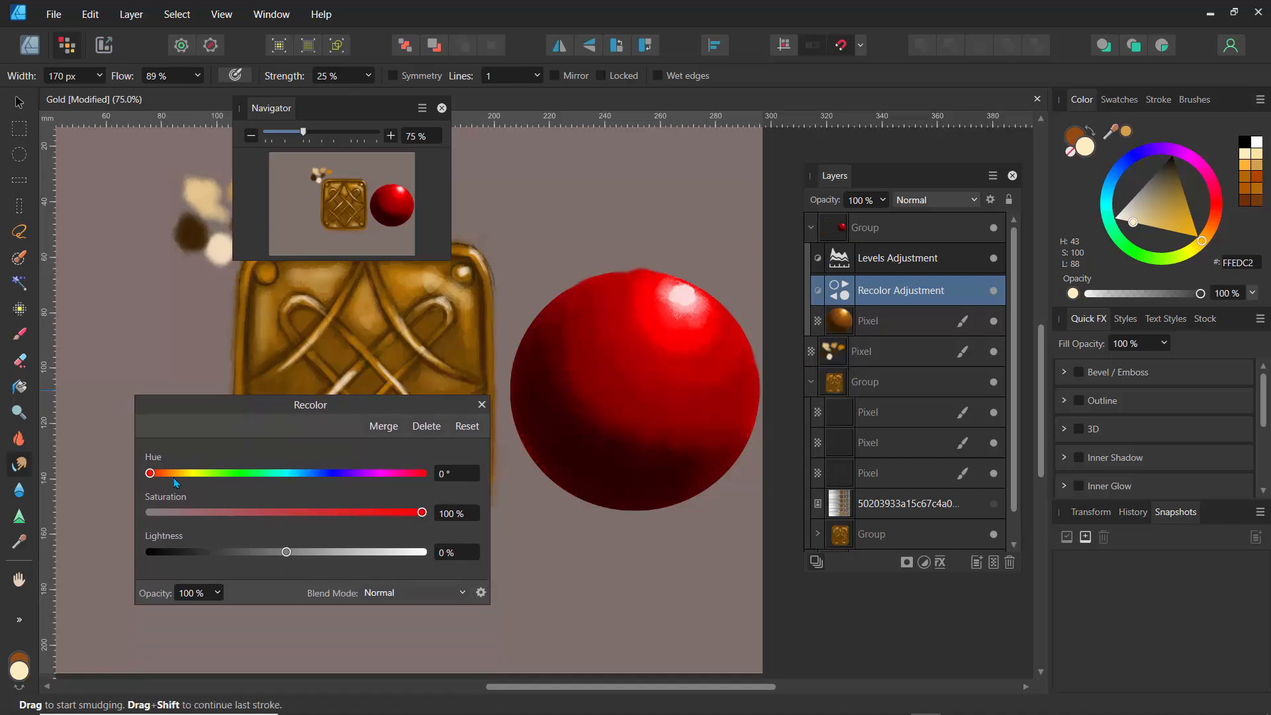
left_click_drag(151, 478, 195, 482)
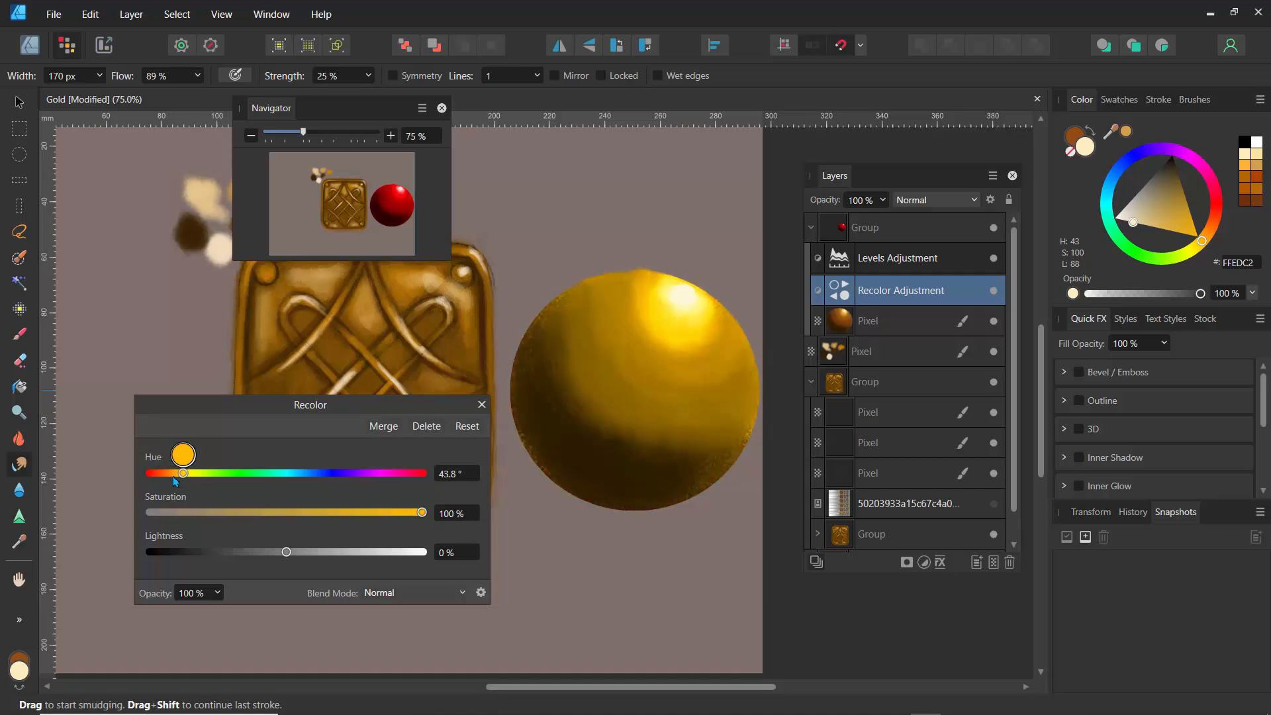
left_click_drag(268, 512, 324, 524)
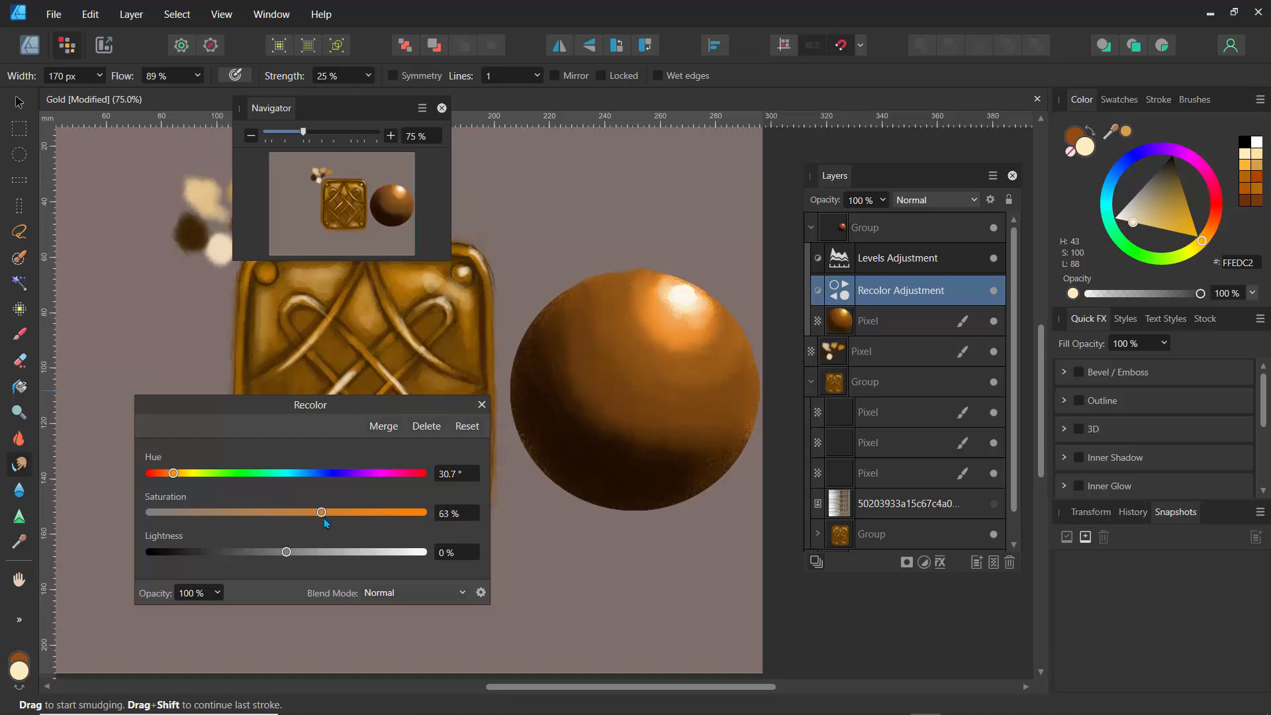
Compare the sphere with and without the Recolor adjustment, and reduce that adjustment's layer opacity to 34 %.
left_click(994, 292)
left_click(994, 292)
left_click(994, 292)
left_click(994, 292)
left_click(994, 292)
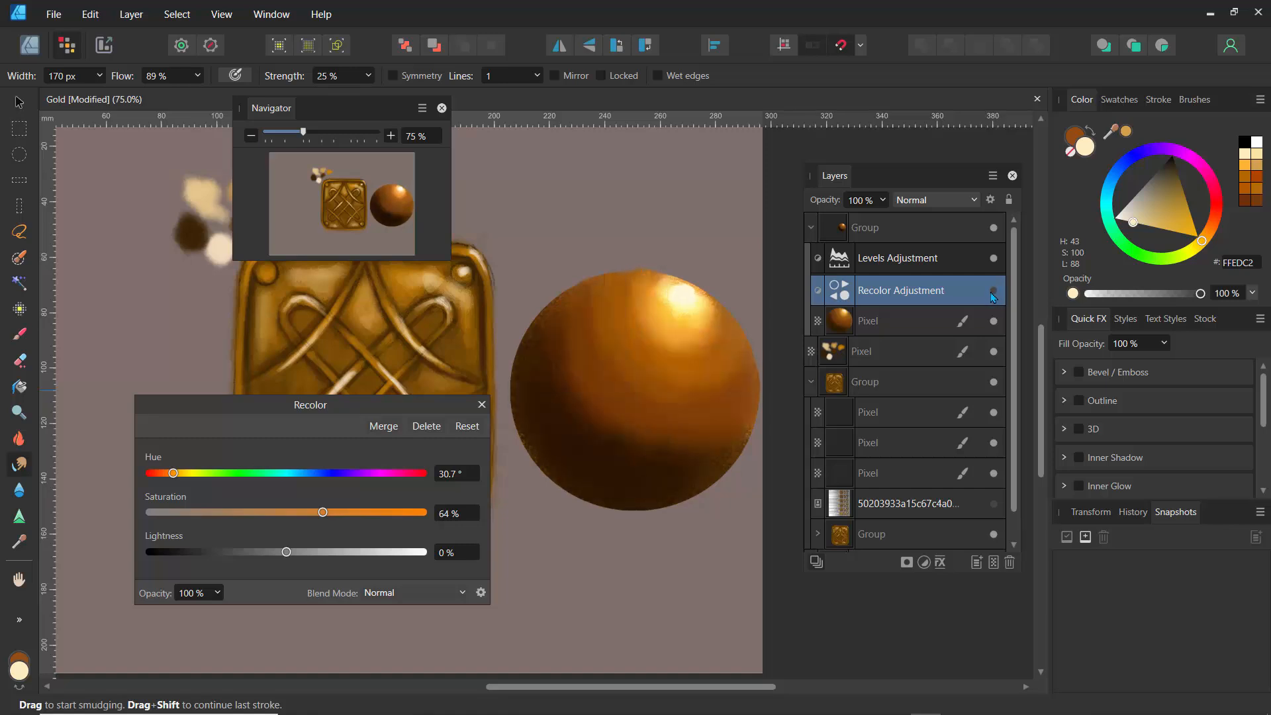
left_click(994, 292)
left_click(883, 200)
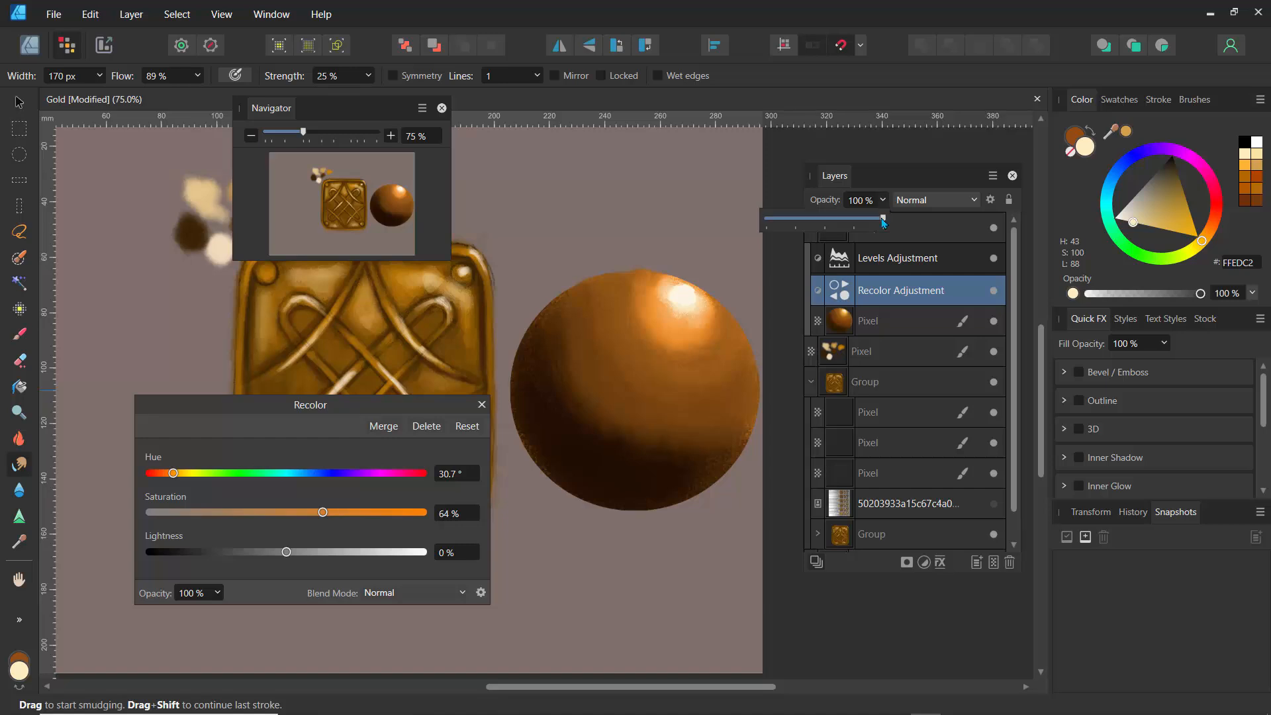
left_click_drag(885, 219, 814, 227)
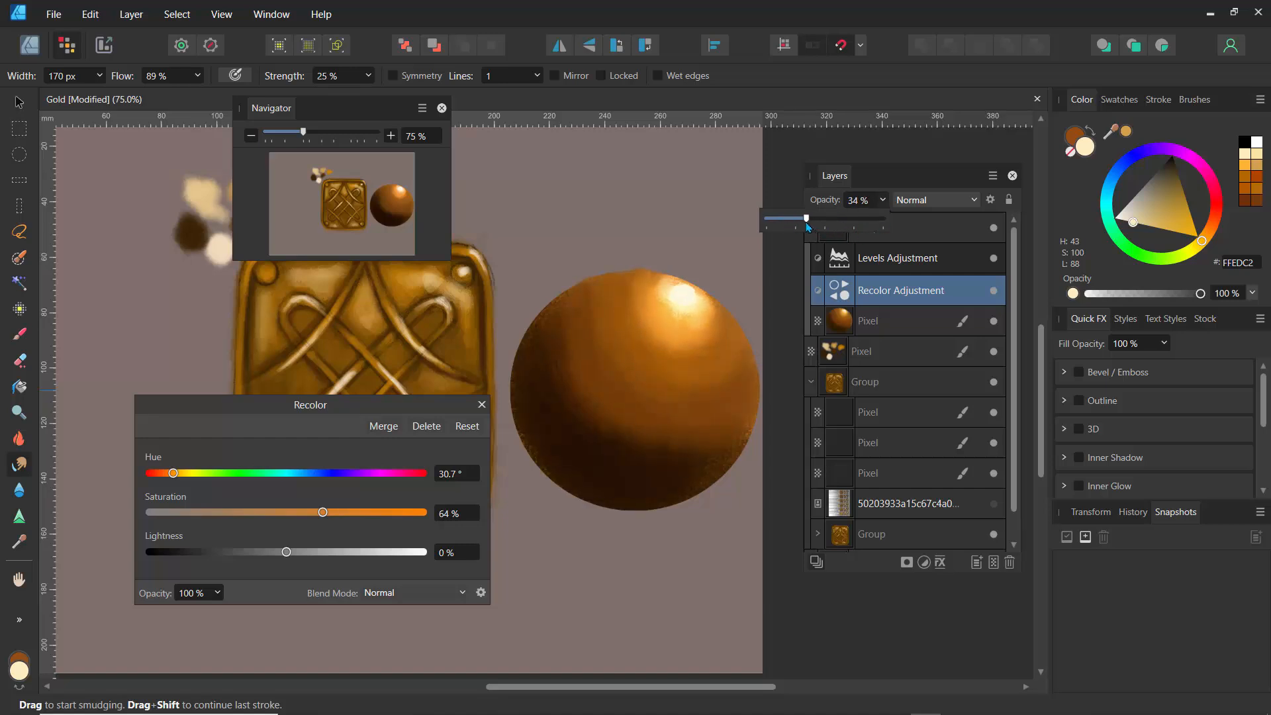